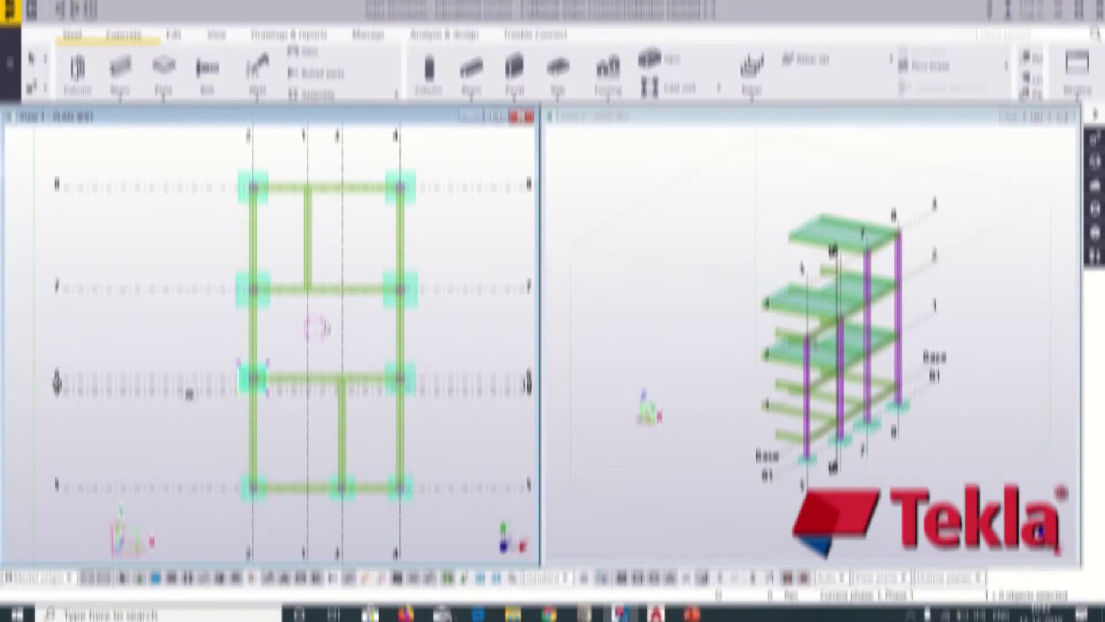
Examine the column footings and beams along grid lines 5 to 8 in the plan view at level B1
{"action": "scroll", "coordinate": [247, 488], "scroll_direction": "up", "scroll_amount": 3}
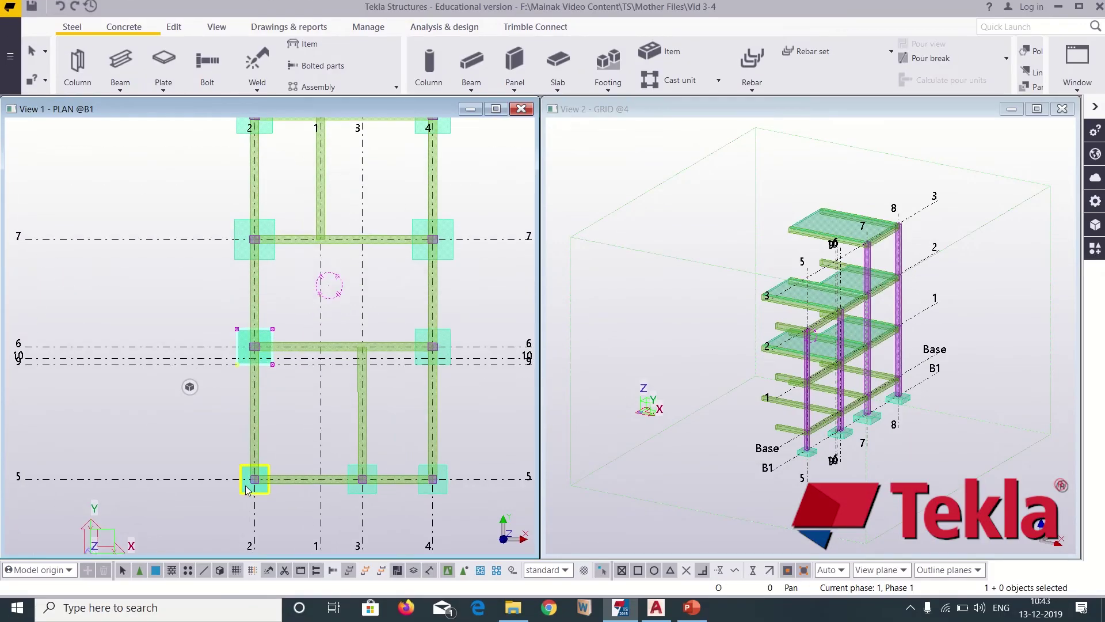
{"action": "scroll", "coordinate": [250, 484], "scroll_direction": "up", "scroll_amount": 4}
{"action": "scroll", "coordinate": [332, 440], "scroll_direction": "up", "scroll_amount": 1}
{"action": "middle_click_drag", "start_coordinate": [332, 440], "coordinate": [144, 483]}
{"action": "scroll", "coordinate": [111, 378], "scroll_direction": "down", "scroll_amount": 4}
{"action": "middle_click_drag", "start_coordinate": [154, 383], "coordinate": [176, 452]}
{"action": "middle_click_drag", "start_coordinate": [168, 364], "coordinate": [200, 446]}
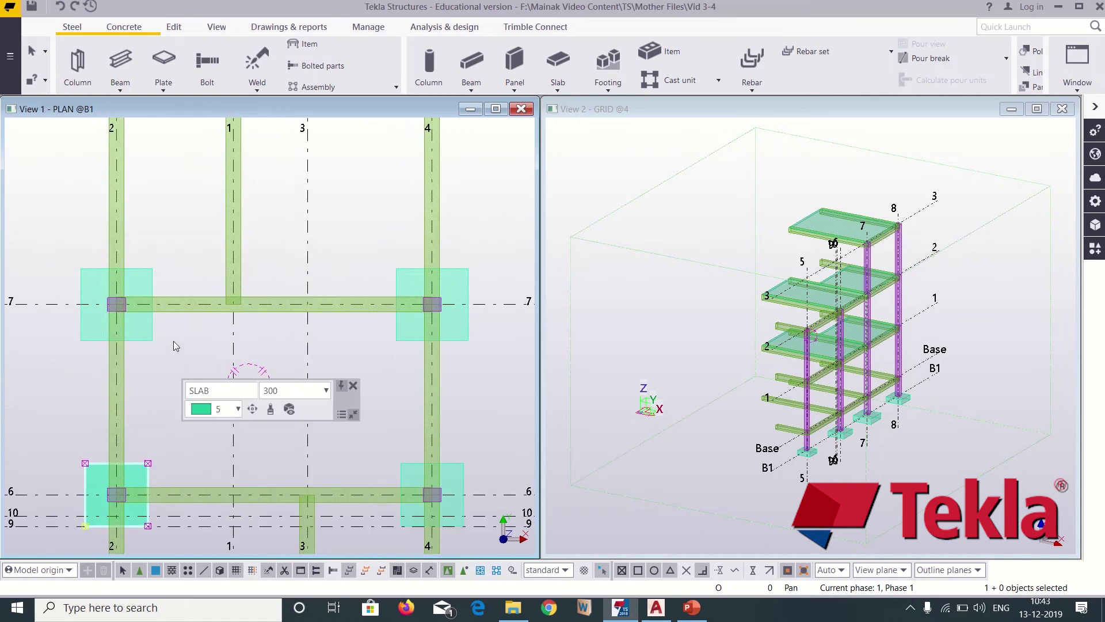
{"action": "middle_click_drag", "start_coordinate": [174, 341], "coordinate": [185, 413]}
{"action": "scroll", "coordinate": [212, 353], "scroll_direction": "down", "scroll_amount": 1}
{"action": "middle_click_drag", "start_coordinate": [190, 297], "coordinate": [225, 406]}
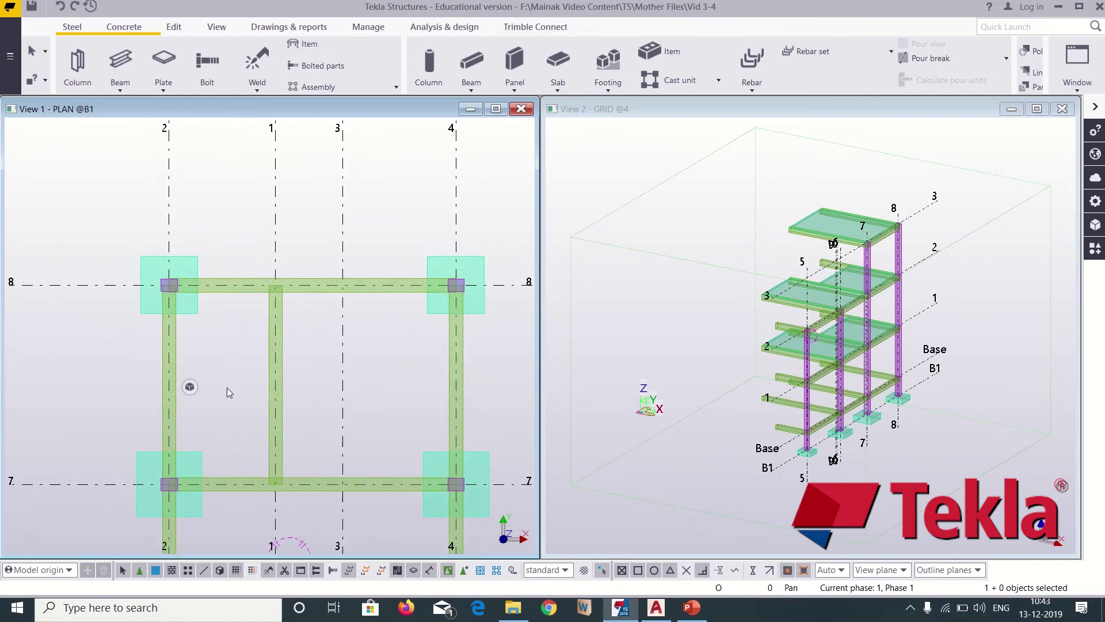
{"action": "middle_click_drag", "start_coordinate": [204, 346], "coordinate": [219, 401]}
{"action": "scroll", "coordinate": [226, 382], "scroll_direction": "up", "scroll_amount": 1}
{"action": "scroll", "coordinate": [227, 382], "scroll_direction": "up", "scroll_amount": 1}
{"action": "scroll", "coordinate": [175, 347], "scroll_direction": "up", "scroll_amount": 1}
{"action": "scroll", "coordinate": [174, 347], "scroll_direction": "down", "scroll_amount": 1}
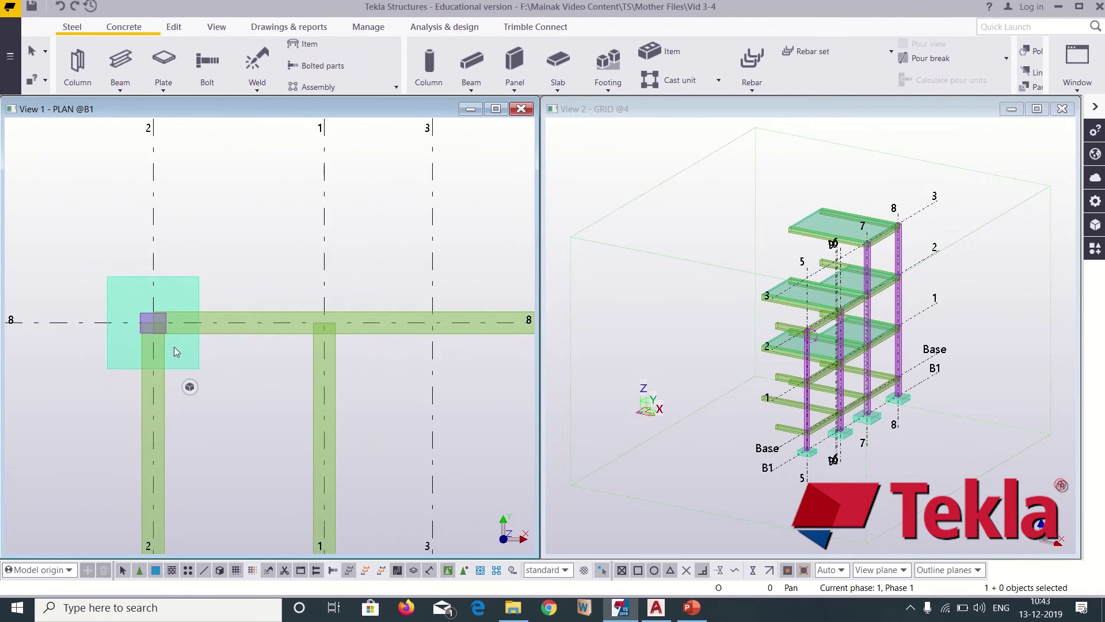
{"action": "scroll", "coordinate": [174, 347], "scroll_direction": "down", "scroll_amount": 3}
{"action": "scroll", "coordinate": [224, 340], "scroll_direction": "up", "scroll_amount": 2}
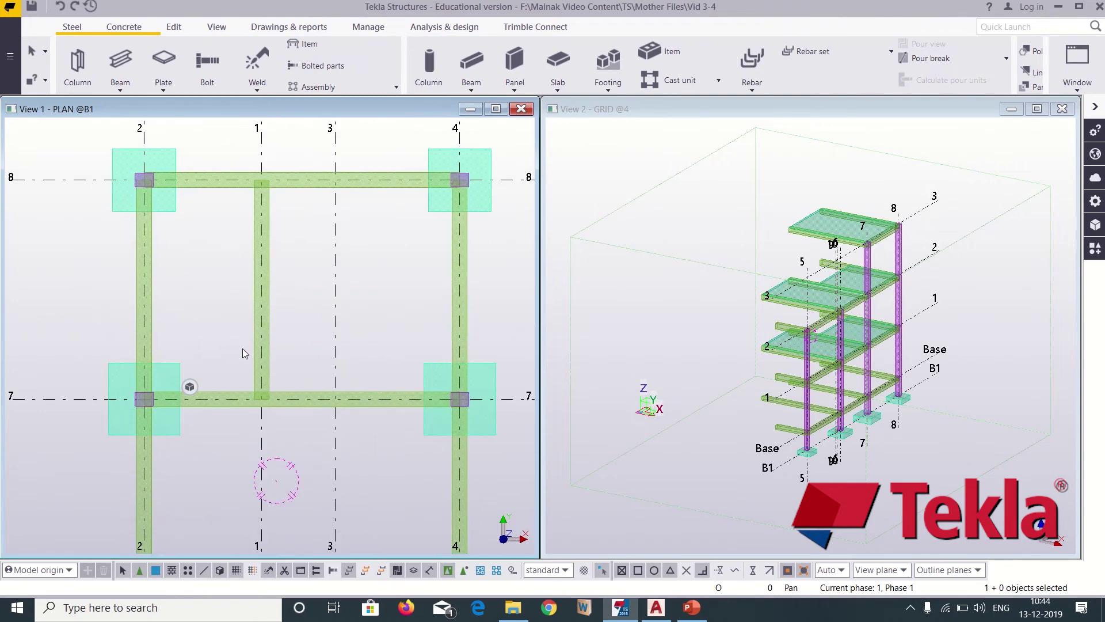
{"action": "middle_click_drag", "start_coordinate": [241, 353], "coordinate": [260, 261]}
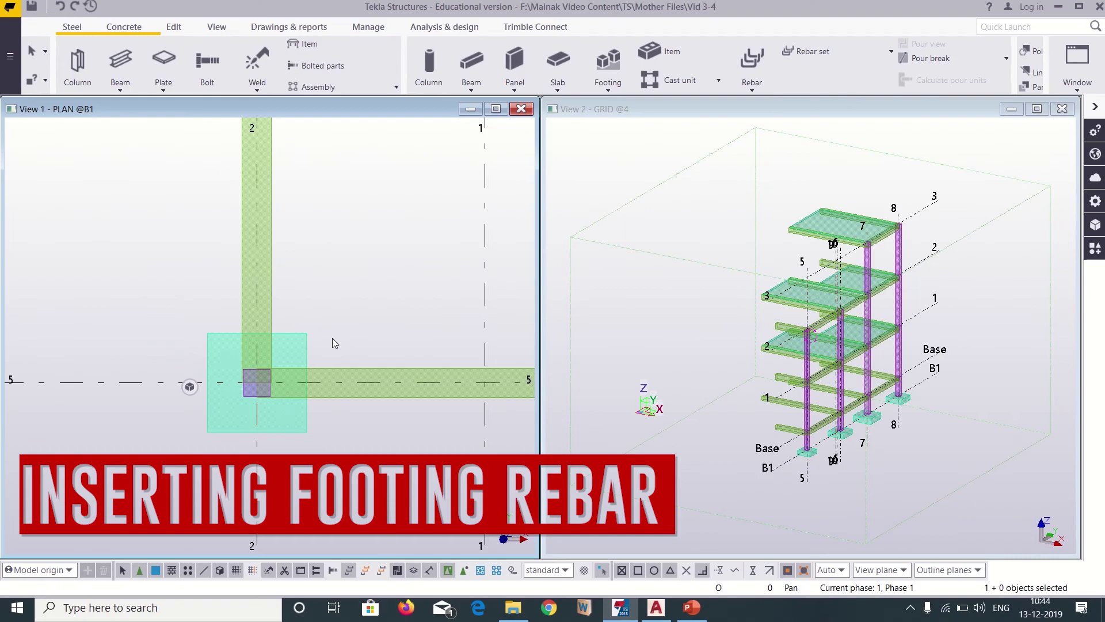
{"action": "scroll", "coordinate": [298, 337], "scroll_direction": "up", "scroll_amount": 3}
{"action": "scroll", "coordinate": [251, 331], "scroll_direction": "up", "scroll_amount": 1}
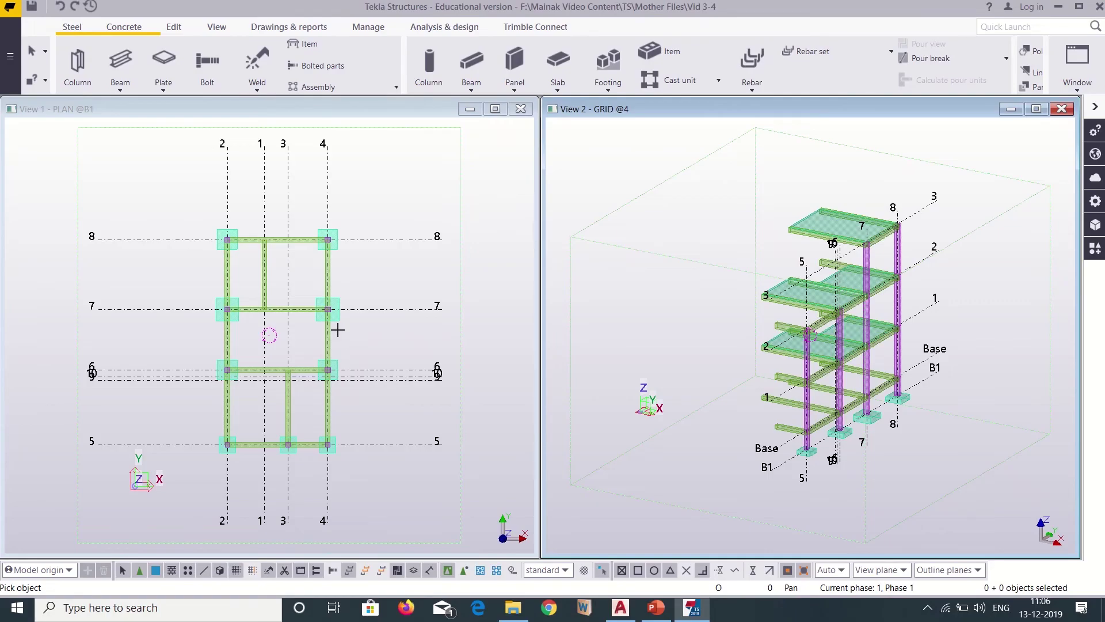
Close the GRID @4 view, keeping only the plan view at level B1 open
{"action": "scroll", "coordinate": [311, 317], "scroll_direction": "up", "scroll_amount": 3}
{"action": "scroll", "coordinate": [183, 273], "scroll_direction": "up", "scroll_amount": 2}
{"action": "scroll", "coordinate": [183, 273], "scroll_direction": "down", "scroll_amount": 2}
{"action": "middle_click_drag", "start_coordinate": [401, 429], "coordinate": [429, 312]}
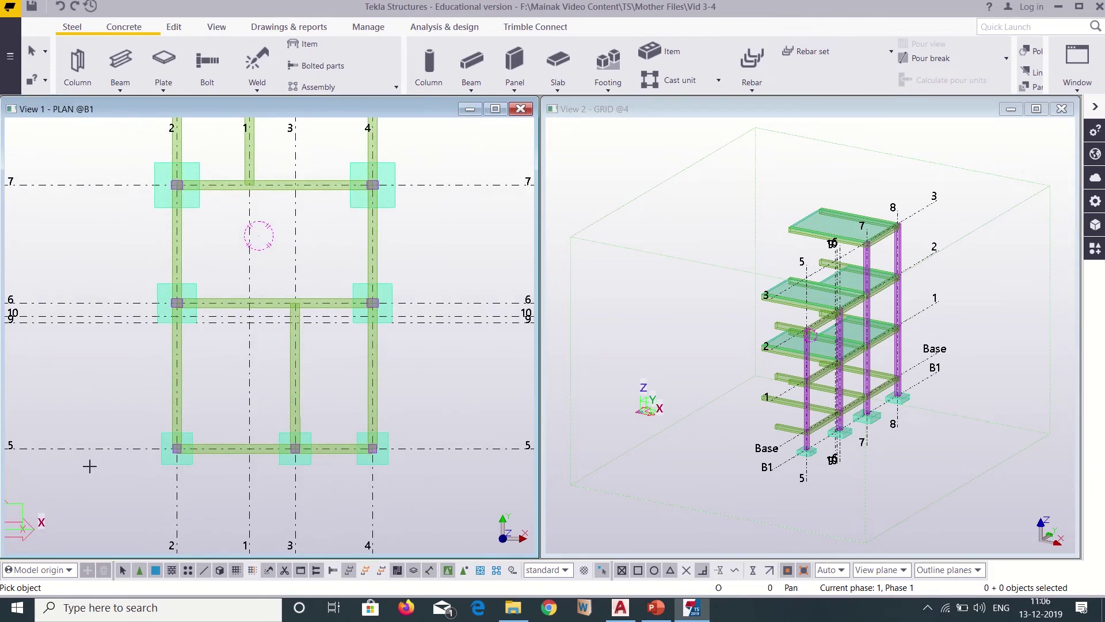
{"action": "scroll", "coordinate": [90, 467], "scroll_direction": "down", "scroll_amount": 1}
{"action": "scroll", "coordinate": [125, 475], "scroll_direction": "down", "scroll_amount": 1}
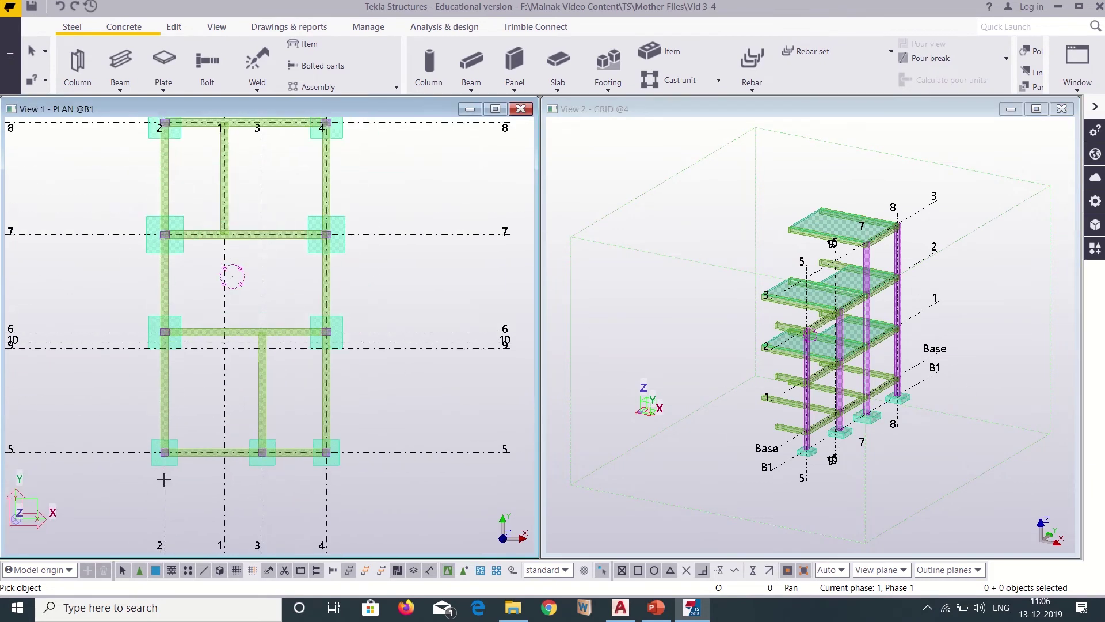
{"action": "middle_click_drag", "start_coordinate": [202, 486], "coordinate": [286, 484]}
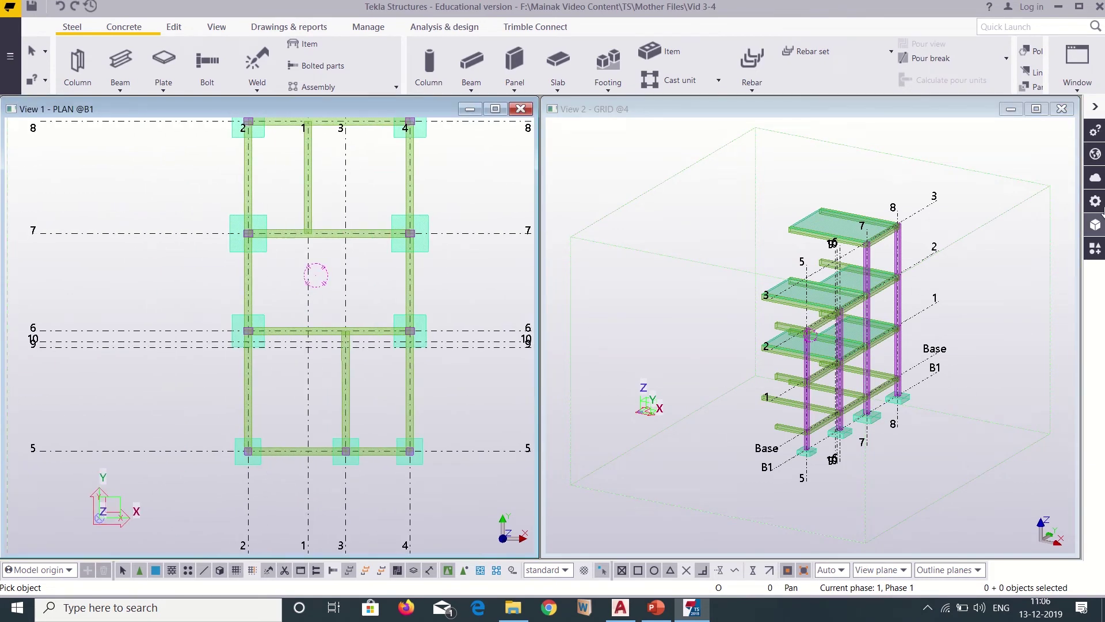
{"action": "left_click", "coordinate": [1066, 111]}
{"action": "middle_click_drag", "start_coordinate": [107, 467], "coordinate": [119, 429]}
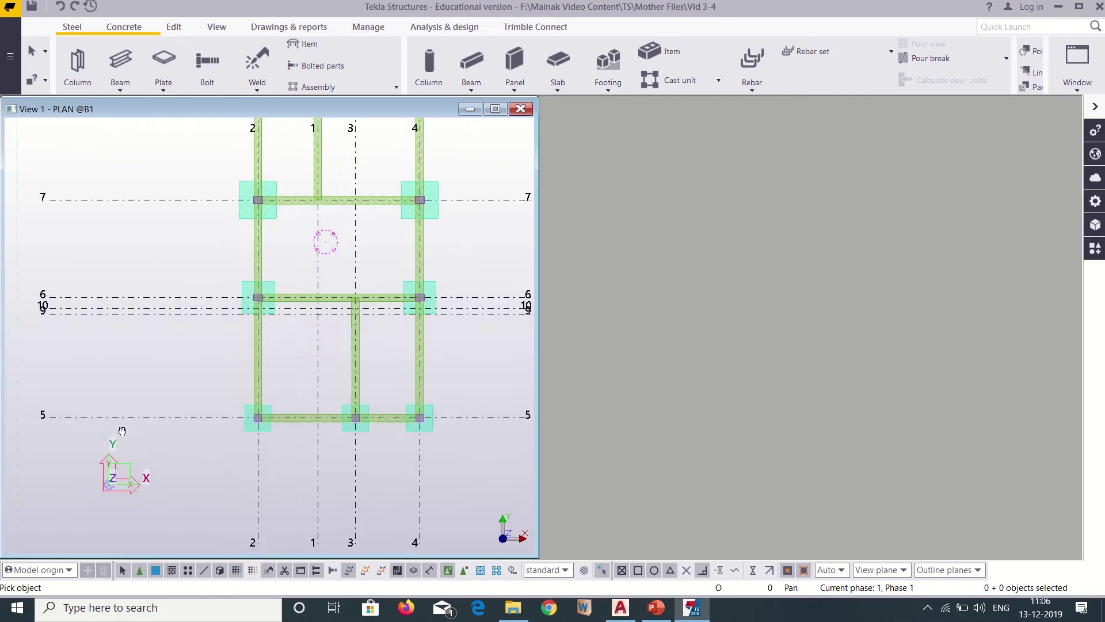
{"action": "middle_click_drag", "start_coordinate": [190, 418], "coordinate": [107, 421]}
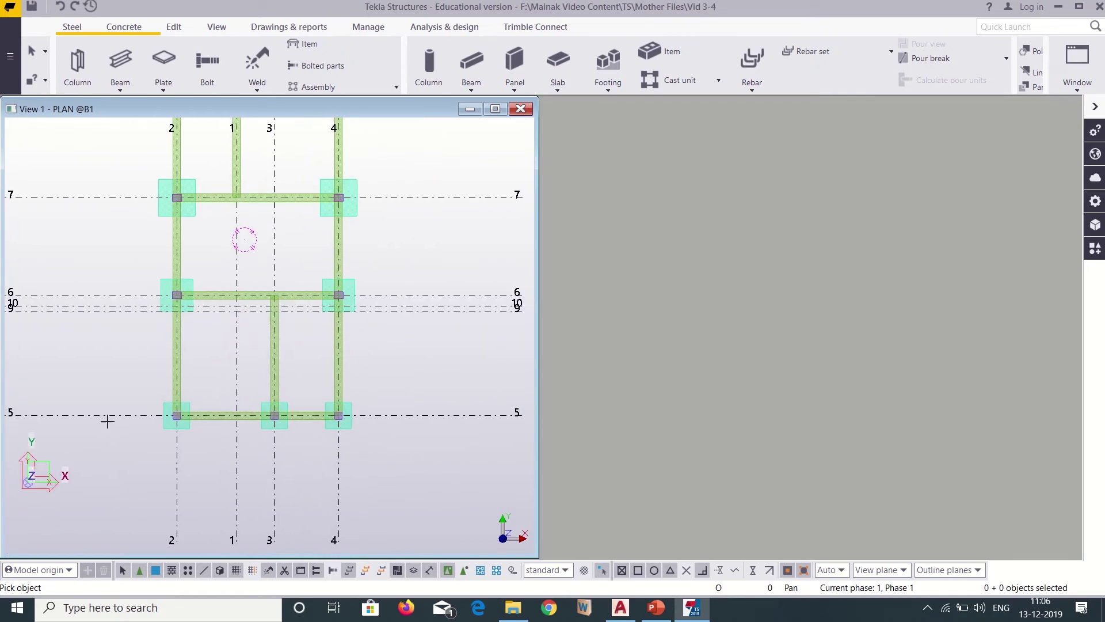
Make the named view GRID @5 visible and tile it vertically beside the plan view
{"action": "left_click", "coordinate": [1080, 82]}
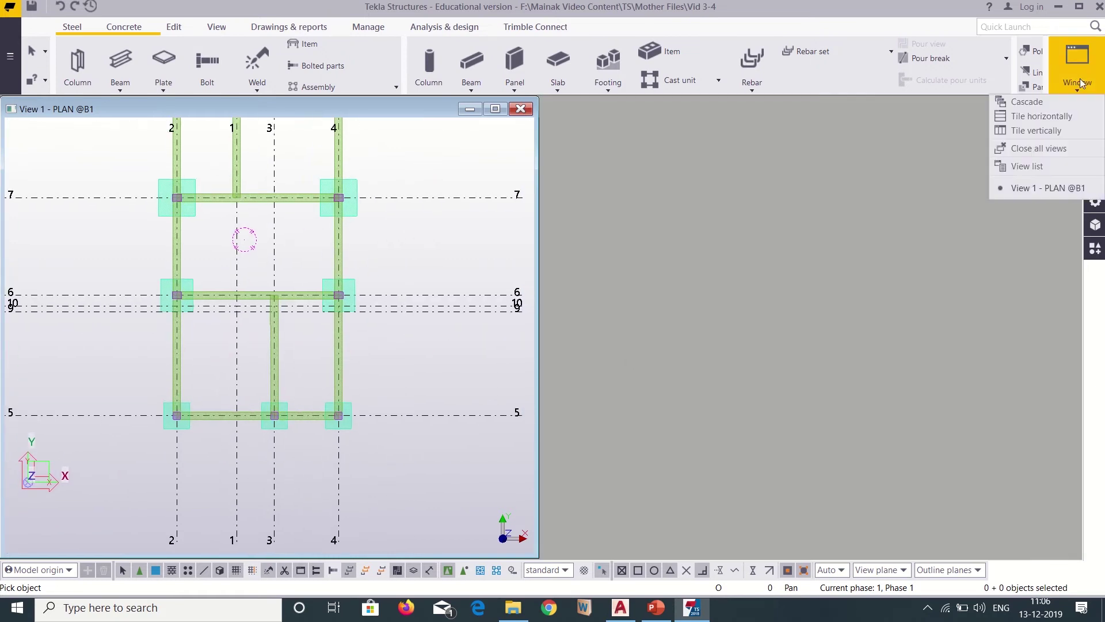
{"action": "left_click", "coordinate": [1042, 167]}
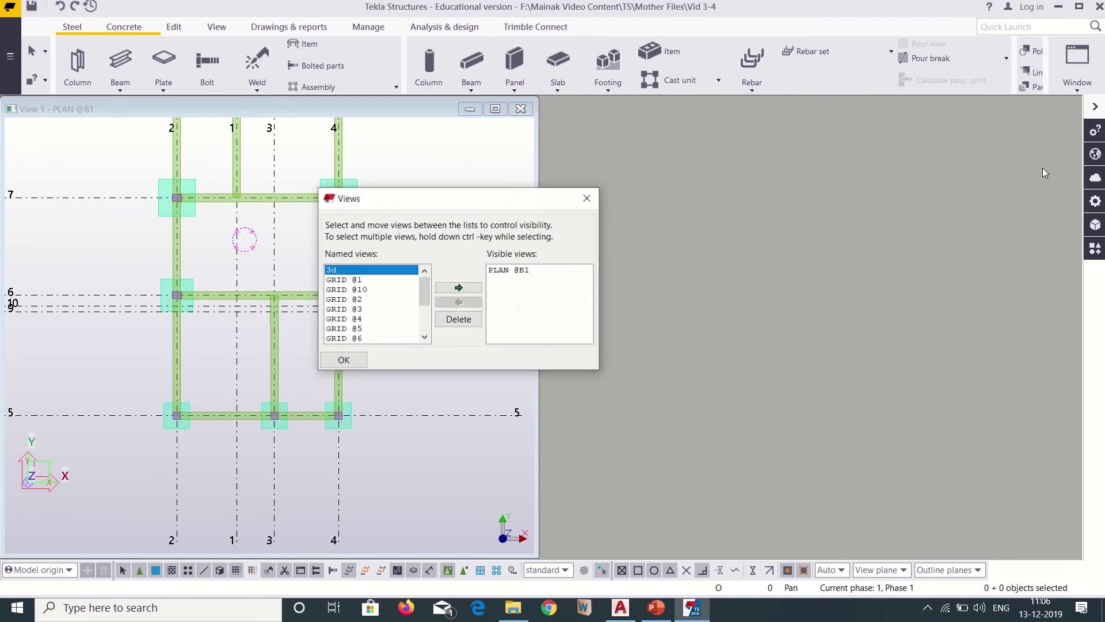
{"action": "left_click", "coordinate": [354, 329]}
{"action": "left_click", "coordinate": [460, 288]}
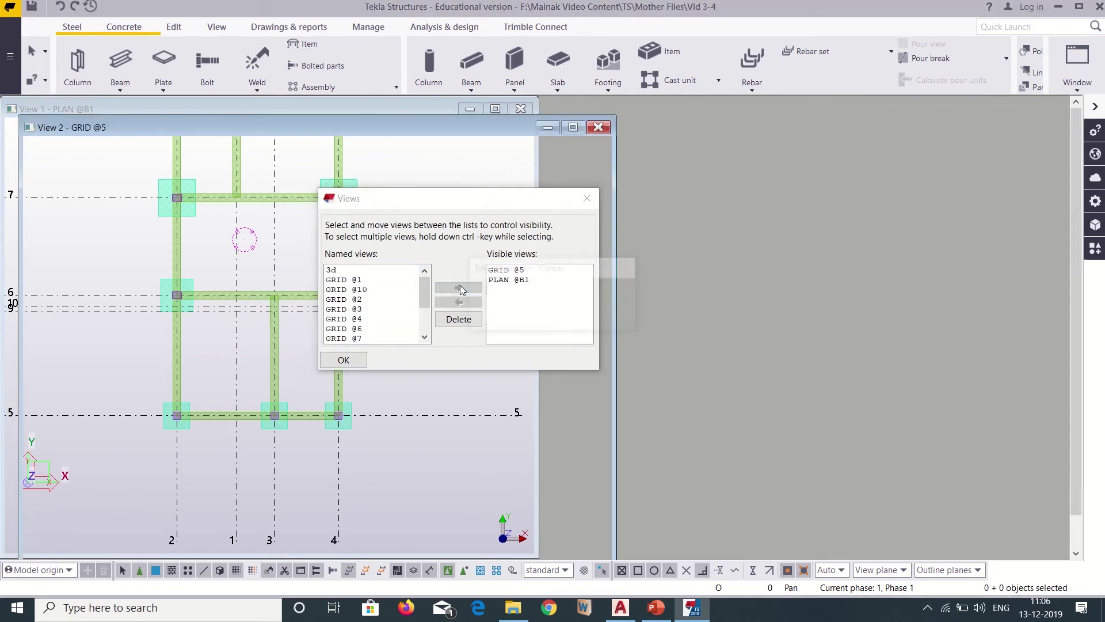
{"action": "left_click", "coordinate": [586, 199]}
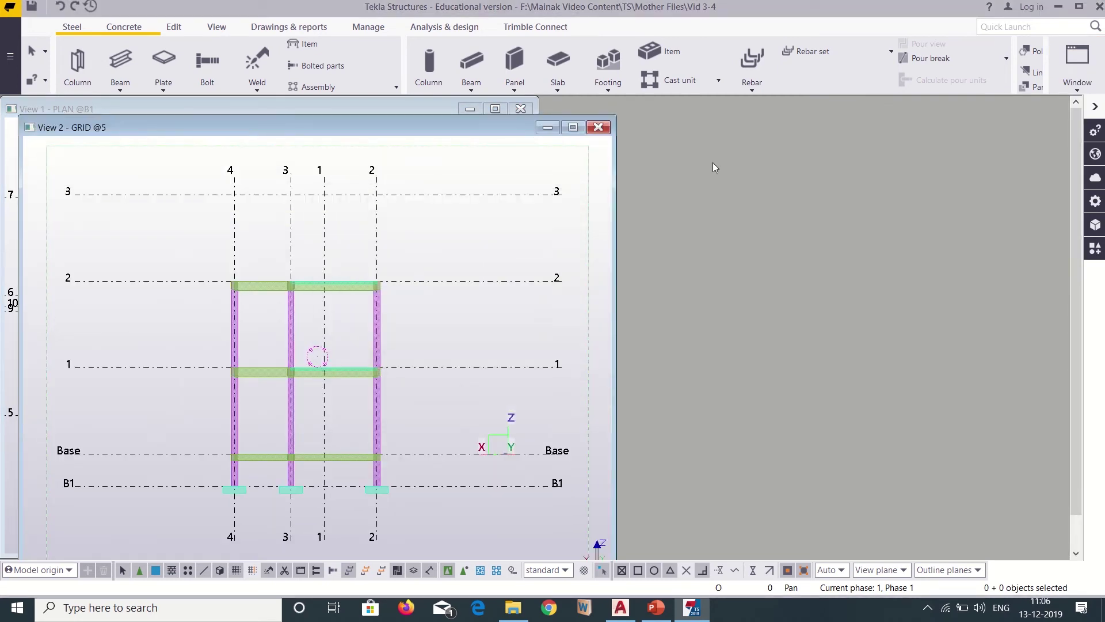
{"action": "left_click", "coordinate": [1078, 87]}
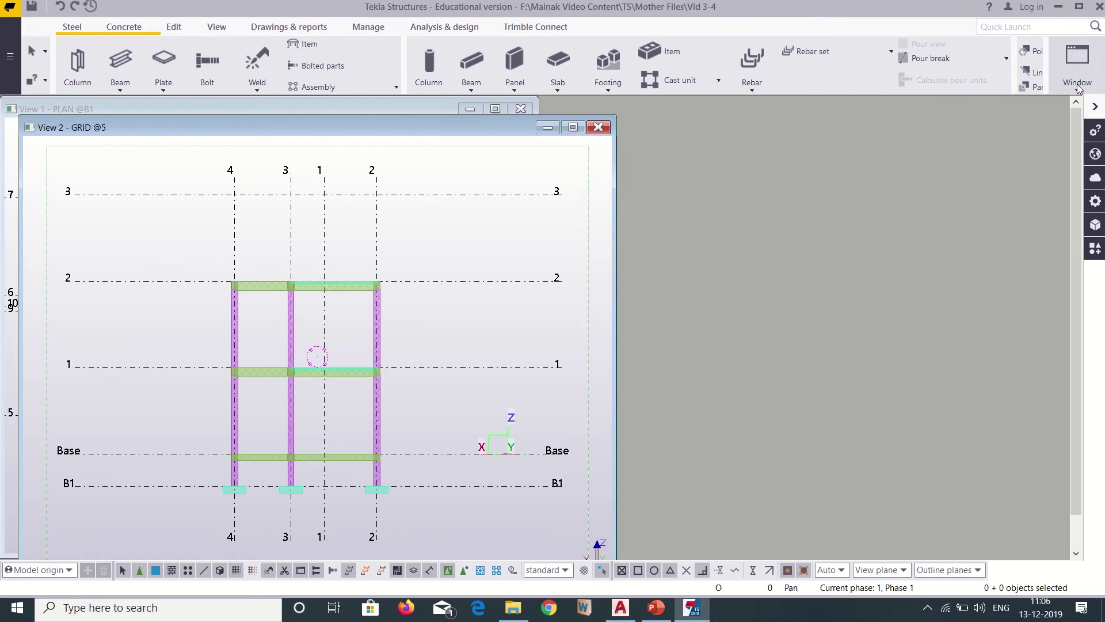
{"action": "left_click", "coordinate": [1078, 91]}
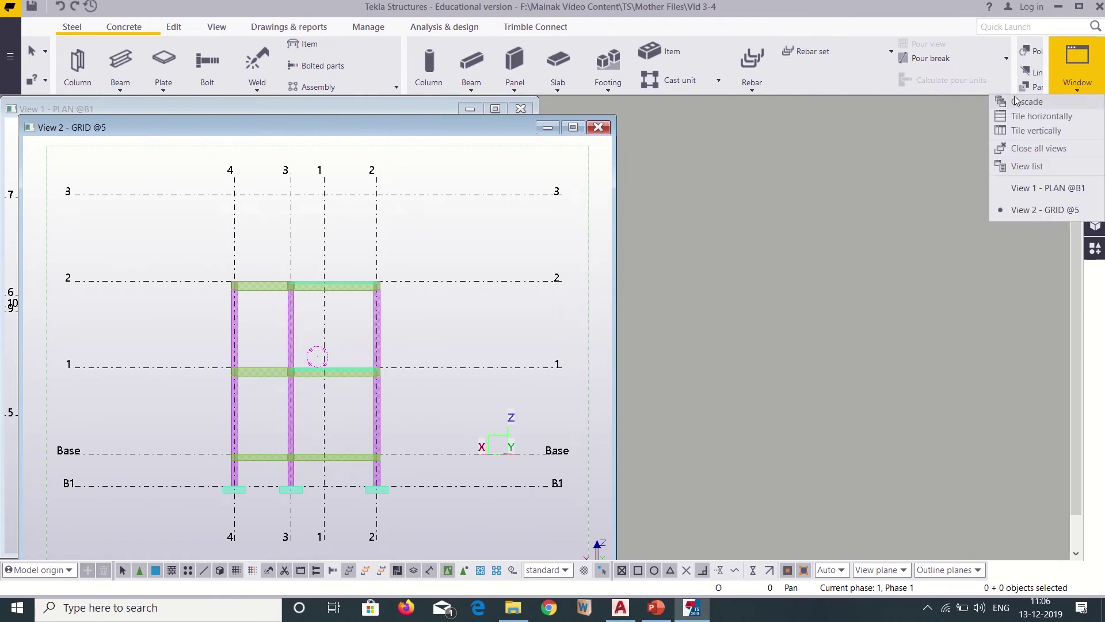
{"action": "left_click", "coordinate": [1057, 130]}
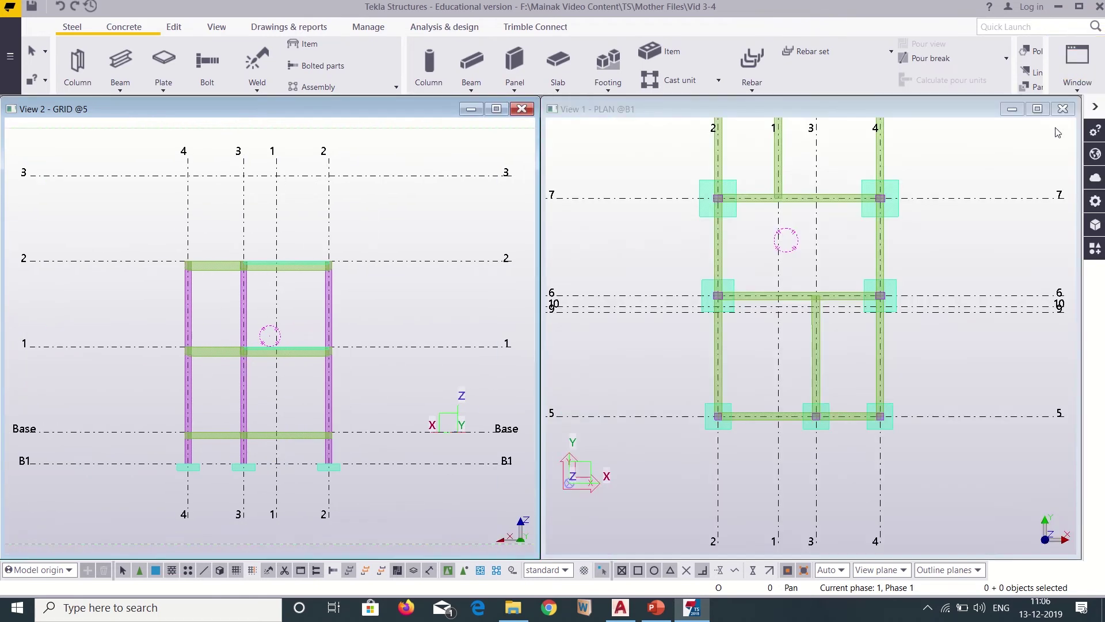
Switch to the structural drawing in AutoCAD and review the footing marks in the foundation layout
{"action": "scroll", "coordinate": [681, 304], "scroll_direction": "down", "scroll_amount": 1}
{"action": "middle_click_drag", "start_coordinate": [738, 330], "coordinate": [748, 392]}
{"action": "scroll", "coordinate": [720, 469], "scroll_direction": "up", "scroll_amount": 2}
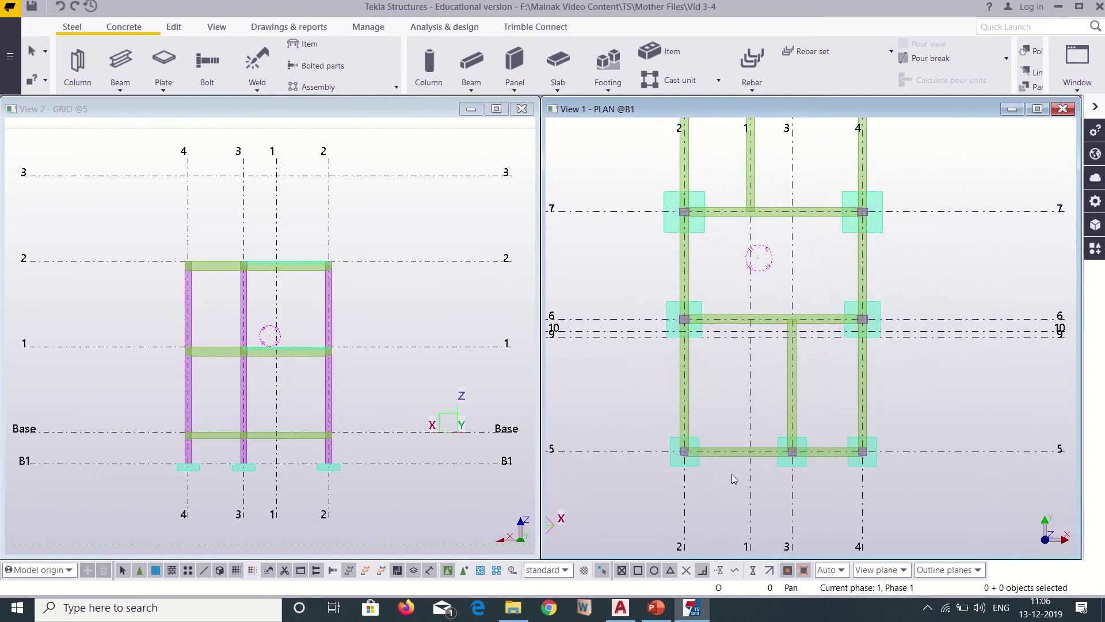
{"action": "left_click", "coordinate": [621, 607]}
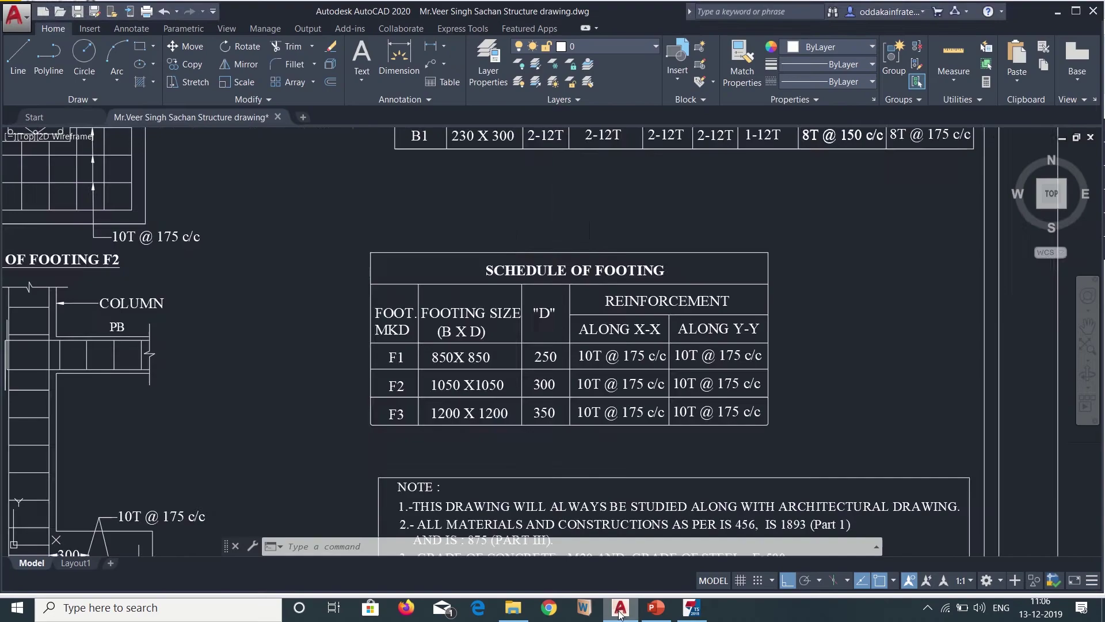
{"action": "scroll", "coordinate": [188, 297], "scroll_direction": "down", "scroll_amount": 5}
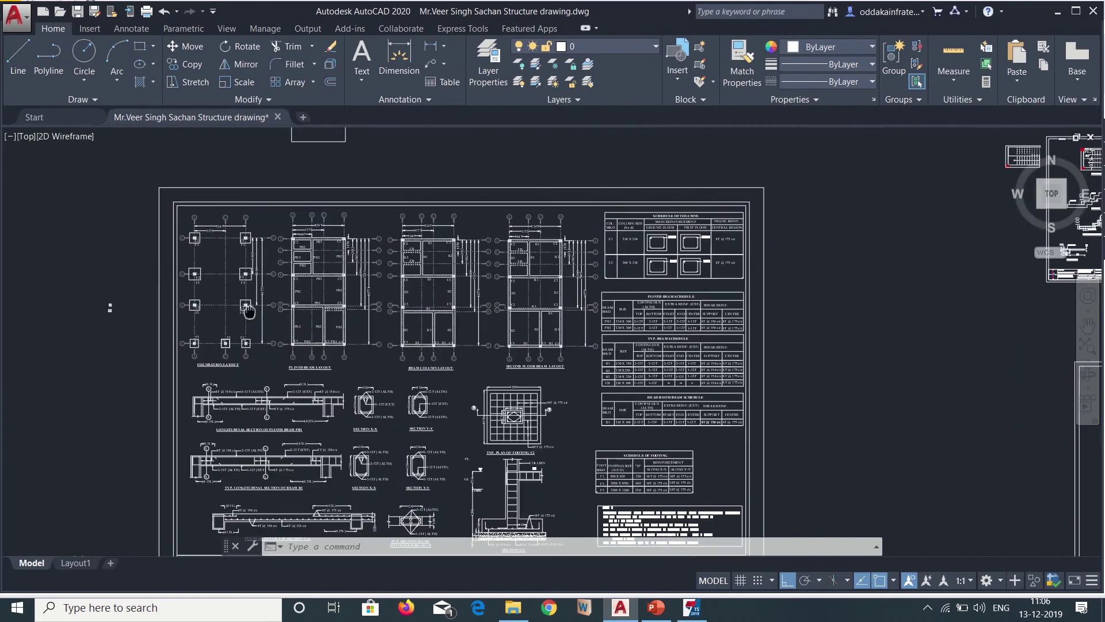
{"action": "scroll", "coordinate": [188, 298], "scroll_direction": "up", "scroll_amount": 6}
{"action": "scroll", "coordinate": [218, 299], "scroll_direction": "down", "scroll_amount": 2}
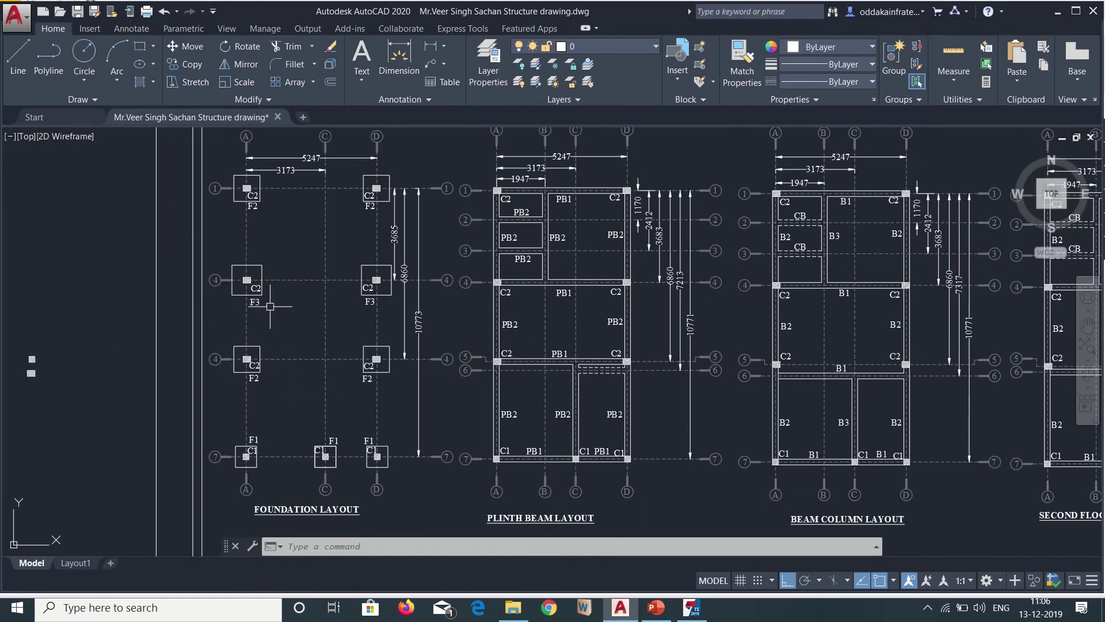
Read the reinforcement along X-X and Y-Y for footings F1 to F3 in the Schedule of Footing
{"action": "middle_click_drag", "start_coordinate": [476, 434], "coordinate": [323, 237]}
{"action": "middle_click_drag", "start_coordinate": [566, 472], "coordinate": [428, 341]}
{"action": "mouse_move", "coordinate": [655, 421]}
{"action": "middle_mouse_down"}
{"action": "mouse_move", "coordinate": [637, 396]}
{"action": "mouse_move", "coordinate": [488, 296]}
{"action": "mouse_move", "coordinate": [364, 291]}
{"action": "mouse_move", "coordinate": [321, 310]}
{"action": "middle_mouse_up"}
{"action": "middle_click_drag", "start_coordinate": [829, 377], "coordinate": [781, 386]}
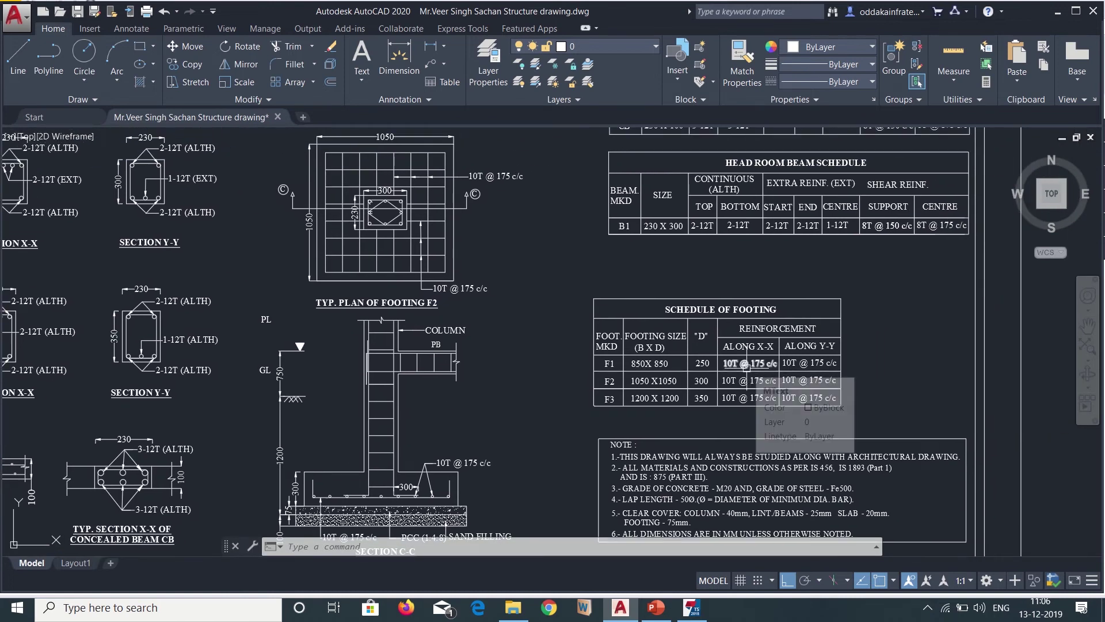
{"action": "scroll", "coordinate": [743, 366], "scroll_direction": "up", "scroll_amount": 4}
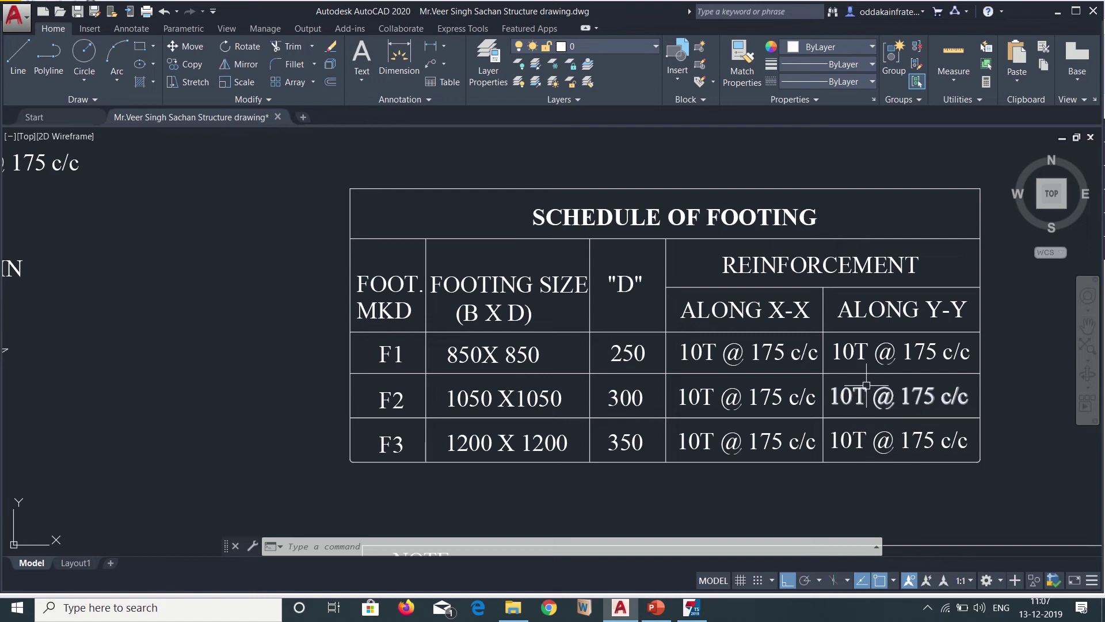
Examine the typical plan of footing F2 and Section C-C for the footing's bar layout
{"action": "scroll", "coordinate": [866, 396], "scroll_direction": "down", "scroll_amount": 5}
{"action": "mouse_move", "coordinate": [554, 275]}
{"action": "middle_mouse_down"}
{"action": "mouse_move", "coordinate": [565, 318]}
{"action": "mouse_move", "coordinate": [519, 311]}
{"action": "mouse_move", "coordinate": [473, 343]}
{"action": "mouse_move", "coordinate": [510, 272]}
{"action": "mouse_move", "coordinate": [521, 199]}
{"action": "middle_mouse_up"}
{"action": "scroll", "coordinate": [467, 306], "scroll_direction": "up", "scroll_amount": 1}
{"action": "mouse_move", "coordinate": [582, 462]}
{"action": "middle_mouse_down"}
{"action": "mouse_move", "coordinate": [578, 279]}
{"action": "mouse_move", "coordinate": [580, 345]}
{"action": "middle_mouse_up"}
{"action": "middle_click_drag", "start_coordinate": [593, 301], "coordinate": [592, 334]}
{"action": "middle_click_drag", "start_coordinate": [607, 275], "coordinate": [623, 410]}
{"action": "mouse_move", "coordinate": [638, 282]}
{"action": "middle_mouse_down"}
{"action": "mouse_move", "coordinate": [641, 353]}
{"action": "mouse_move", "coordinate": [662, 321]}
{"action": "mouse_move", "coordinate": [658, 337]}
{"action": "middle_mouse_up"}
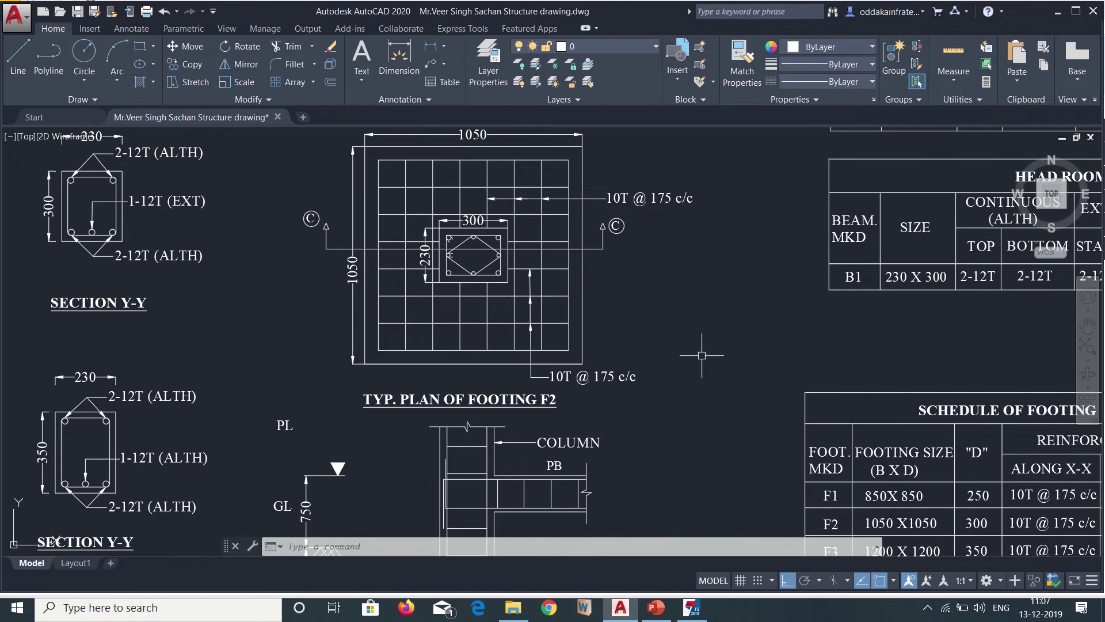
{"action": "scroll", "coordinate": [660, 336], "scroll_direction": "down", "scroll_amount": 2}
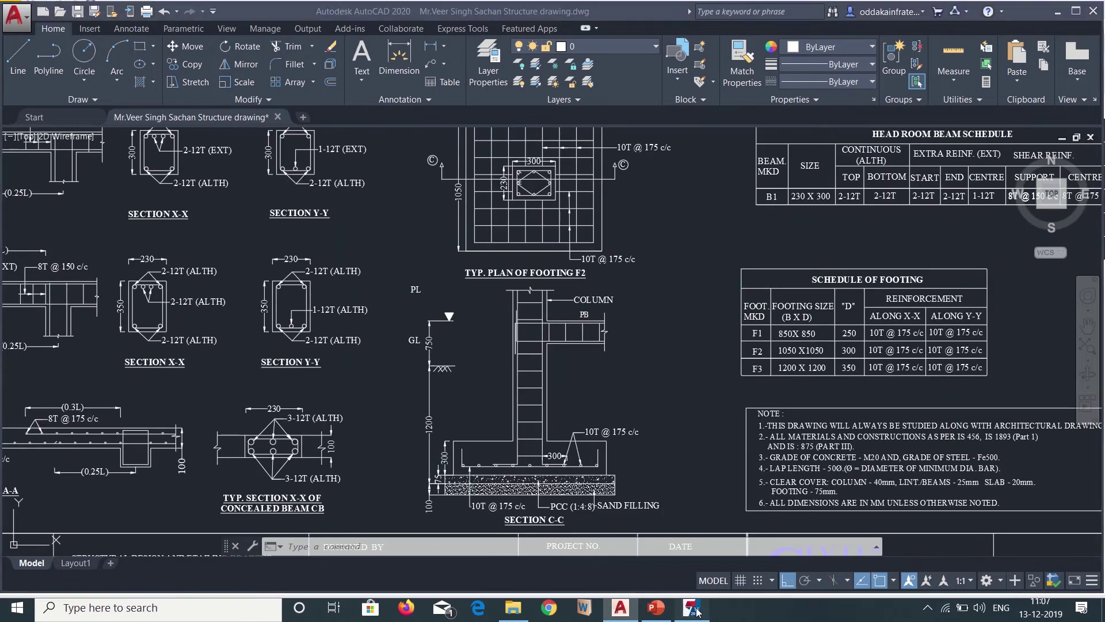
Switch back to Tekla Structures and open the settings of the Pad footing reinforcement (77) component
{"action": "left_click", "coordinate": [694, 608]}
{"action": "middle_click_drag", "start_coordinate": [712, 454], "coordinate": [694, 443]}
{"action": "scroll", "coordinate": [689, 443], "scroll_direction": "up", "scroll_amount": 2}
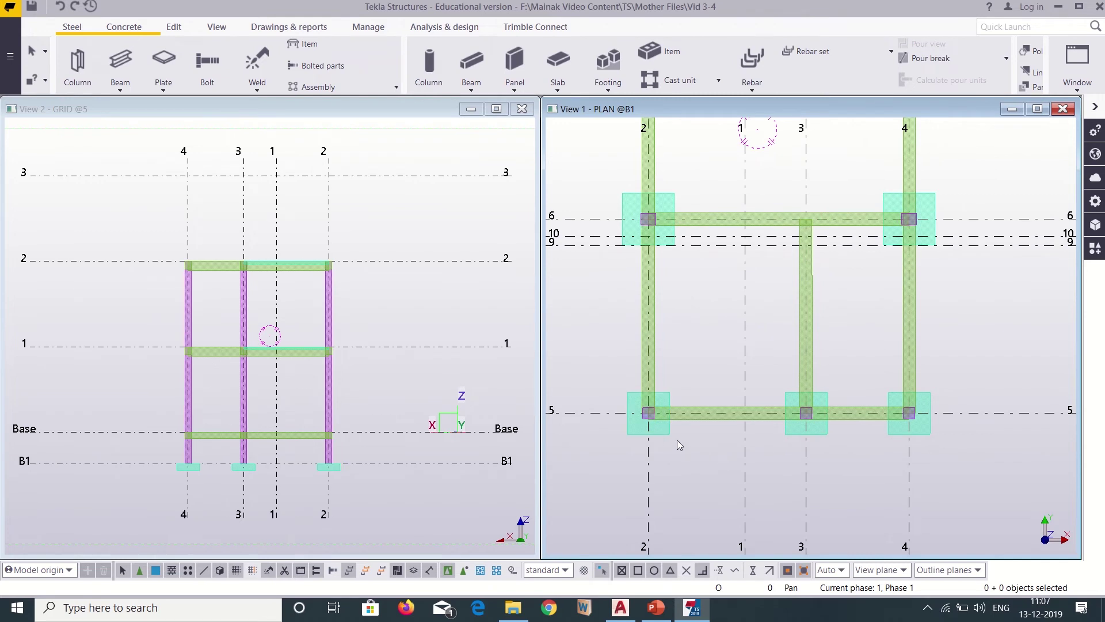
{"action": "left_click", "coordinate": [1095, 249]}
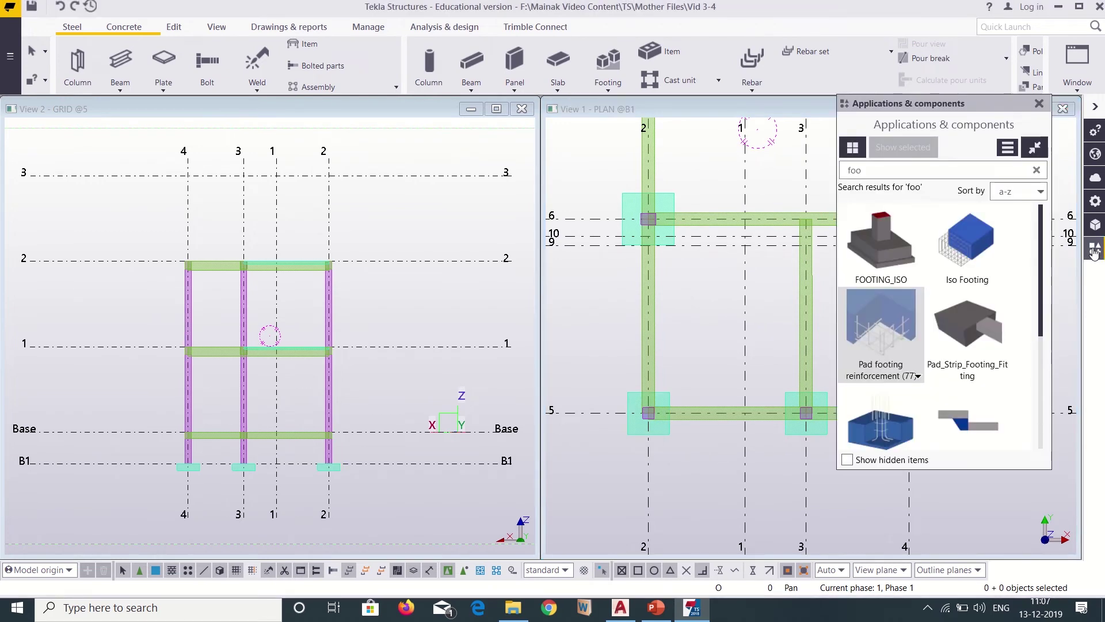
{"action": "left_click", "coordinate": [902, 172]}
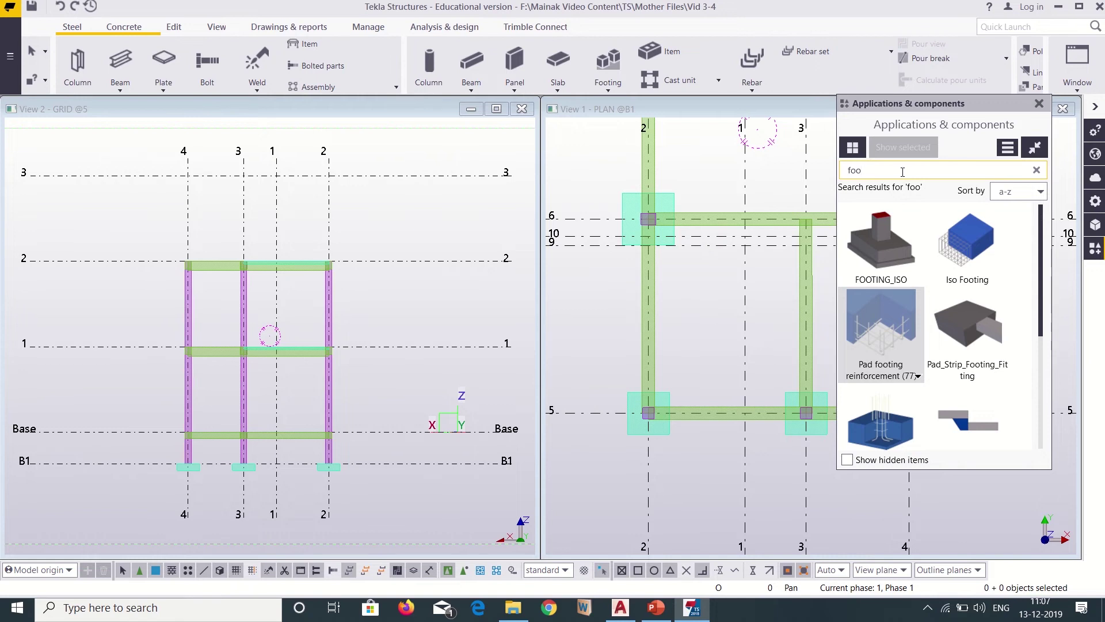
{"action": "double_click", "coordinate": [884, 347]}
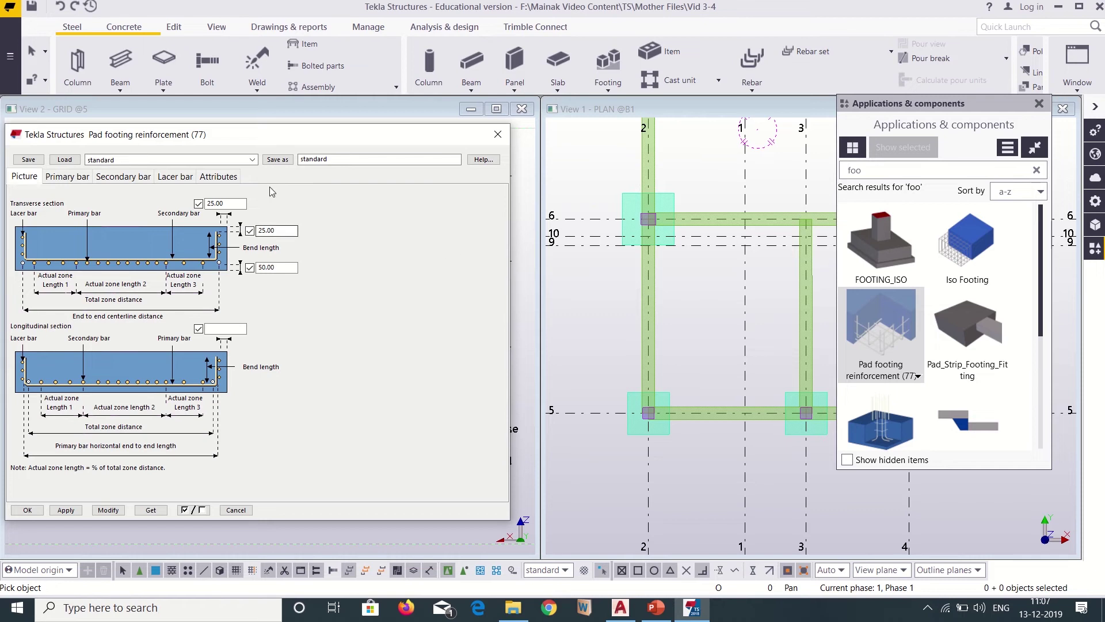
Set all transverse and longitudinal concrete cover values of the pad footing reinforcement to 75 and modify the component
{"action": "left_click_drag", "start_coordinate": [298, 130], "coordinate": [534, 124]}
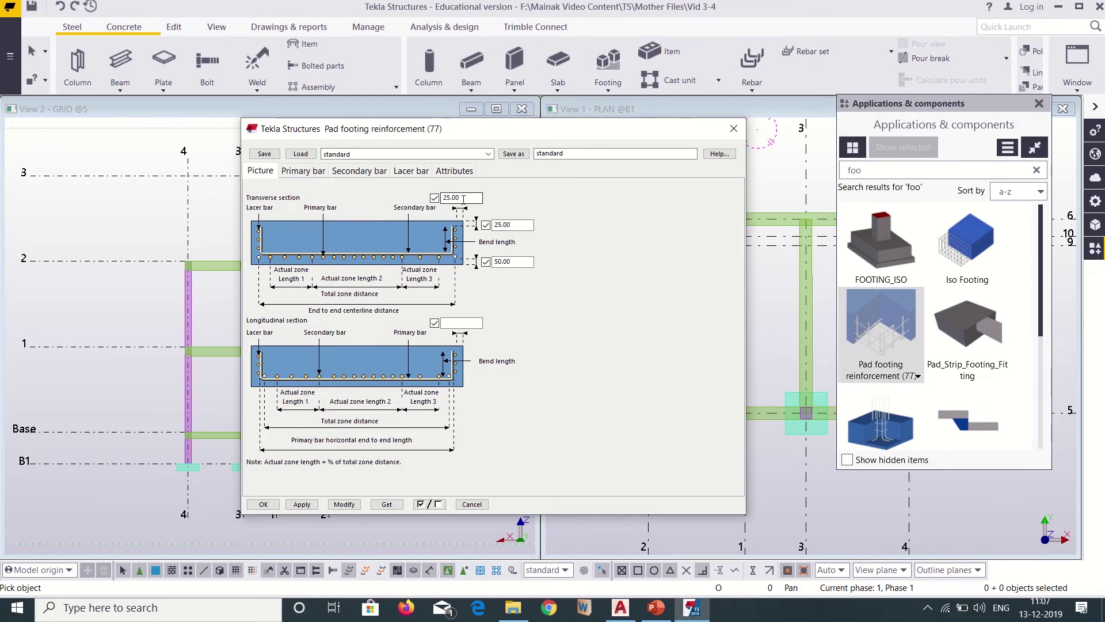
{"action": "left_click_drag", "start_coordinate": [463, 198], "coordinate": [445, 194]}
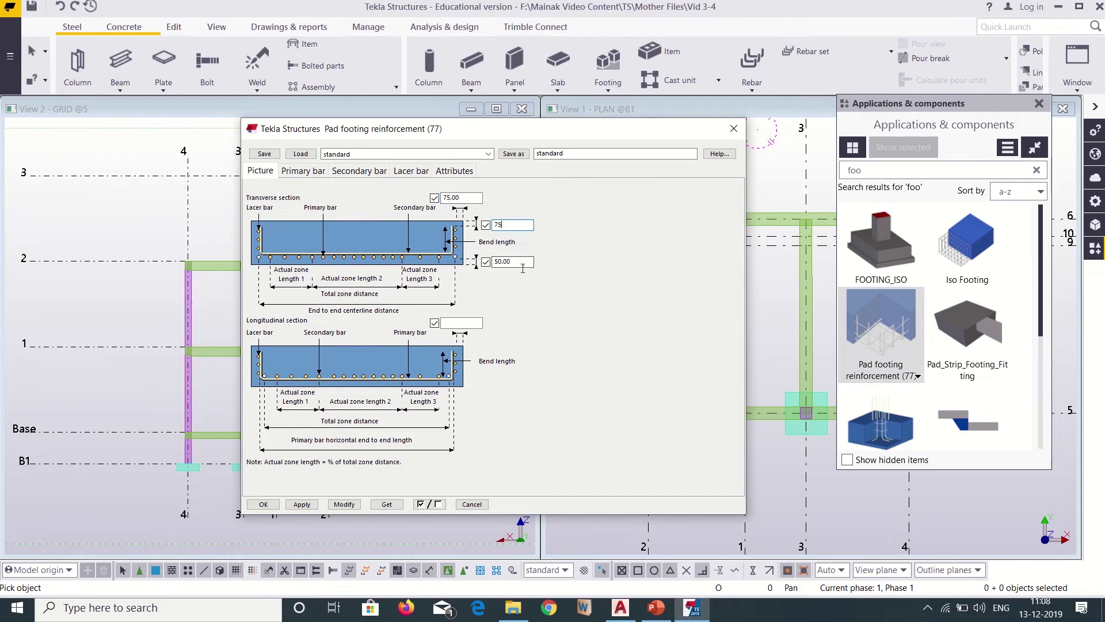
{"action": "left_click_drag", "start_coordinate": [526, 262], "coordinate": [483, 264]}
{"action": "type", "text": "75"}
{"action": "left_click", "coordinate": [344, 505]}
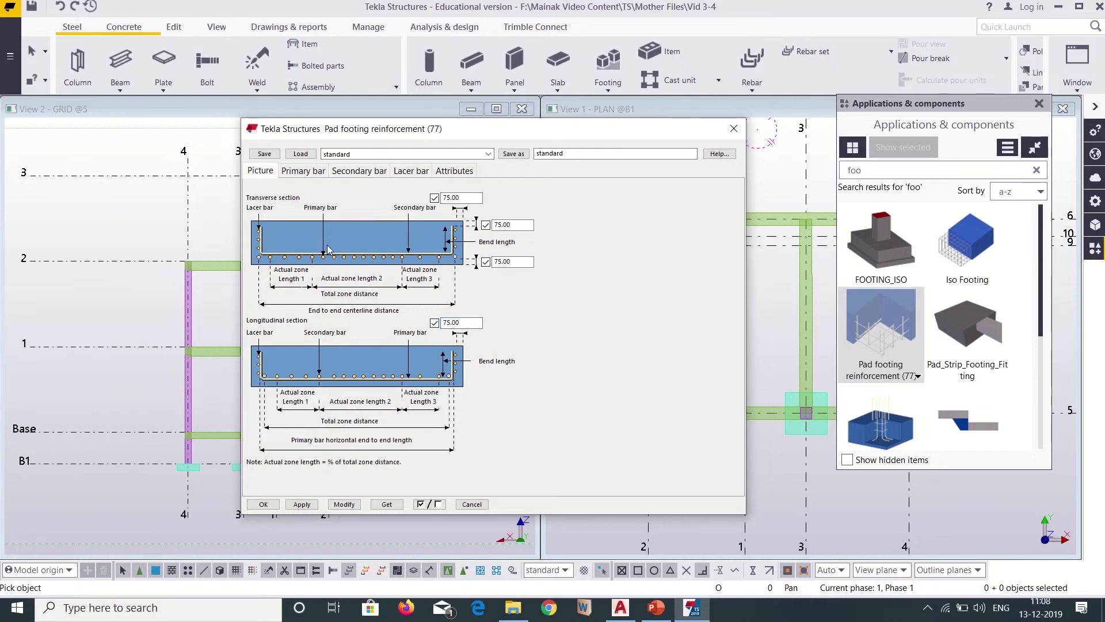
Set the zone 1 primary bars to grade Fe500 and select the size 10 main bar, checking the Schedule of Footing in AutoCAD
{"action": "left_click", "coordinate": [304, 172]}
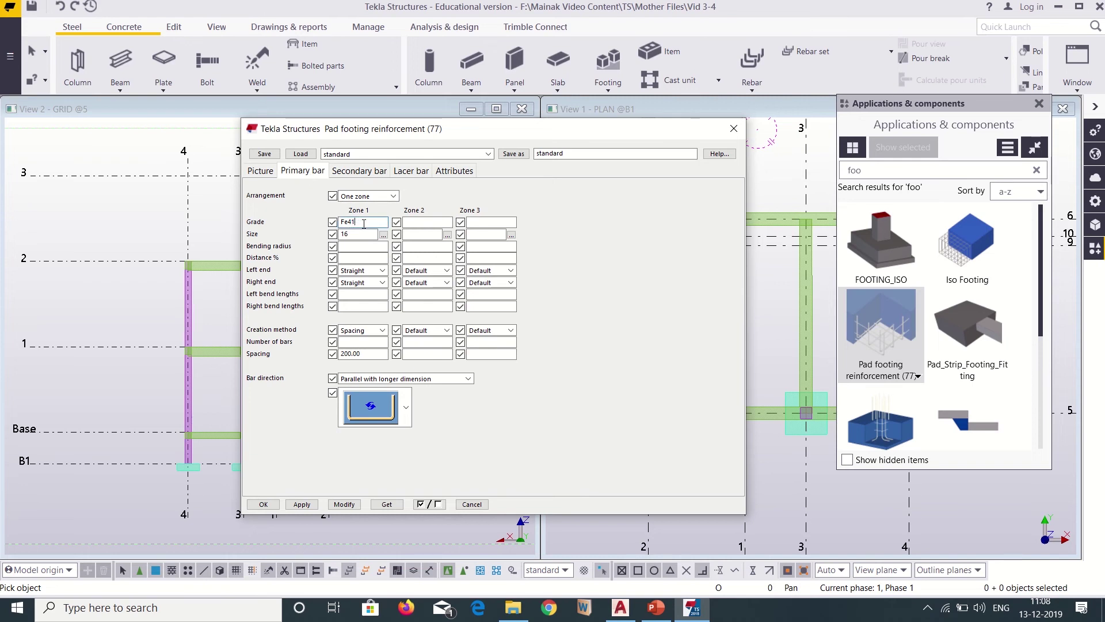
{"action": "key", "text": "BackSpace"}
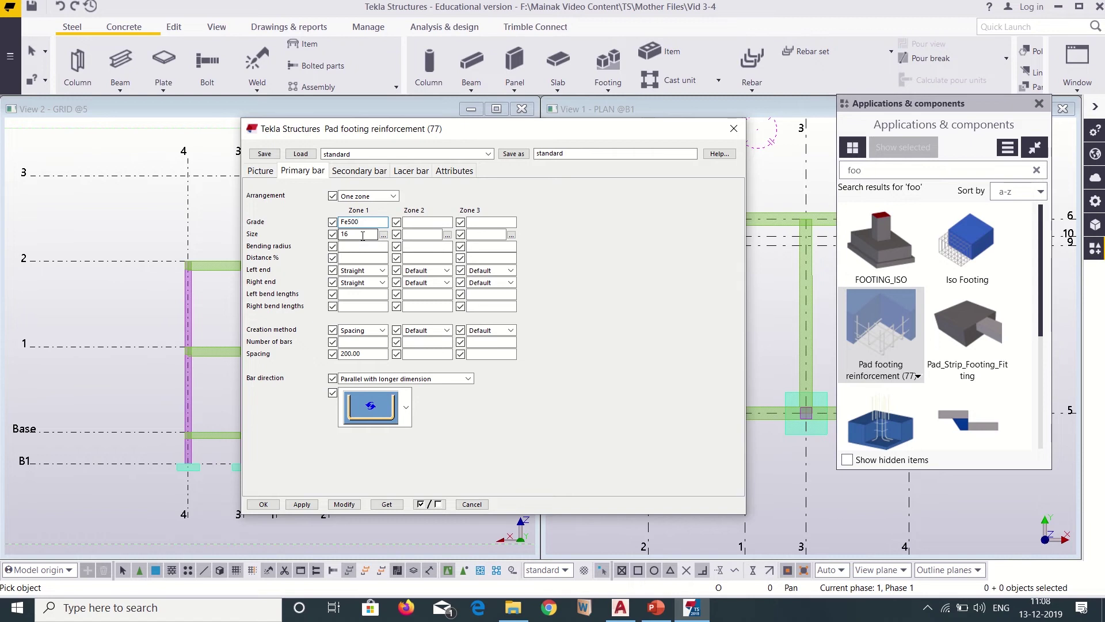
{"action": "left_click", "coordinate": [623, 610]}
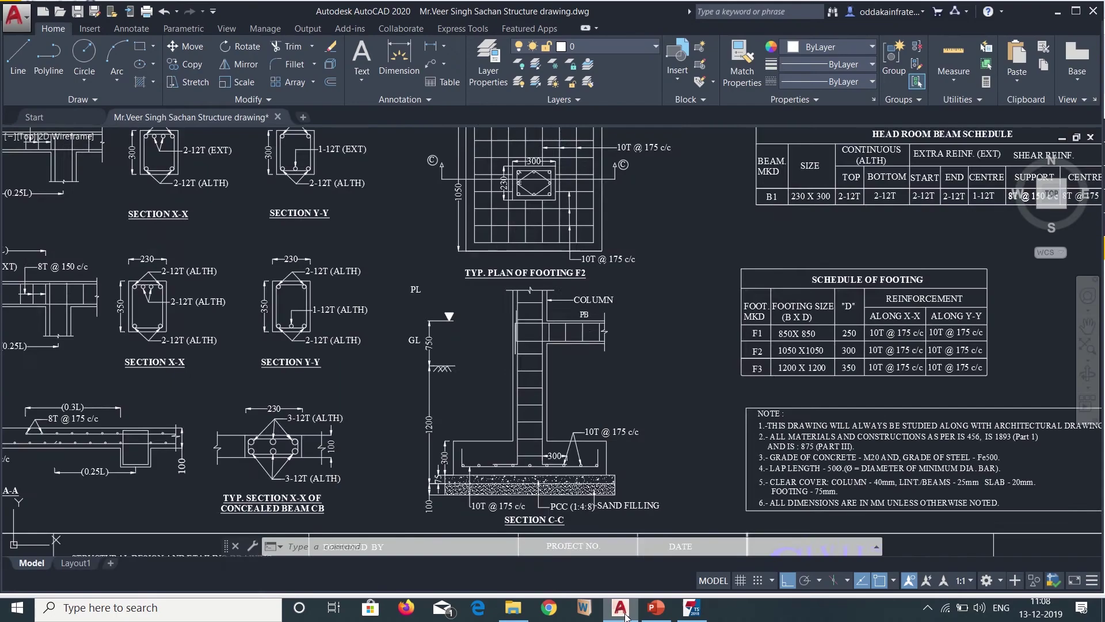
{"action": "middle_click_drag", "start_coordinate": [788, 382], "coordinate": [461, 489]}
{"action": "scroll", "coordinate": [547, 415], "scroll_direction": "up", "scroll_amount": 5}
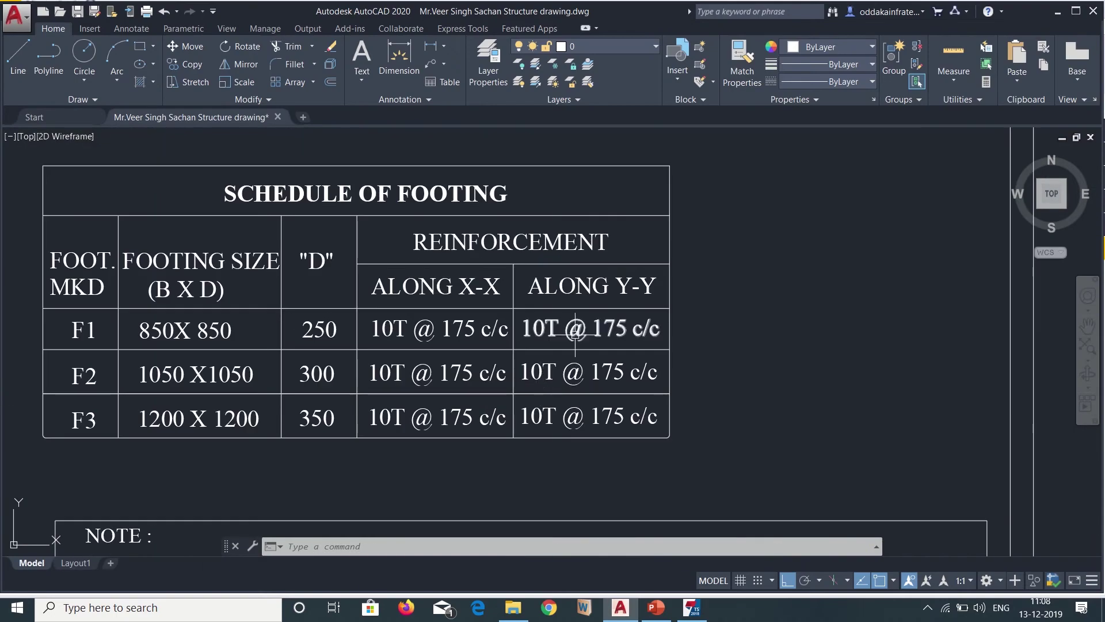
{"action": "left_click", "coordinate": [692, 608]}
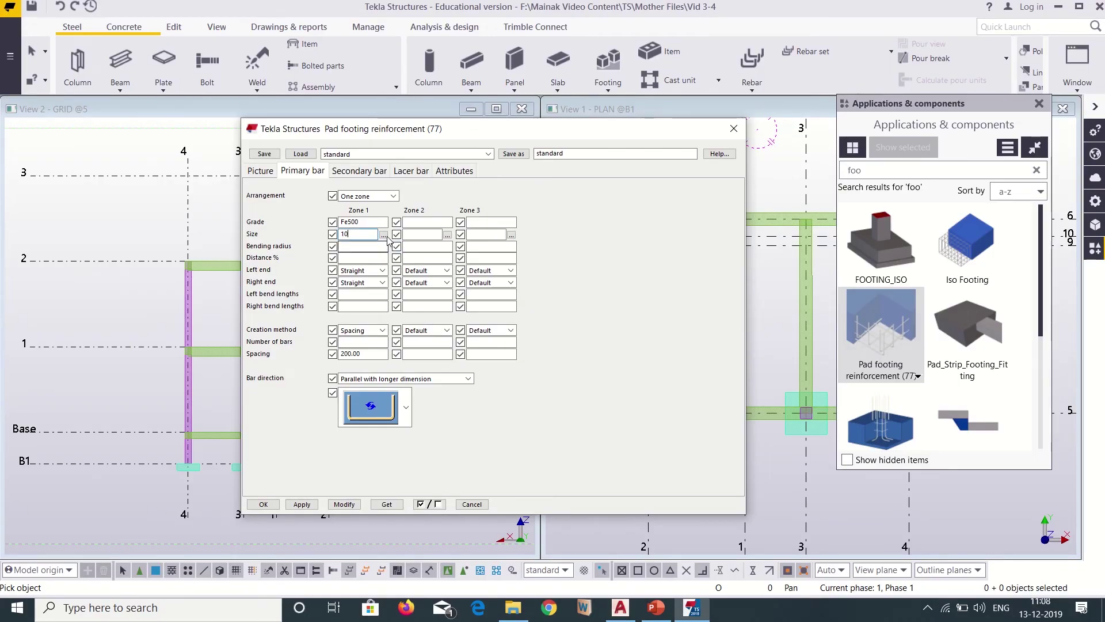
{"action": "left_click", "coordinate": [384, 234]}
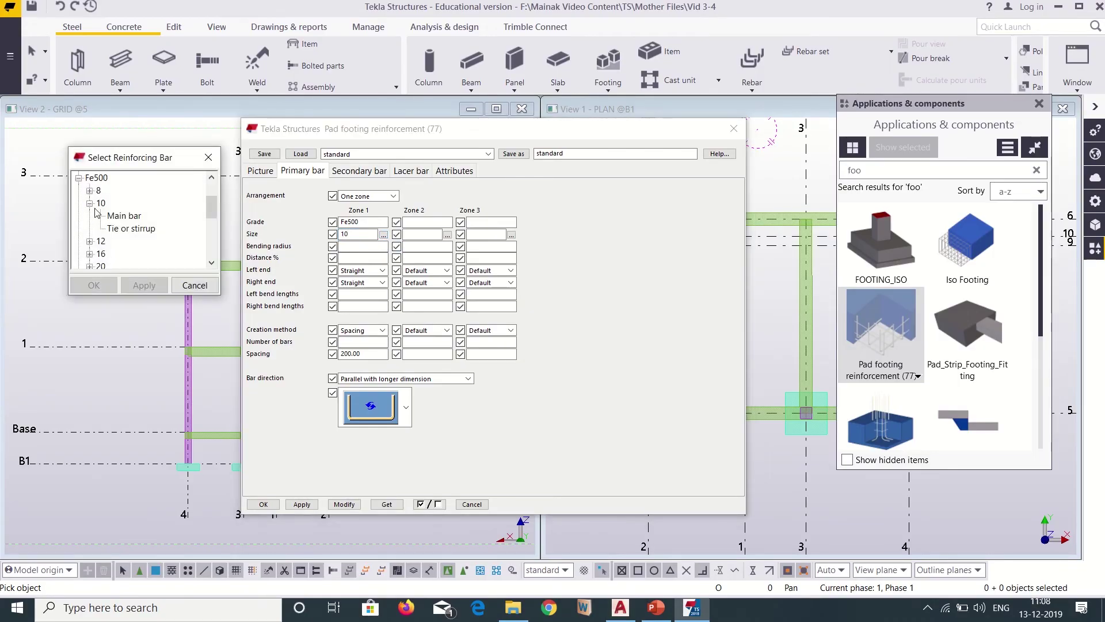
{"action": "left_click", "coordinate": [121, 216]}
{"action": "left_click", "coordinate": [94, 285]}
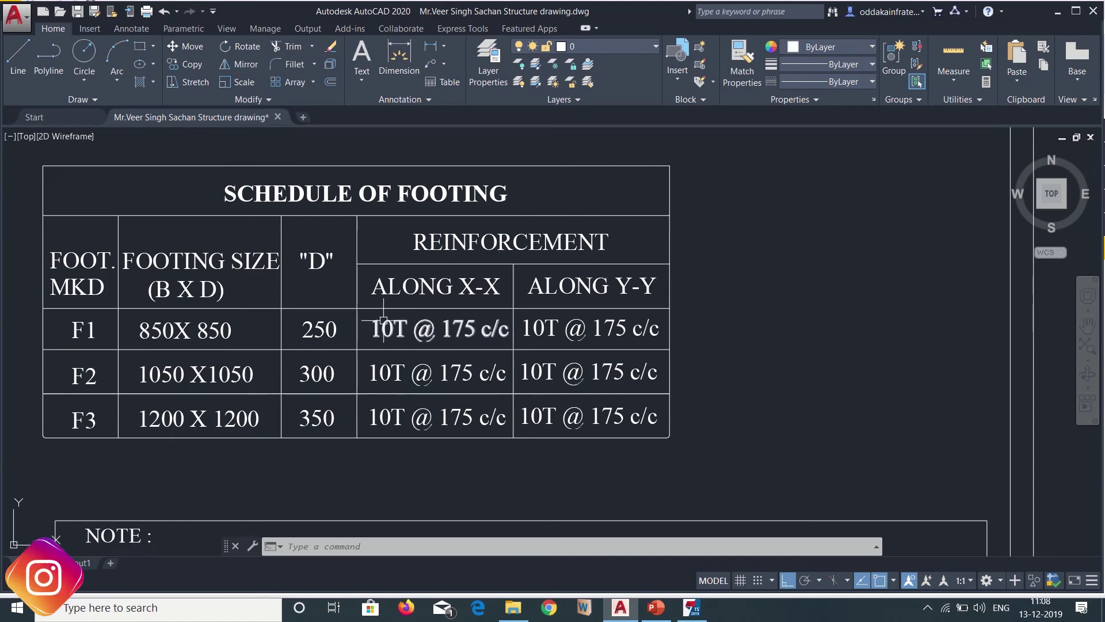
Recheck the footing schedule in AutoCAD and set the zone 1 primary bar spacing to 175 in Tekla Structures
{"action": "scroll", "coordinate": [415, 334], "scroll_direction": "up", "scroll_amount": 3}
{"action": "scroll", "coordinate": [414, 334], "scroll_direction": "down", "scroll_amount": 3}
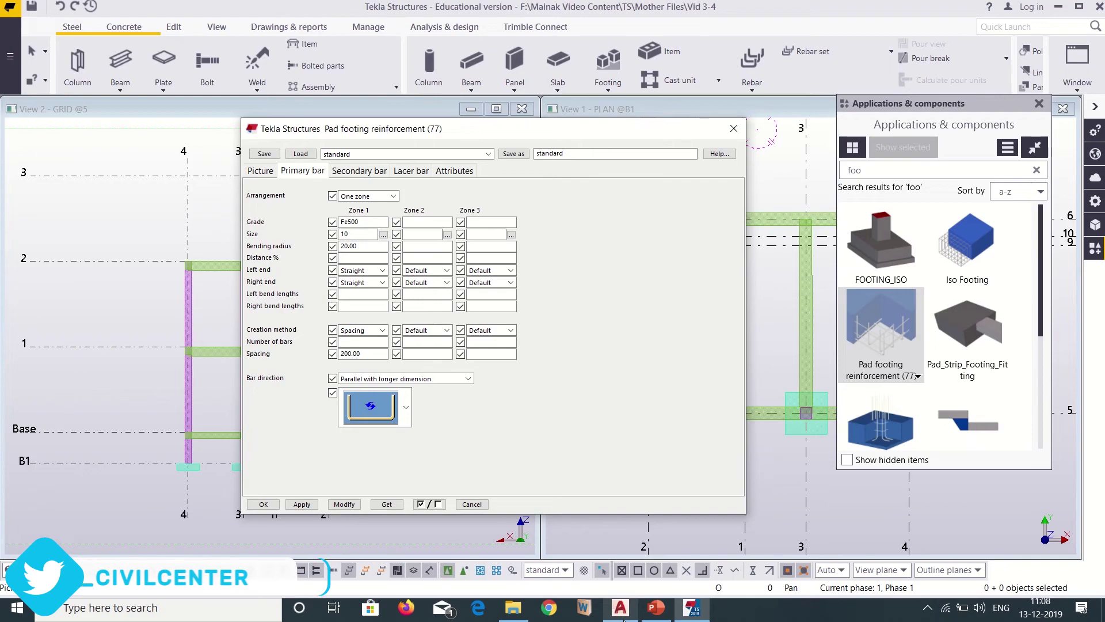
{"action": "left_click", "coordinate": [370, 354]}
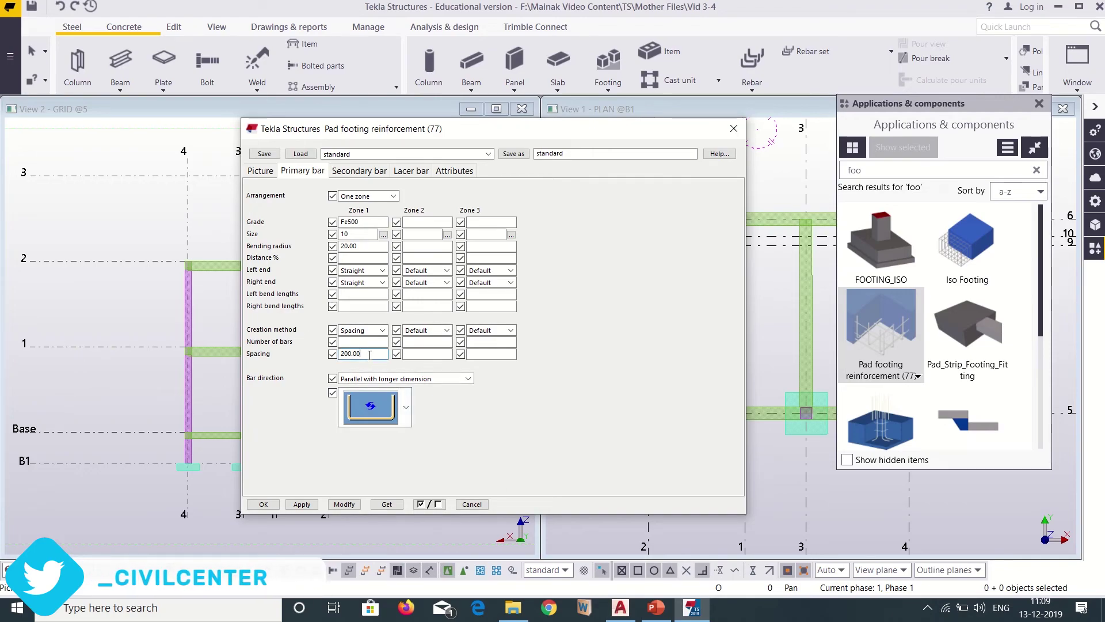
{"action": "key", "text": "BackSpace"}
{"action": "key", "text": "BackSpace"}
{"action": "key", "text": "BackSpace"}
{"action": "key", "text": "BackSpace"}
{"action": "key", "text": "BackSpace"}
{"action": "key", "text": "BackSpace"}
{"action": "type", "text": "175"}
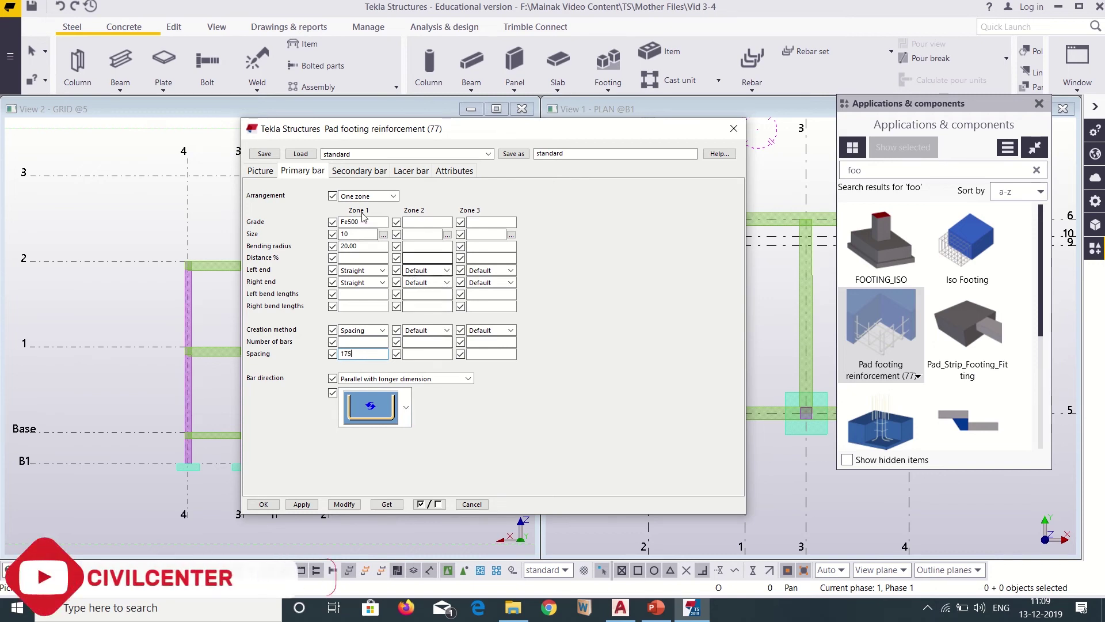
Select the size 10 main bar of grade Fe415 for the zone 1 secondary bars
{"action": "left_click", "coordinate": [358, 172]}
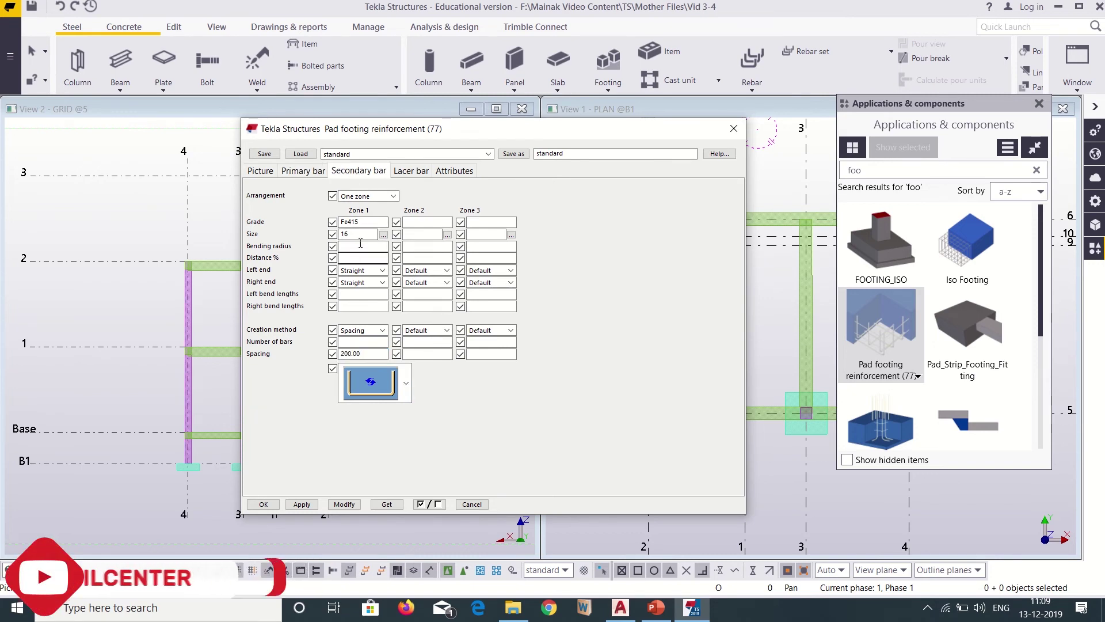
{"action": "left_click", "coordinate": [384, 235]}
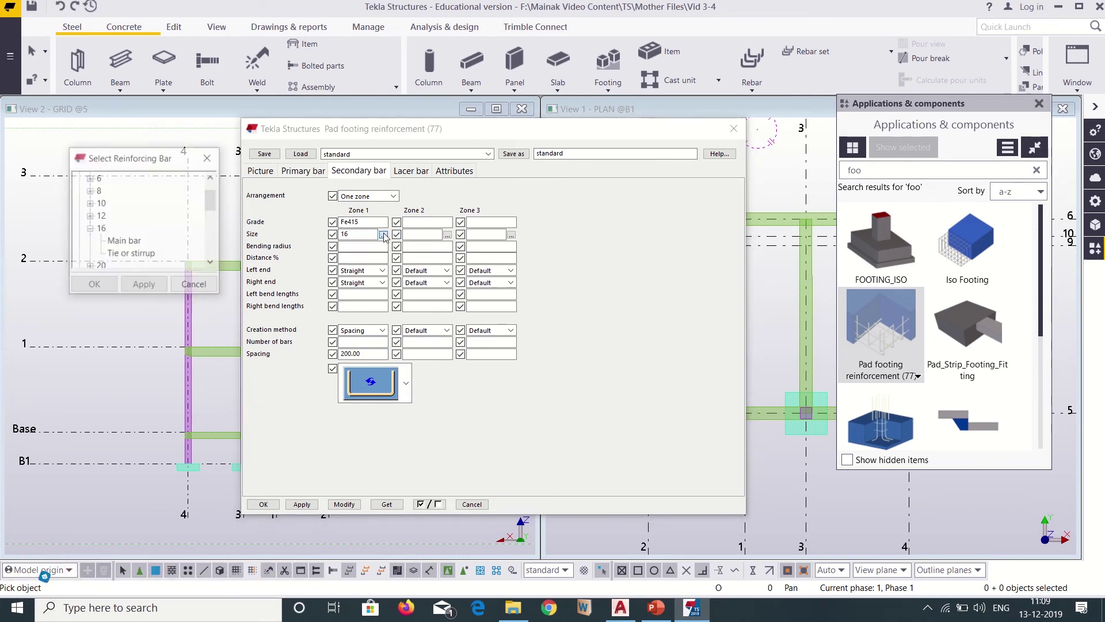
{"action": "left_click", "coordinate": [89, 203]}
{"action": "left_click", "coordinate": [111, 216]}
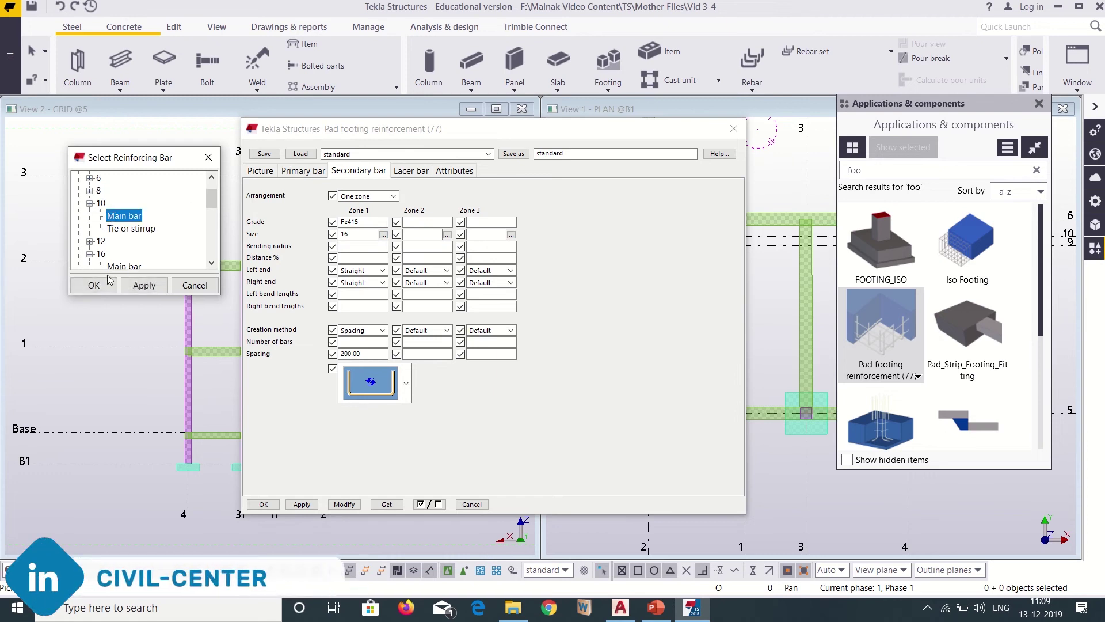
{"action": "left_click", "coordinate": [93, 285]}
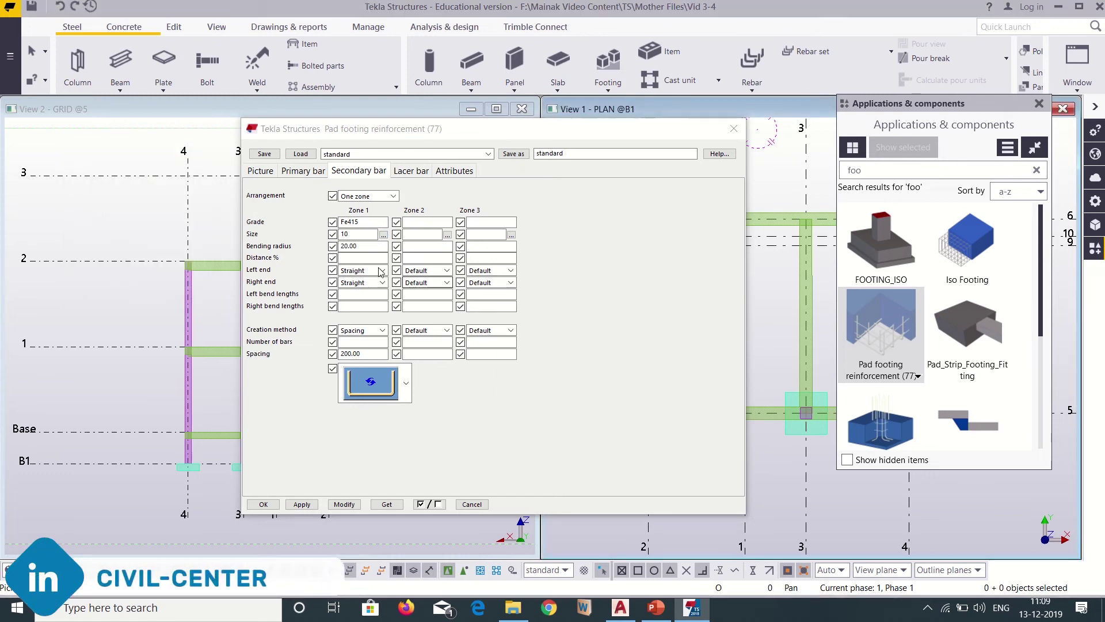
Set the zone 1 secondary bar spacing to 175 and keep the current bar shape option
{"action": "left_click", "coordinate": [361, 353]}
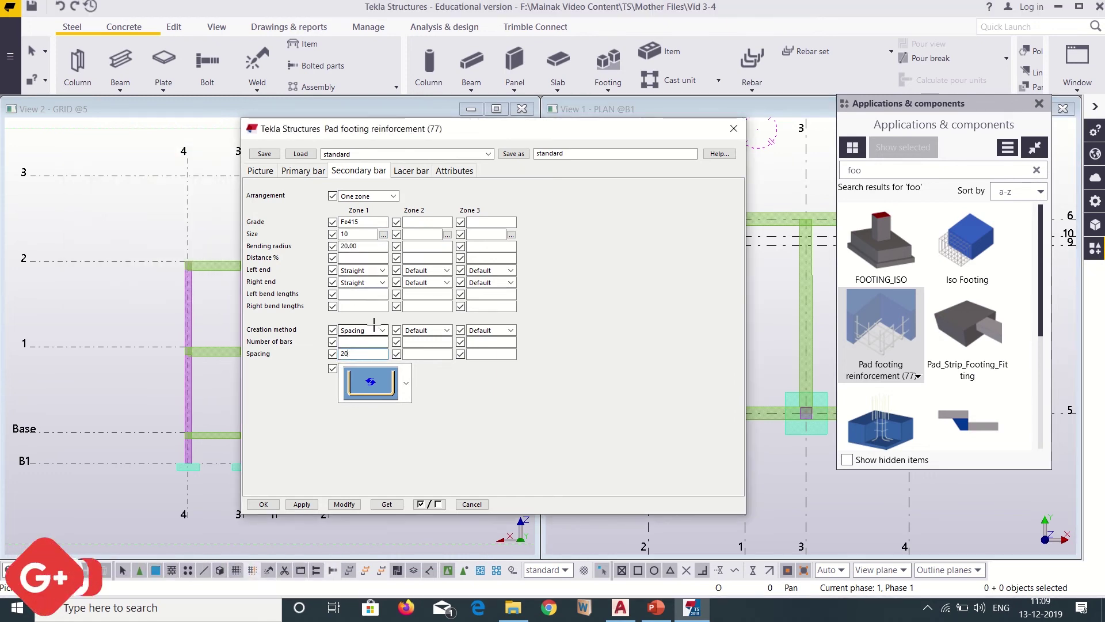
{"action": "key", "text": "BackSpace"}
{"action": "key", "text": "BackSpace"}
{"action": "key", "text": "BackSpace"}
{"action": "key", "text": "BackSpace"}
{"action": "key", "text": "BackSpace"}
{"action": "key", "text": "BackSpace"}
{"action": "type", "text": "175"}
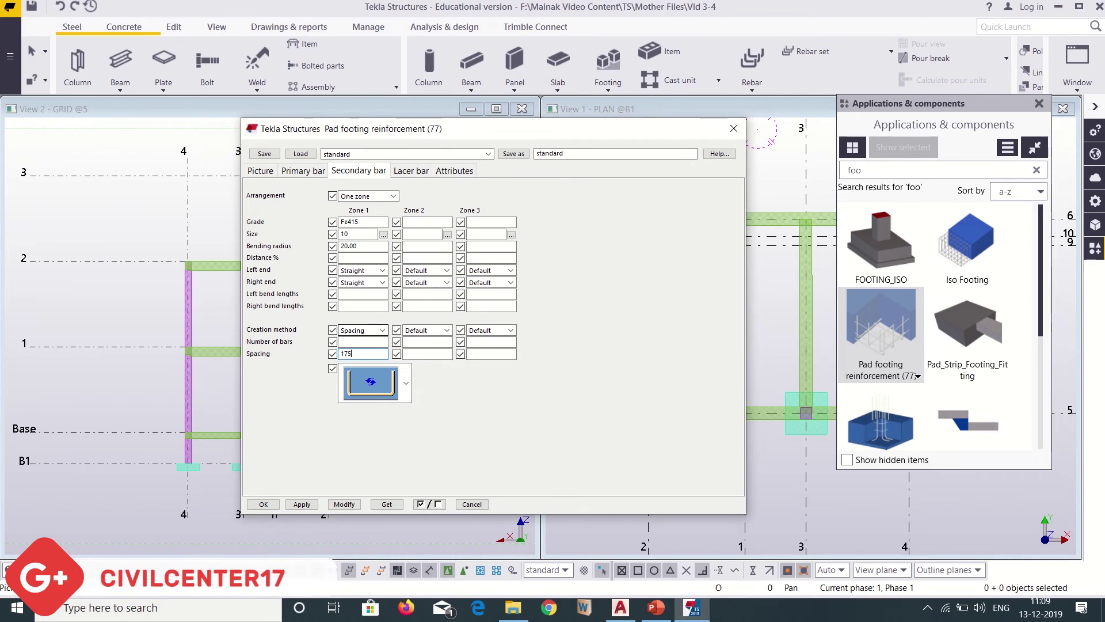
{"action": "left_click", "coordinate": [408, 384]}
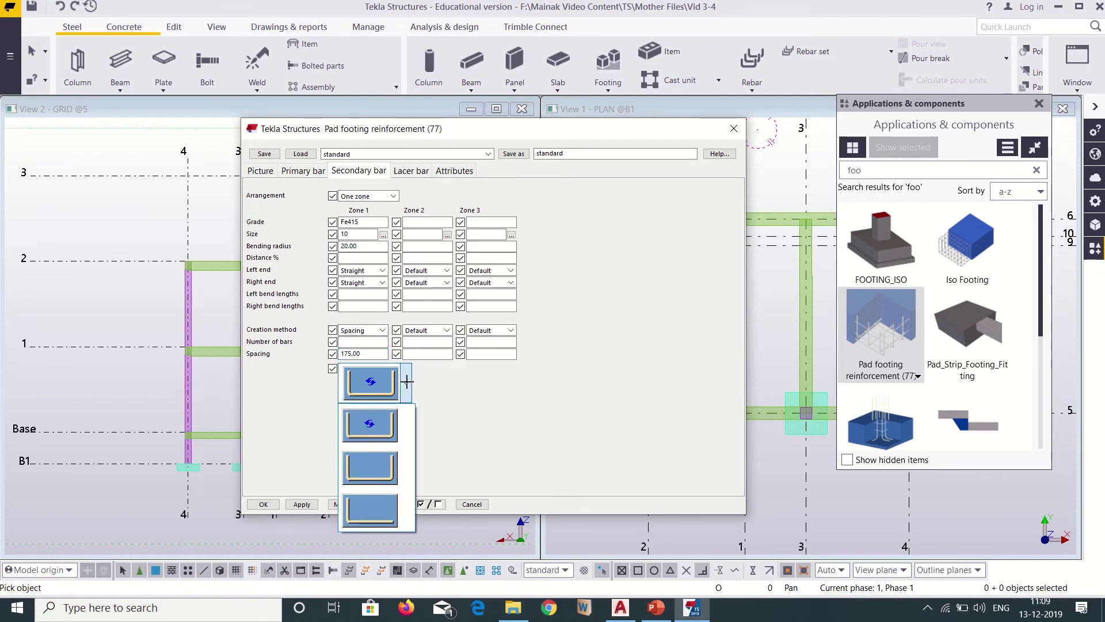
{"action": "left_click", "coordinate": [407, 382]}
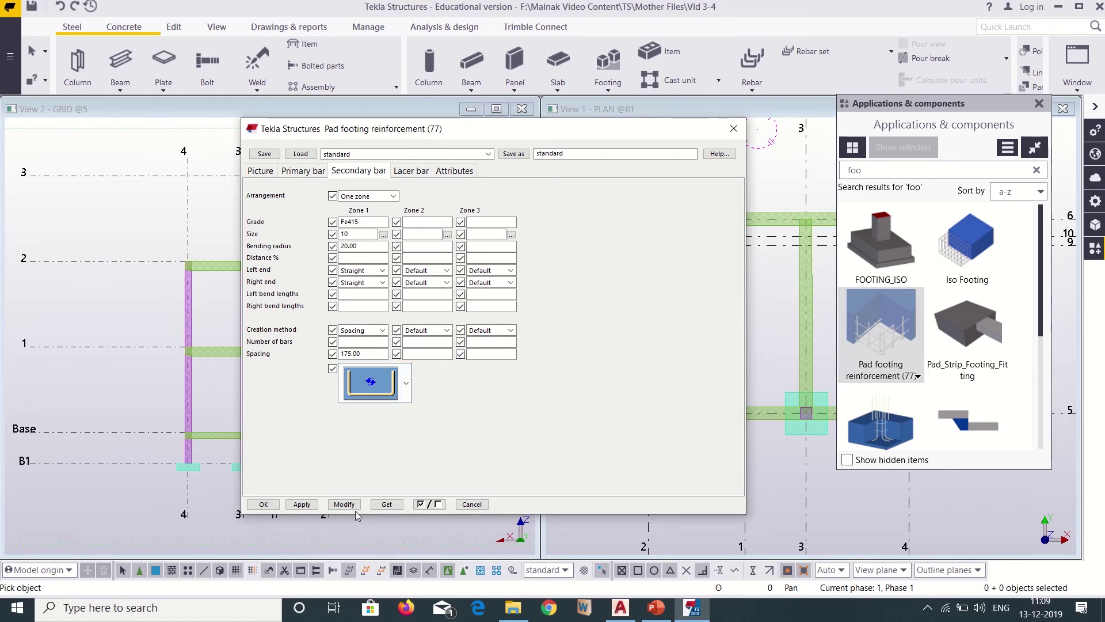
Open the lacer bar settings and examine Section C-C of the footing in AutoCAD for lacer bars
{"action": "left_click", "coordinate": [412, 171]}
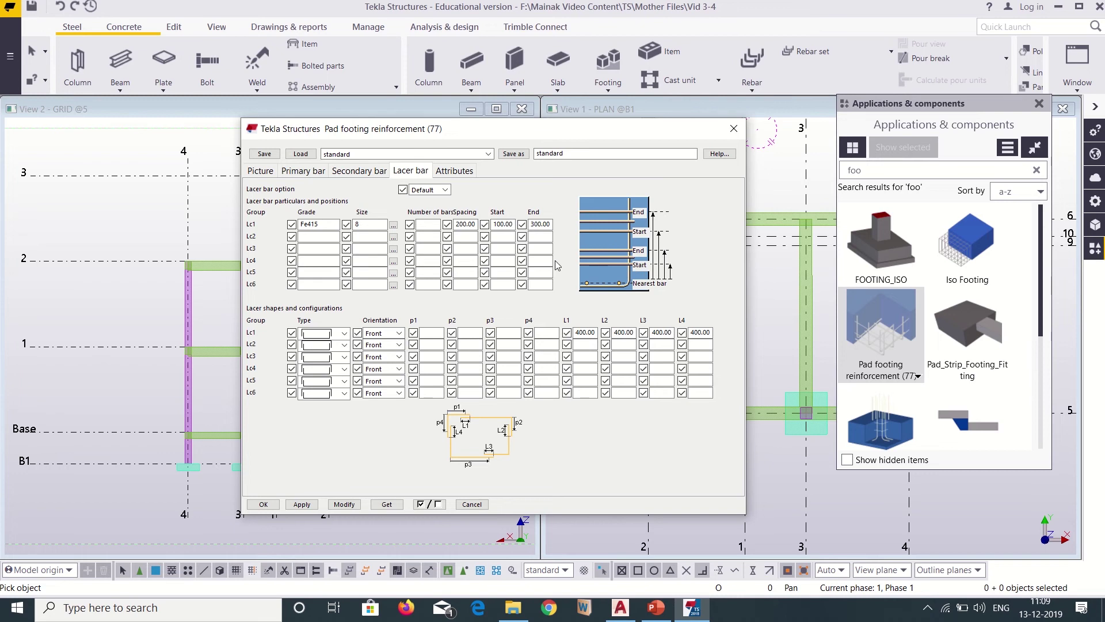
{"action": "left_click", "coordinate": [620, 607]}
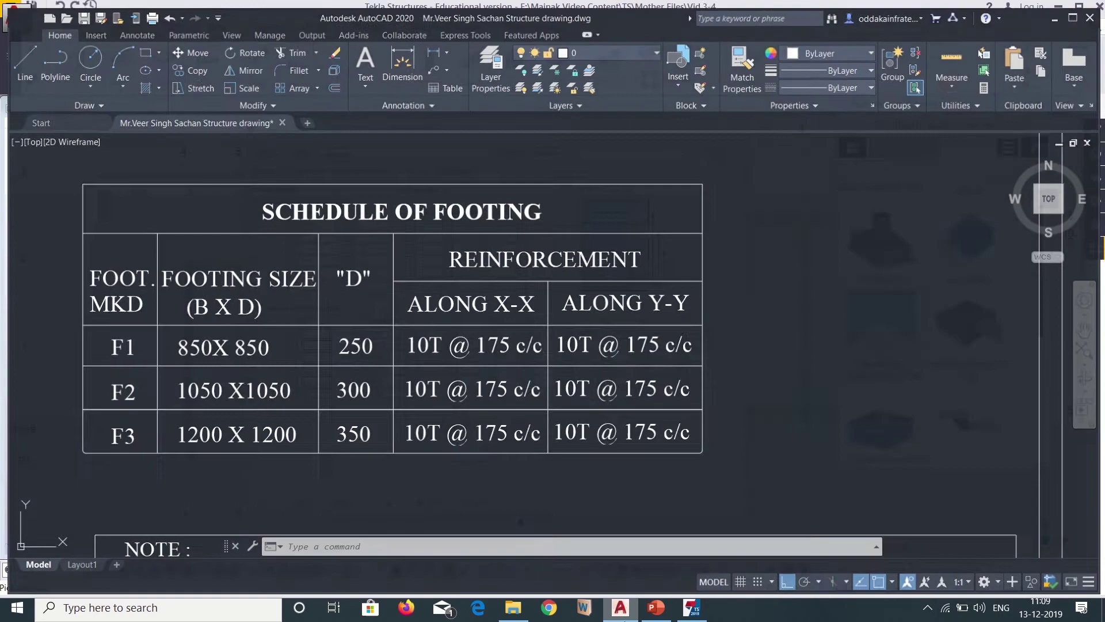
{"action": "scroll", "coordinate": [256, 395], "scroll_direction": "up", "scroll_amount": 7}
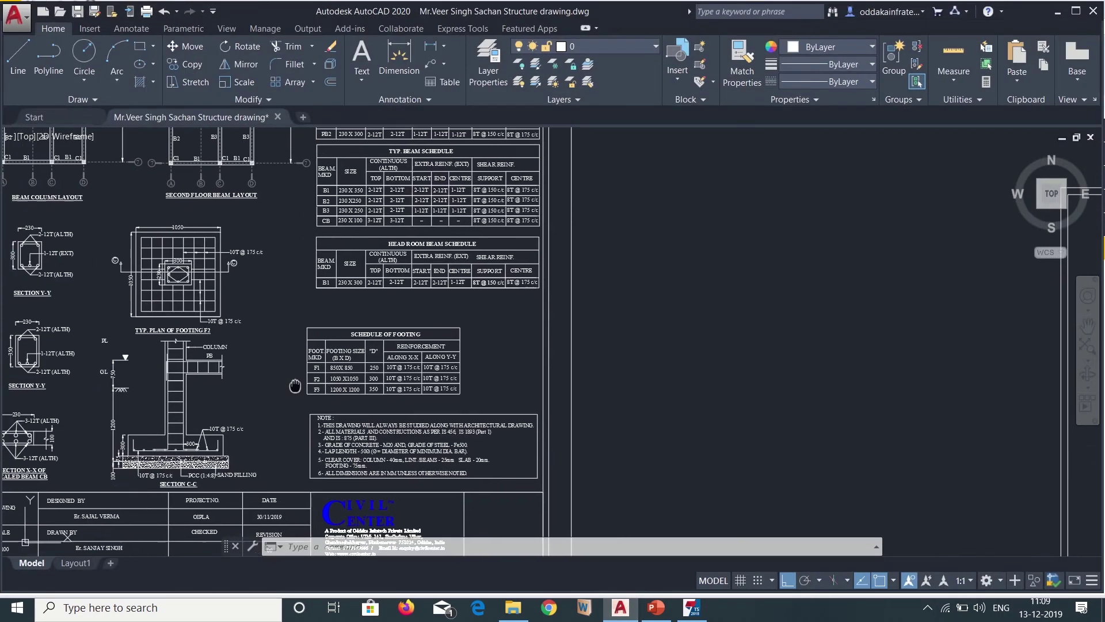
{"action": "middle_click_drag", "start_coordinate": [274, 402], "coordinate": [357, 404]}
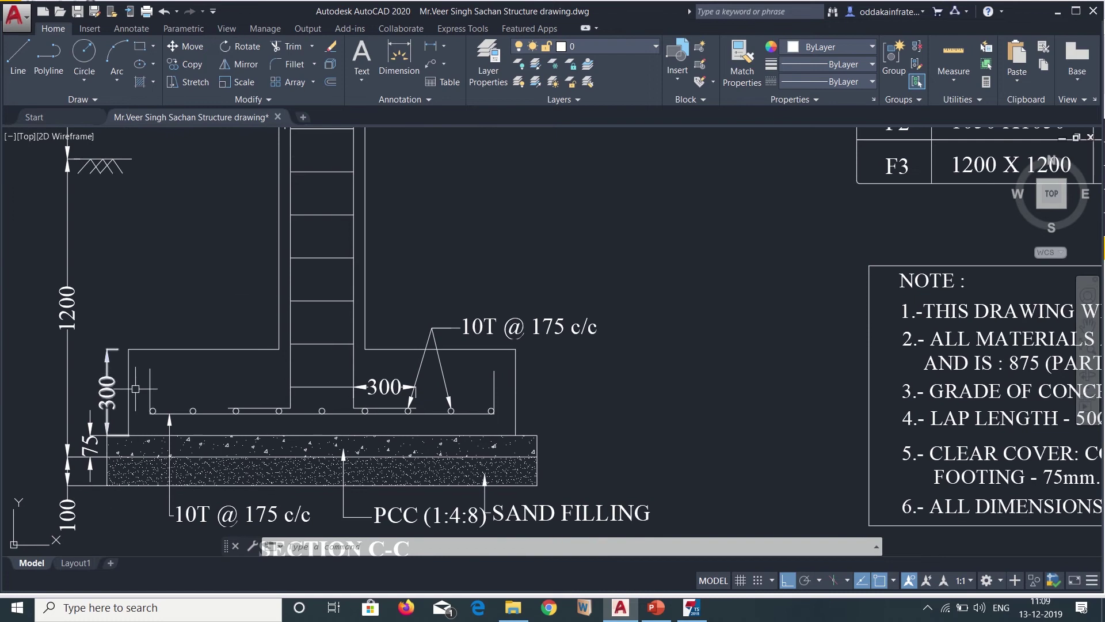
Switch back to Tekla Structures, set the lacer bar option to No and accept the pad footing reinforcement settings
{"action": "left_click", "coordinate": [691, 607]}
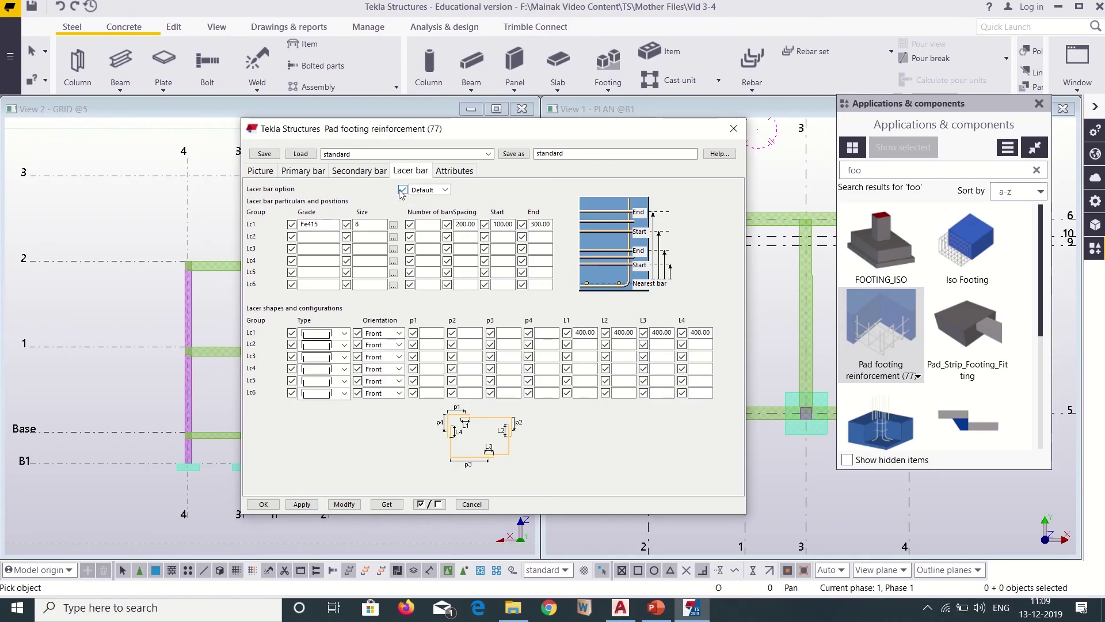
{"action": "left_click", "coordinate": [445, 189]}
{"action": "left_click", "coordinate": [425, 217]}
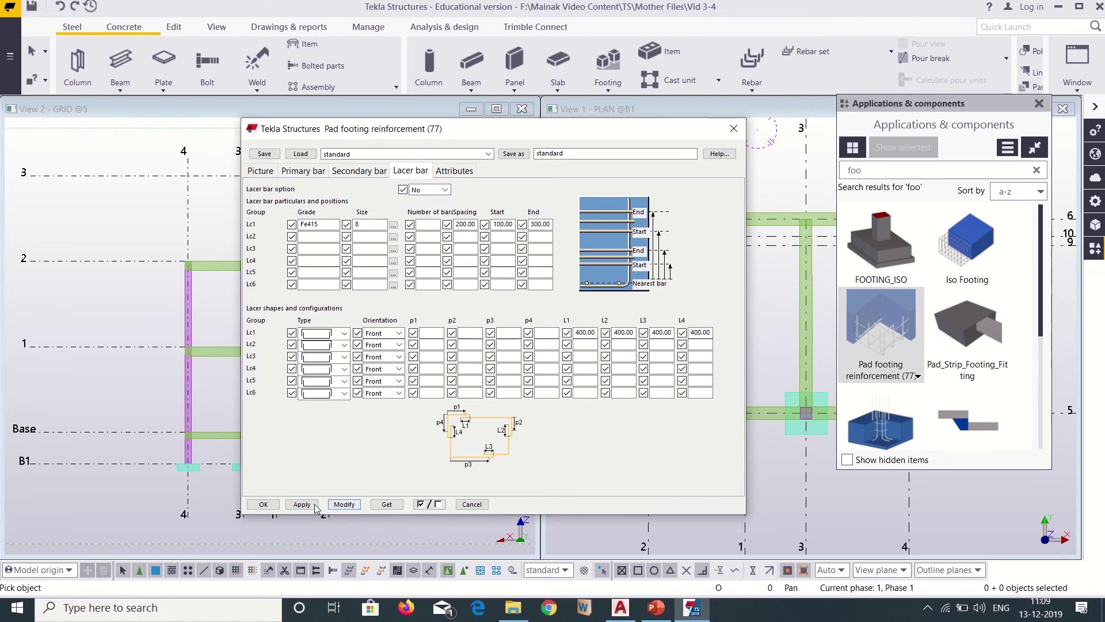
{"action": "left_click", "coordinate": [263, 504]}
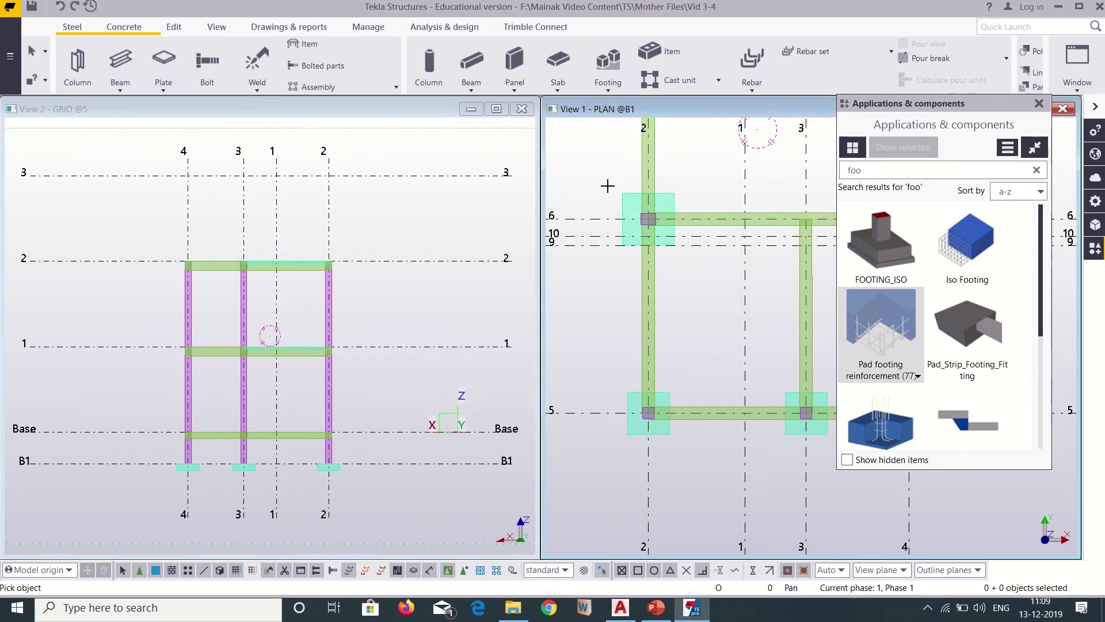
Insert the pad footing reinforcement into the footing at the intersection of grids 2 and 5 in the plan view
{"action": "left_click", "coordinate": [610, 180]}
{"action": "scroll", "coordinate": [627, 431], "scroll_direction": "up", "scroll_amount": 3}
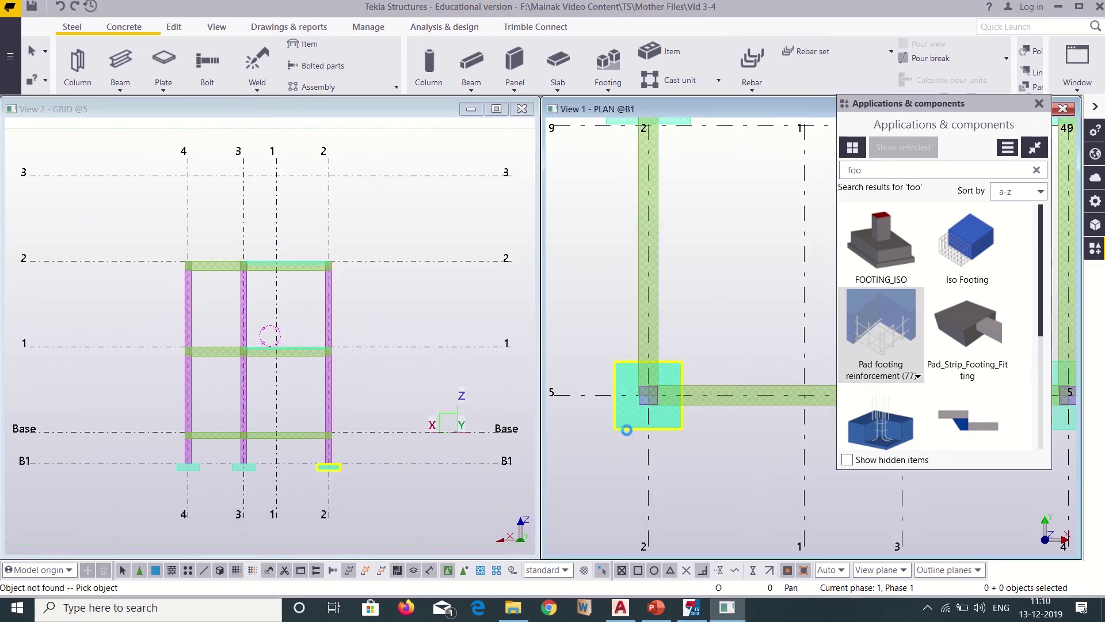
{"action": "left_click", "coordinate": [627, 430]}
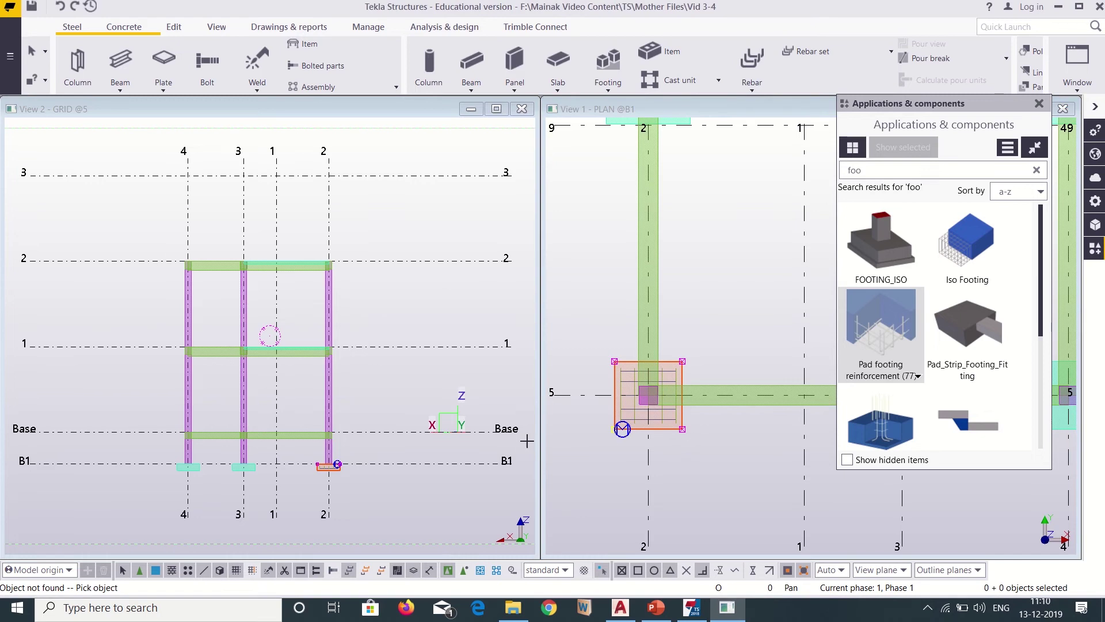
Inspect the reinforced footing at grids 2 and 5 in the elevation and plan views, and close the Applications & components catalog
{"action": "scroll", "coordinate": [339, 477], "scroll_direction": "up", "scroll_amount": 5}
{"action": "scroll", "coordinate": [678, 426], "scroll_direction": "up", "scroll_amount": 2}
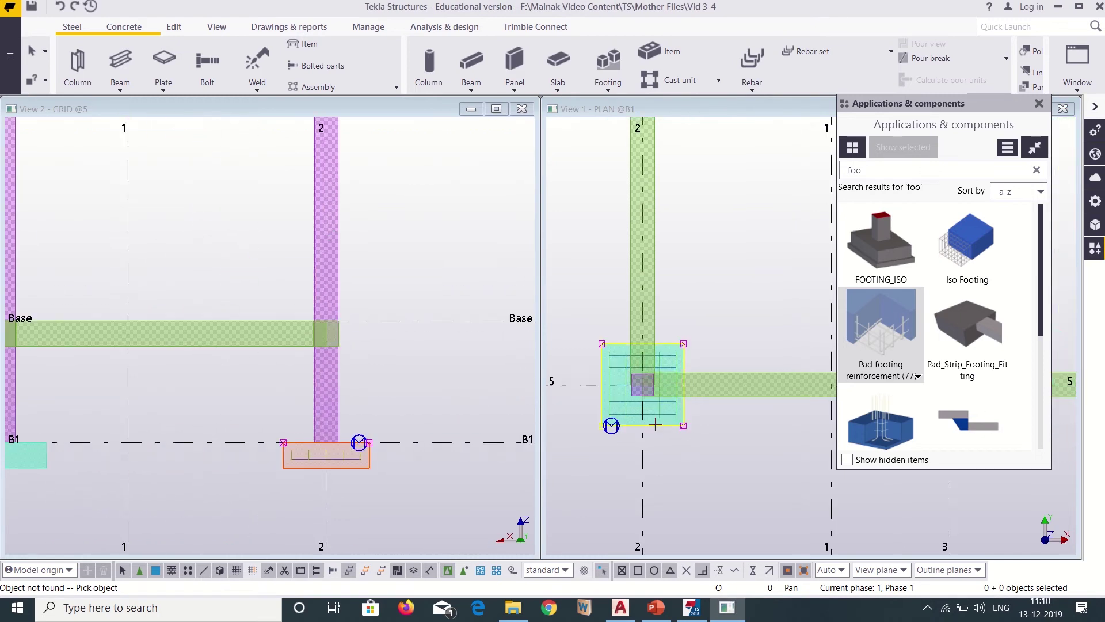
{"action": "middle_click_drag", "start_coordinate": [679, 426], "coordinate": [680, 489]}
{"action": "scroll", "coordinate": [677, 490], "scroll_direction": "up", "scroll_amount": 3}
{"action": "scroll", "coordinate": [677, 489], "scroll_direction": "down", "scroll_amount": 5}
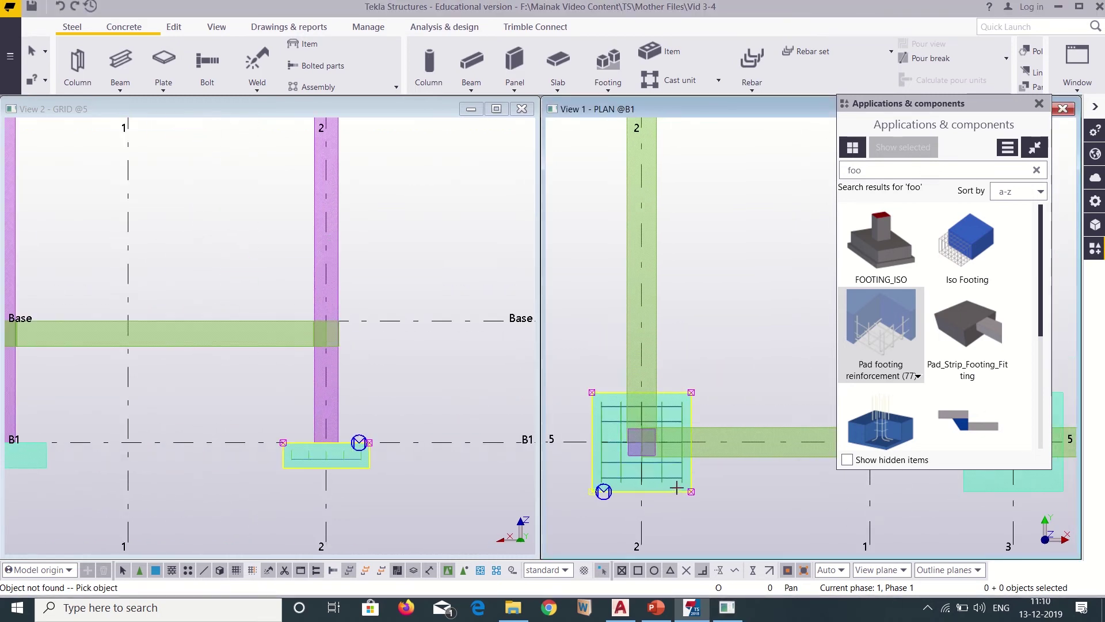
{"action": "scroll", "coordinate": [678, 488], "scroll_direction": "down", "scroll_amount": 2}
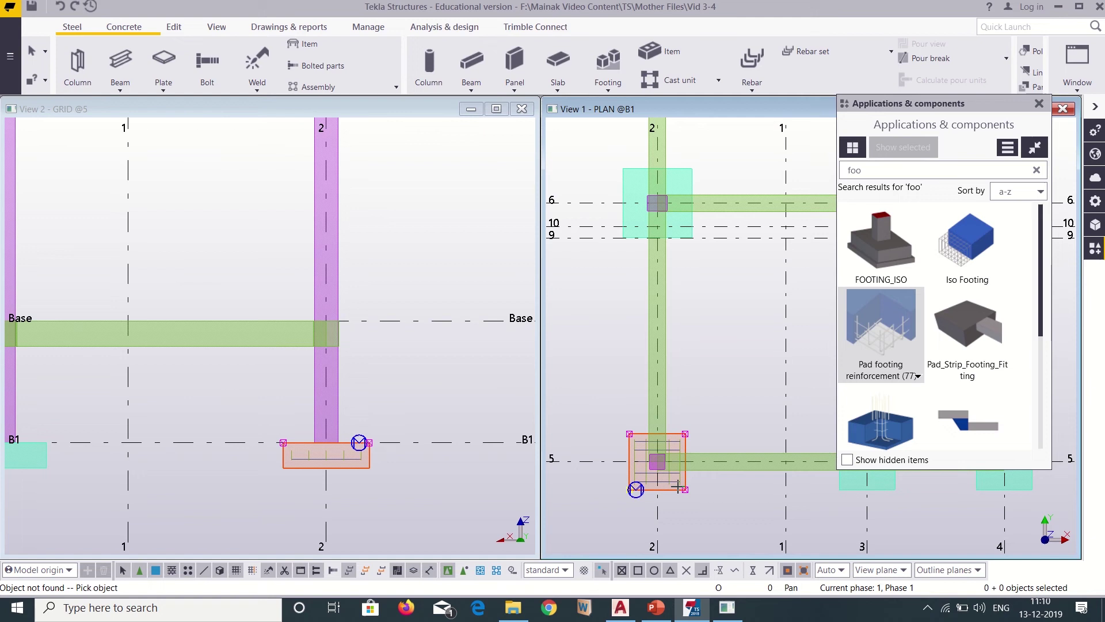
{"action": "left_click", "coordinate": [1039, 103]}
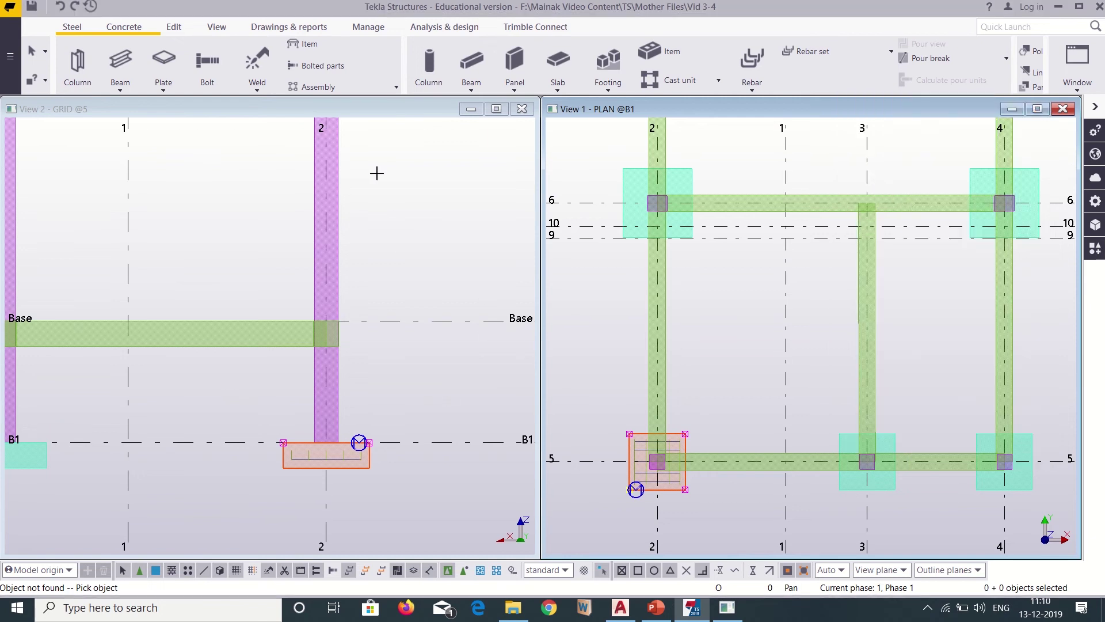
Switch the GRID @5 view to 3D and examine the primary and secondary bars in the reinforced footing at grid 2
{"action": "scroll", "coordinate": [377, 173], "scroll_direction": "down", "scroll_amount": 1}
{"action": "middle_click_drag", "start_coordinate": [396, 132], "coordinate": [382, 206]}
{"action": "left_click", "coordinate": [214, 28]}
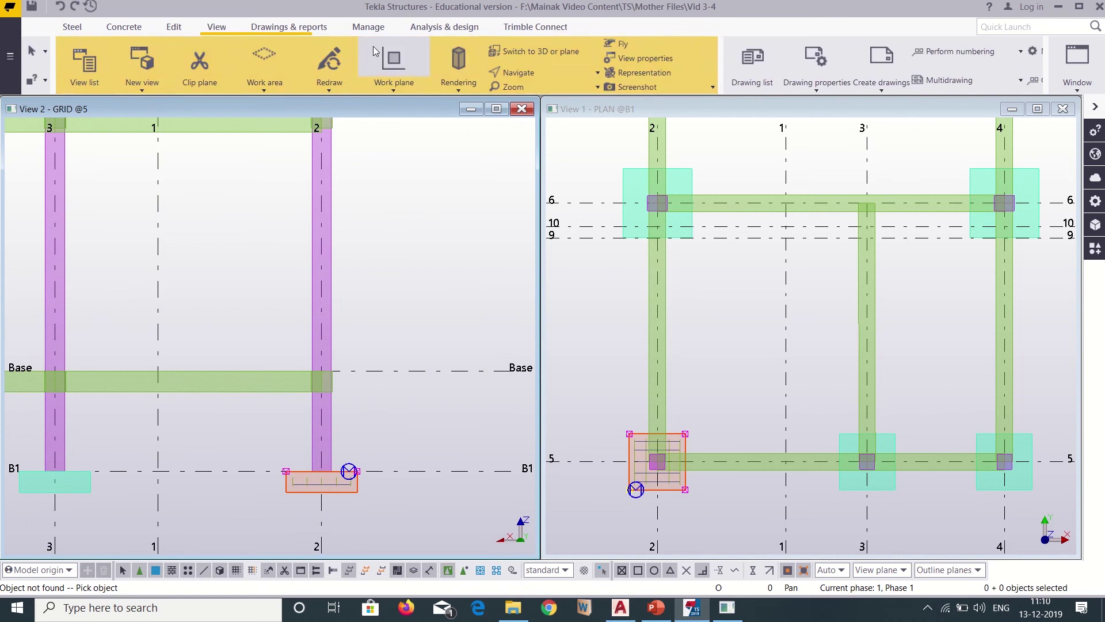
{"action": "left_click", "coordinate": [516, 55]}
{"action": "scroll", "coordinate": [190, 436], "scroll_direction": "up", "scroll_amount": 8}
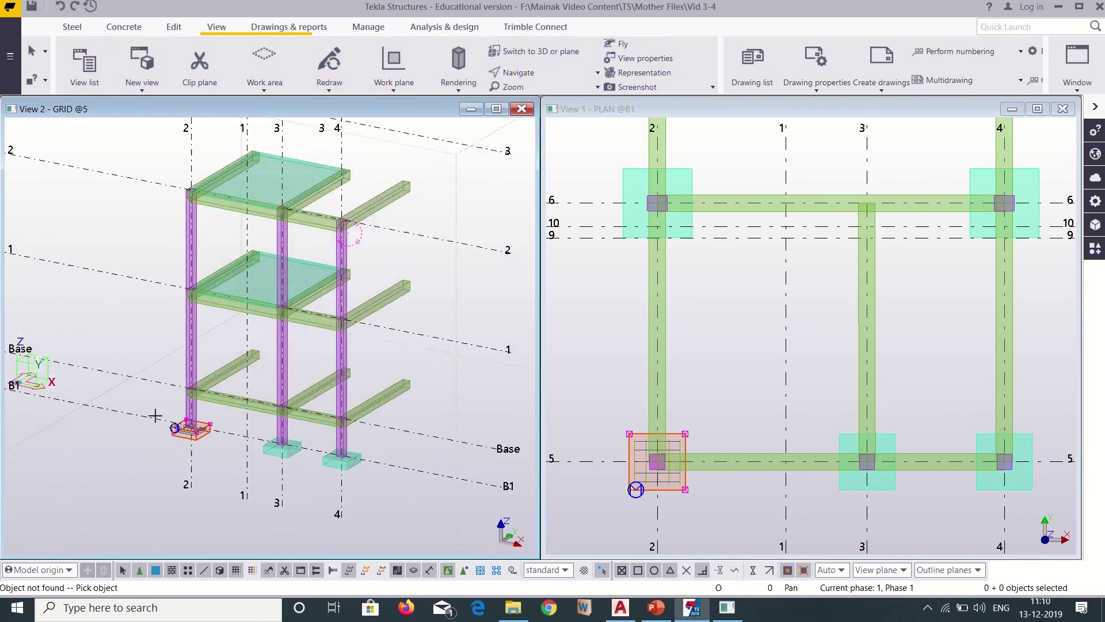
{"action": "scroll", "coordinate": [193, 436], "scroll_direction": "up", "scroll_amount": 5}
{"action": "scroll", "coordinate": [245, 407], "scroll_direction": "up", "scroll_amount": 2}
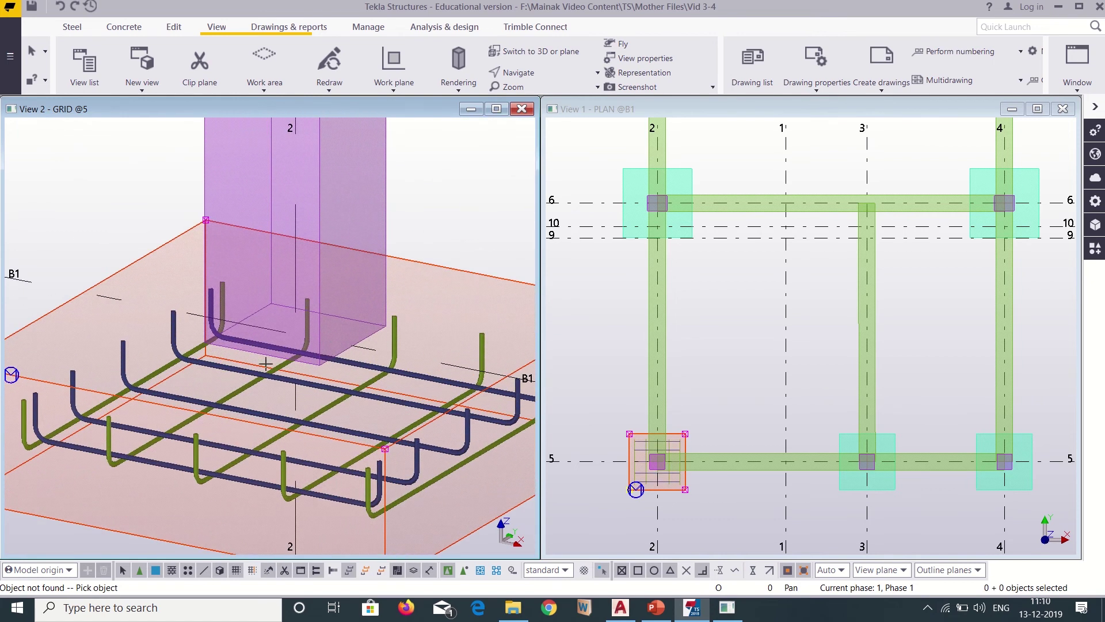
{"action": "scroll", "coordinate": [174, 415], "scroll_direction": "down", "scroll_amount": 1}
{"action": "middle_click_drag", "start_coordinate": [176, 416], "coordinate": [235, 427]}
{"action": "scroll", "coordinate": [162, 419], "scroll_direction": "down", "scroll_amount": 2}
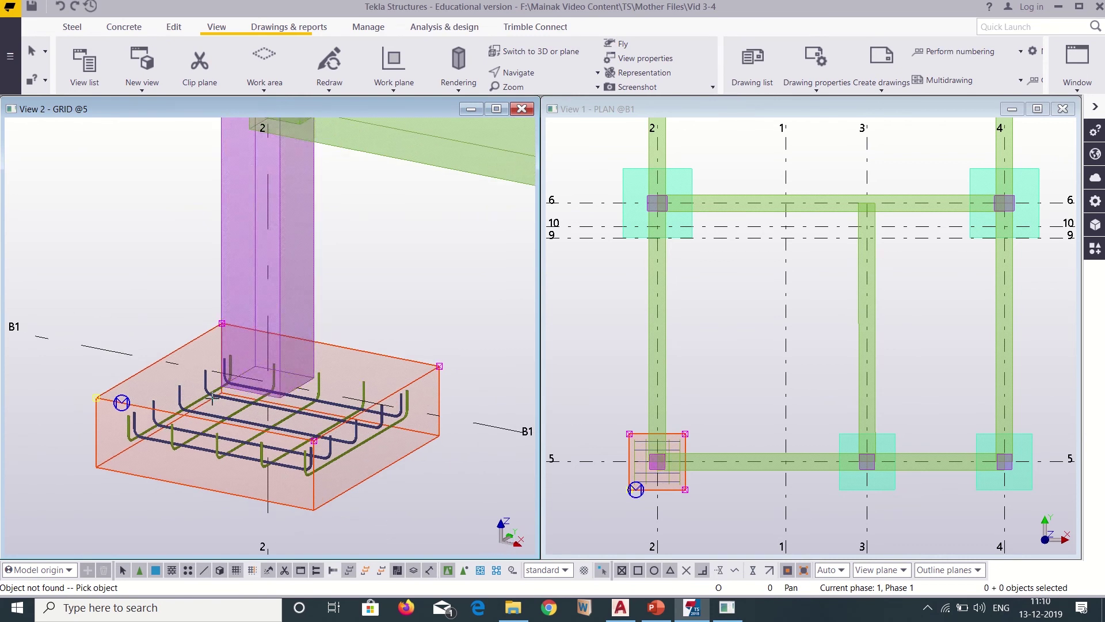
Examine the hooked bars of the grid 2 footing up close and against the surrounding frame in the 3D view
{"action": "scroll", "coordinate": [213, 396], "scroll_direction": "up", "scroll_amount": 3}
{"action": "left_click", "coordinate": [224, 436]}
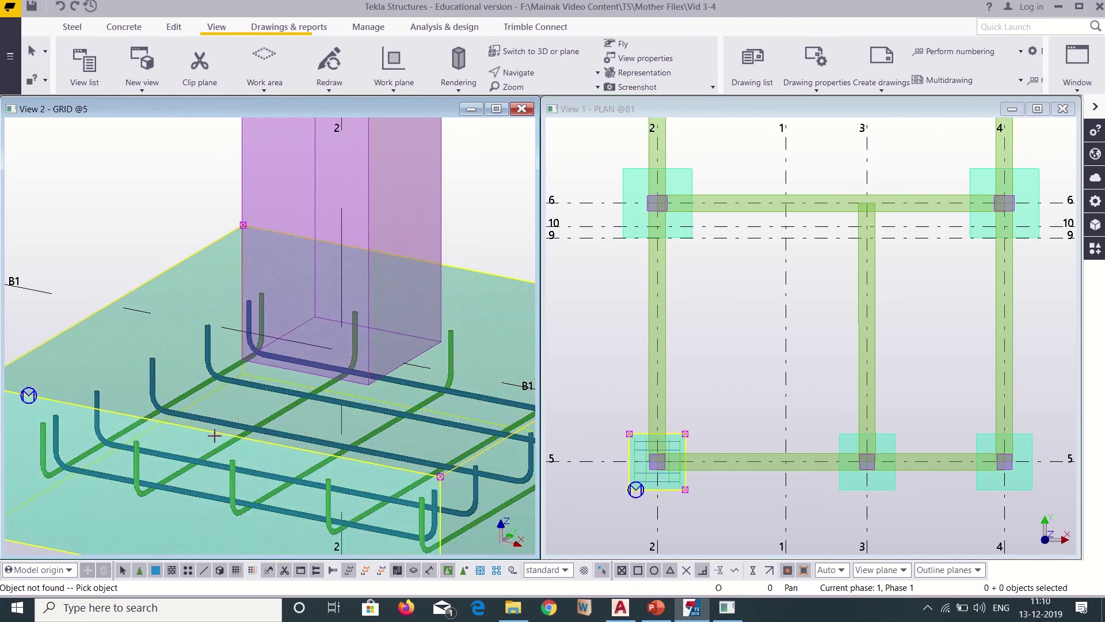
{"action": "scroll", "coordinate": [228, 432], "scroll_direction": "up", "scroll_amount": 2}
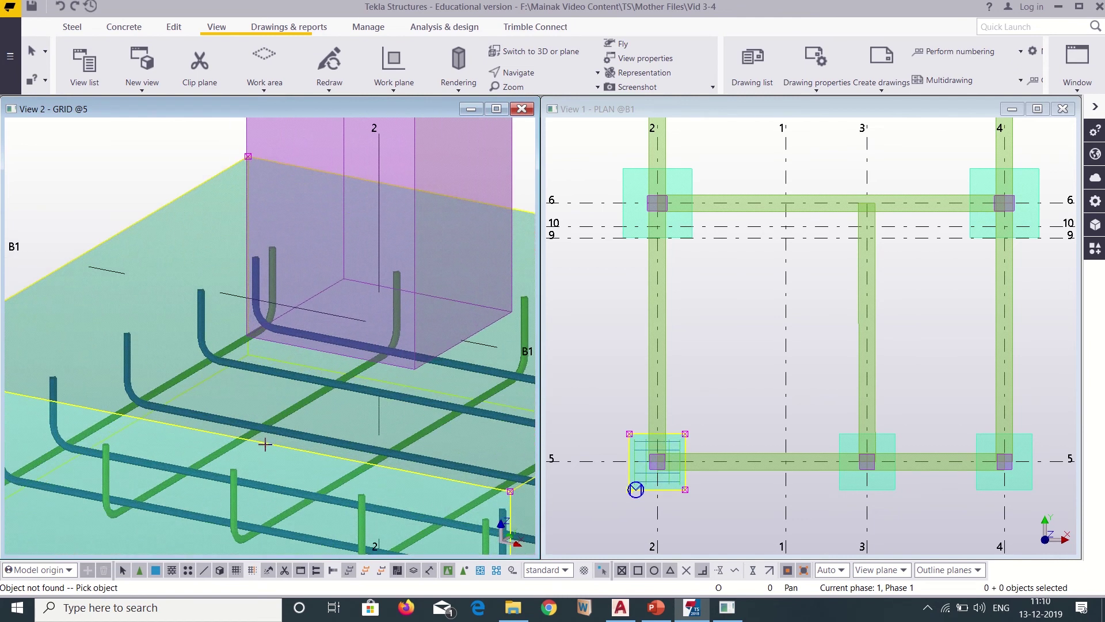
{"action": "scroll", "coordinate": [262, 445], "scroll_direction": "down", "scroll_amount": 5}
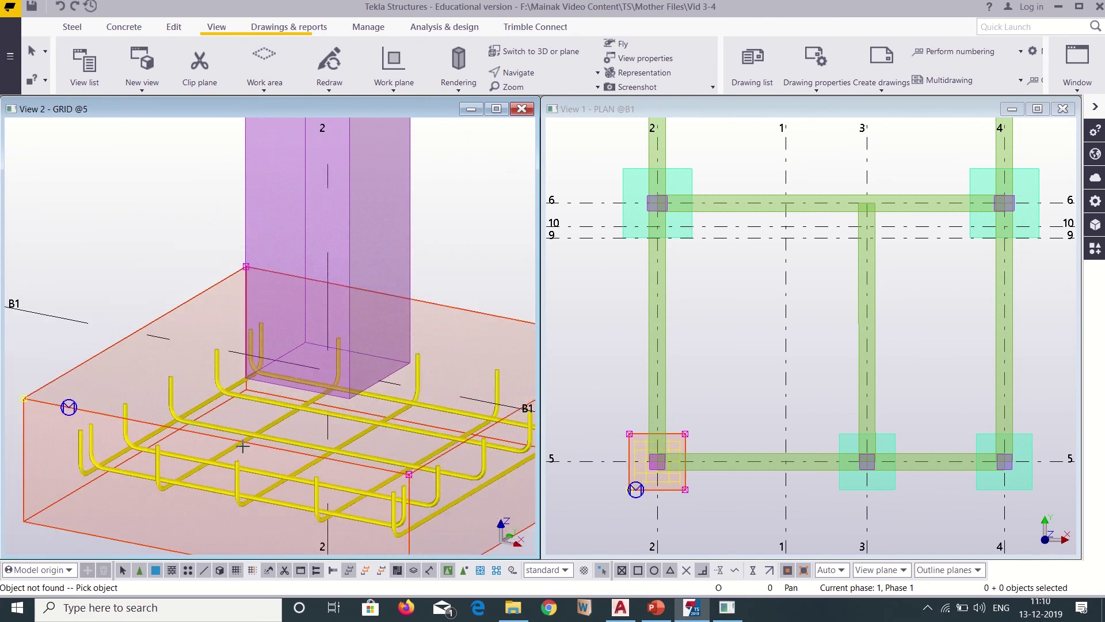
{"action": "scroll", "coordinate": [242, 446], "scroll_direction": "down", "scroll_amount": 5}
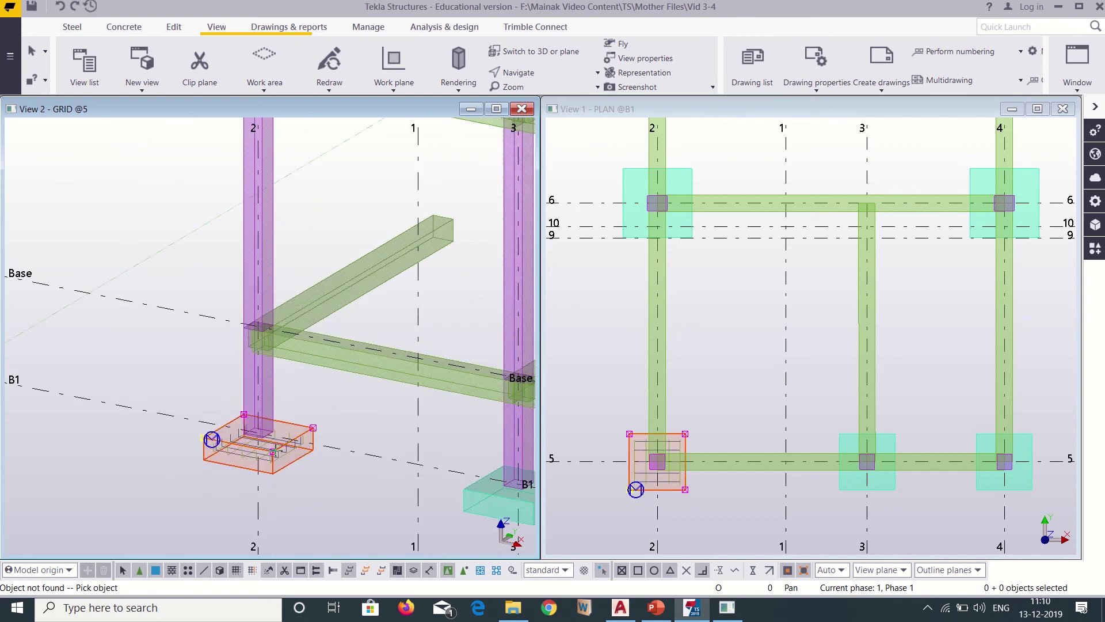
{"action": "scroll", "coordinate": [253, 446], "scroll_direction": "down", "scroll_amount": 3}
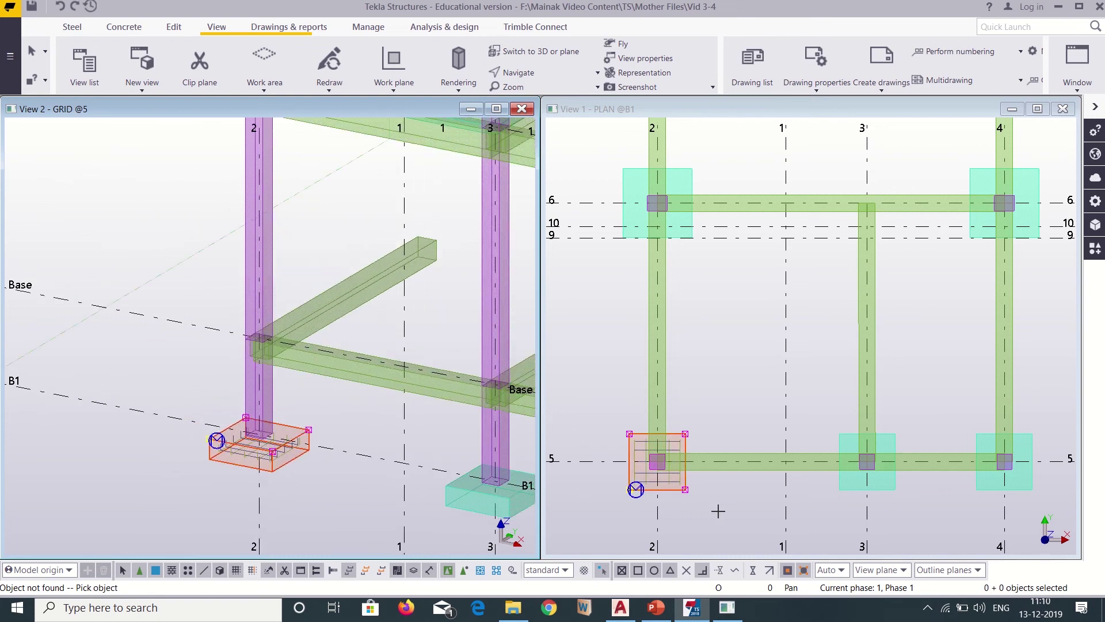
Interrupt the running component command and select the pad footing reinforcement at grids 2 and 5 in the plan view
{"action": "scroll", "coordinate": [719, 506], "scroll_direction": "up", "scroll_amount": 1}
{"action": "scroll", "coordinate": [718, 505], "scroll_direction": "up", "scroll_amount": 1}
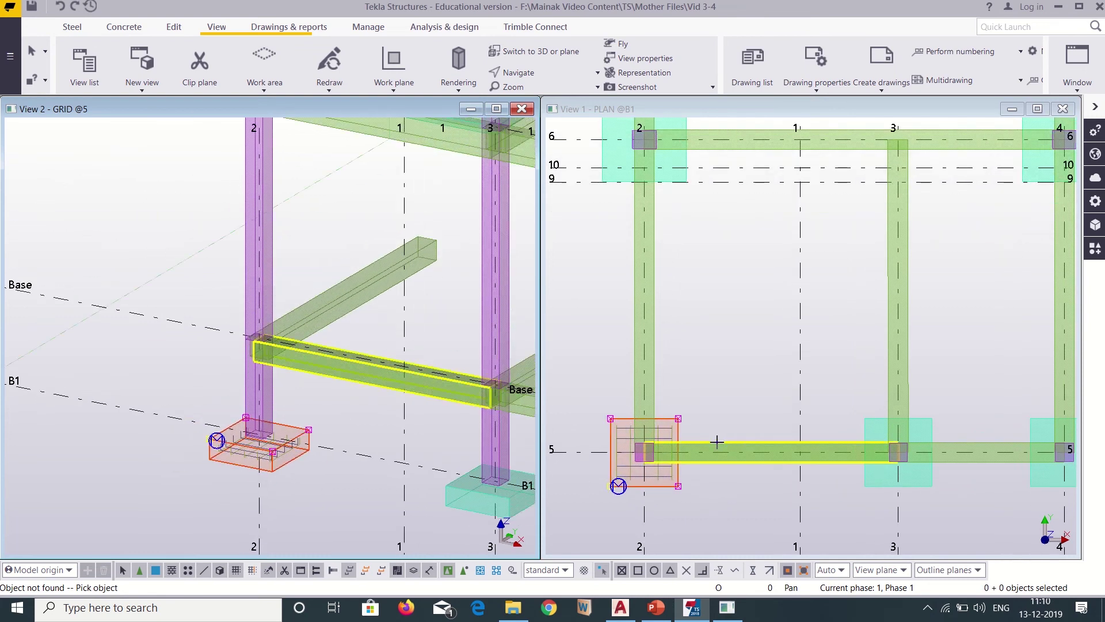
{"action": "right_click", "coordinate": [719, 320]}
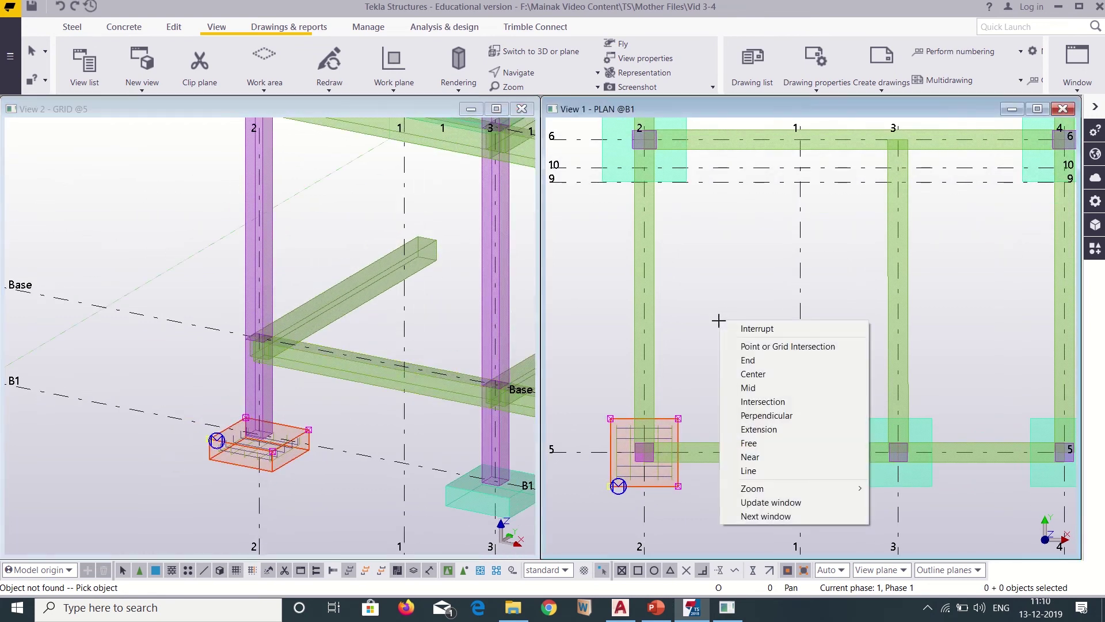
{"action": "left_click", "coordinate": [748, 329]}
{"action": "scroll", "coordinate": [658, 495], "scroll_direction": "up", "scroll_amount": 1}
{"action": "left_click", "coordinate": [684, 465]}
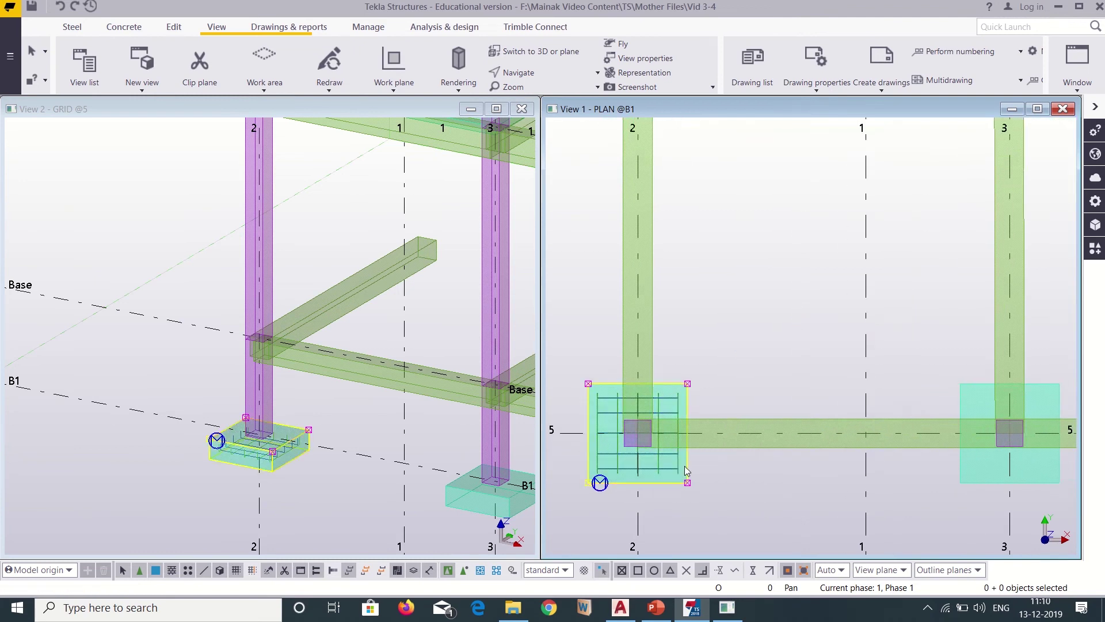
Open the properties of the selected reinforcement component to check it, and close them again
{"action": "scroll", "coordinate": [684, 465], "scroll_direction": "up", "scroll_amount": 1}
{"action": "left_click", "coordinate": [1095, 209]}
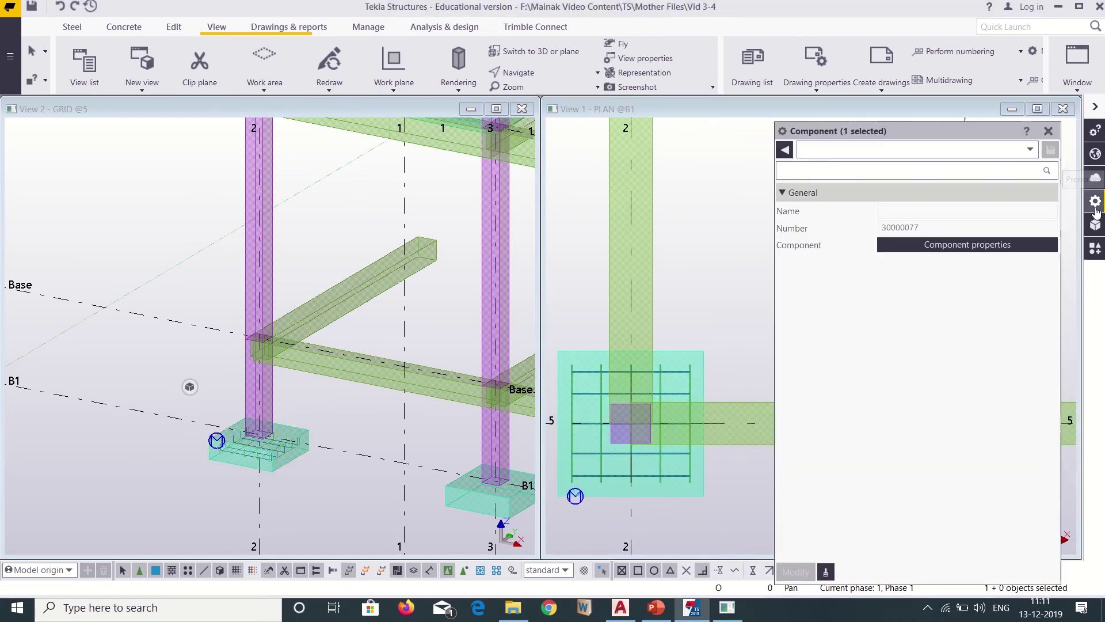
{"action": "left_click", "coordinate": [641, 453]}
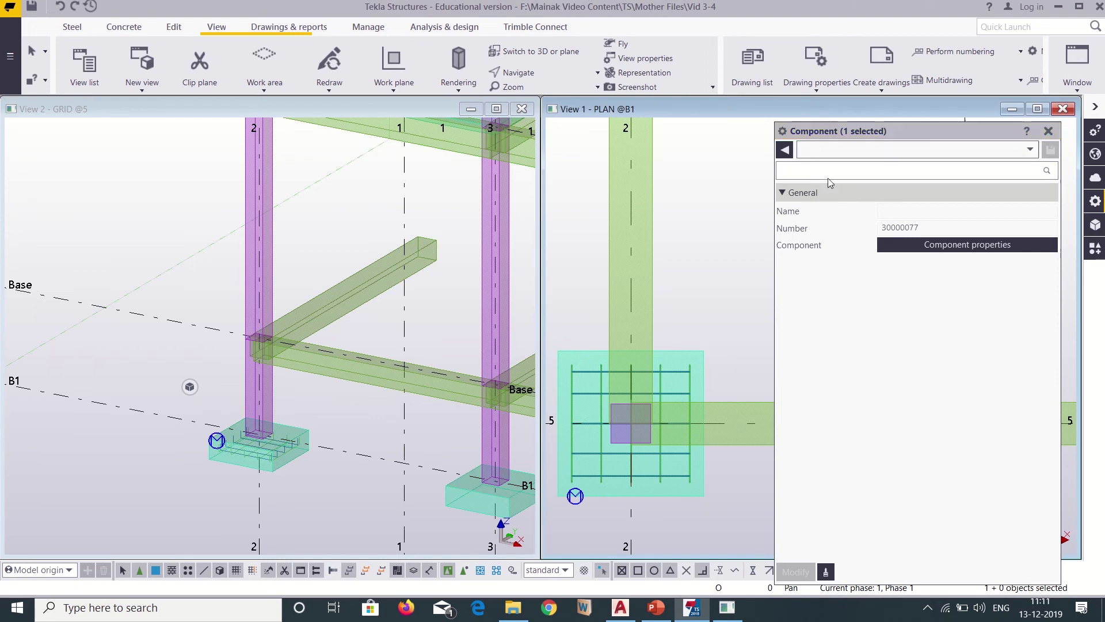
{"action": "scroll", "coordinate": [637, 461], "scroll_direction": "down", "scroll_amount": 3}
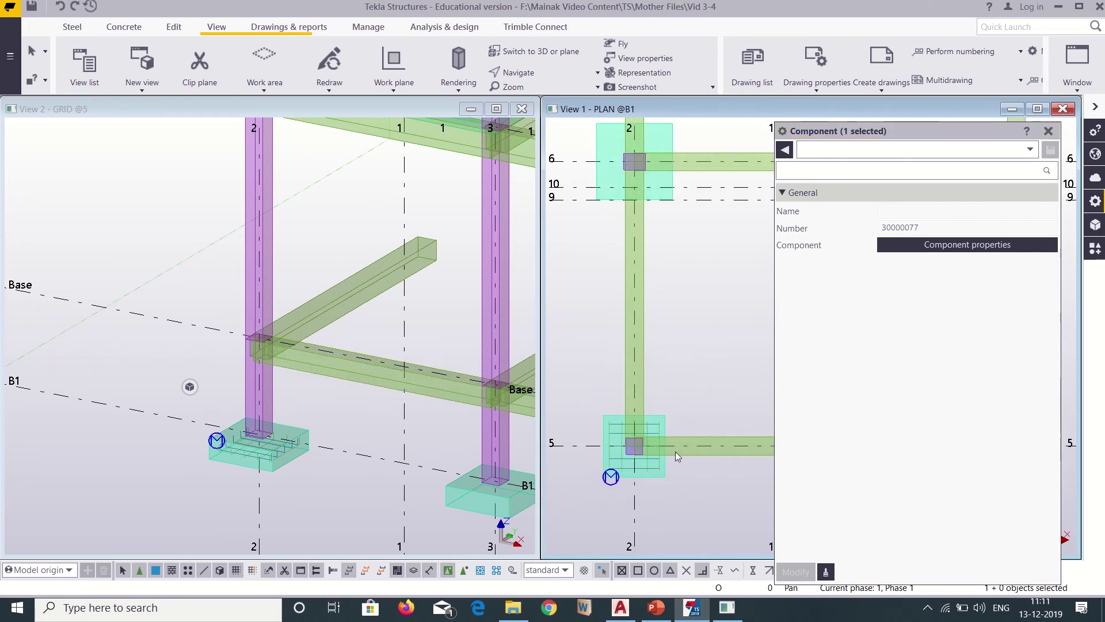
{"action": "left_click", "coordinate": [1049, 131]}
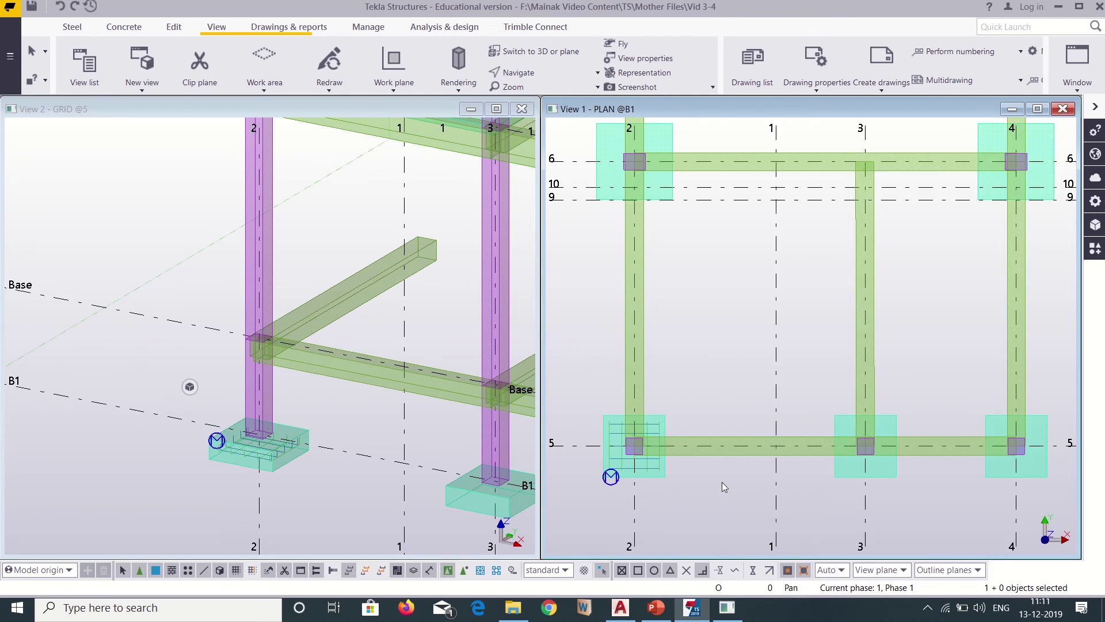
Start the Copy command for the selected footing reinforcement and frame the footings along grid 5 in the plan view
{"action": "scroll", "coordinate": [619, 477], "scroll_direction": "up", "scroll_amount": 2}
{"action": "scroll", "coordinate": [652, 473], "scroll_direction": "down", "scroll_amount": 1}
{"action": "scroll", "coordinate": [651, 472], "scroll_direction": "down", "scroll_amount": 1}
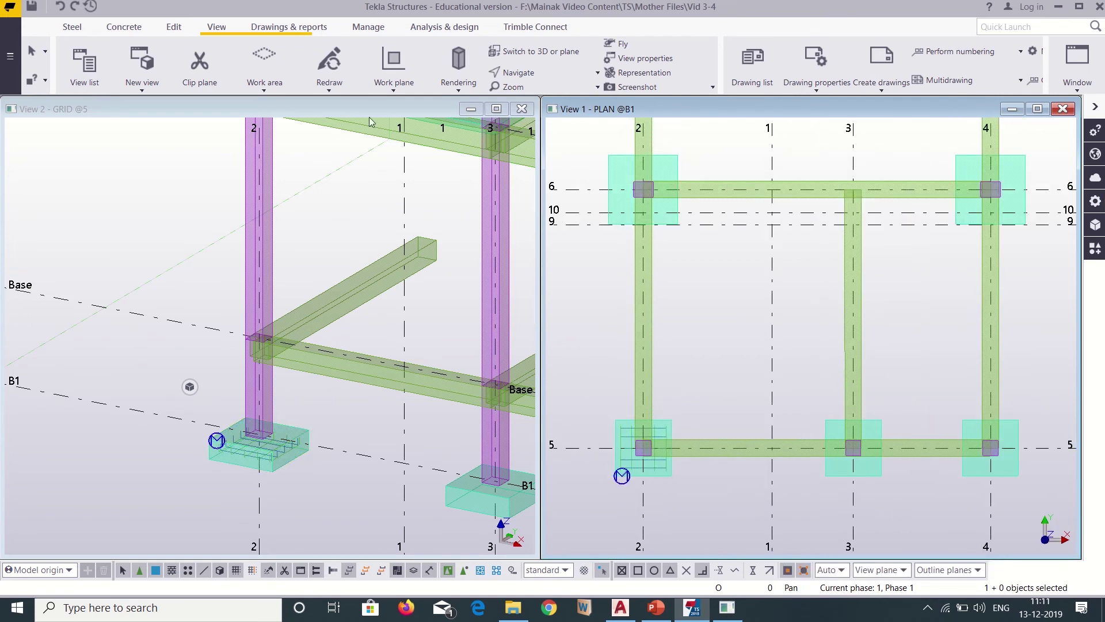
{"action": "left_click", "coordinate": [183, 26]}
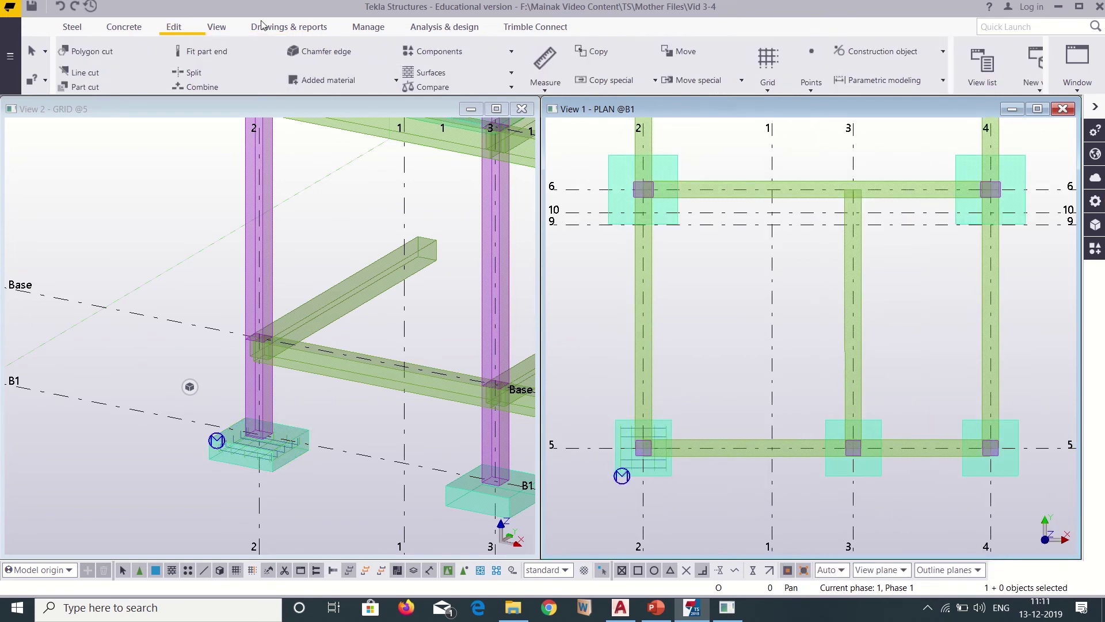
{"action": "left_click", "coordinate": [607, 58]}
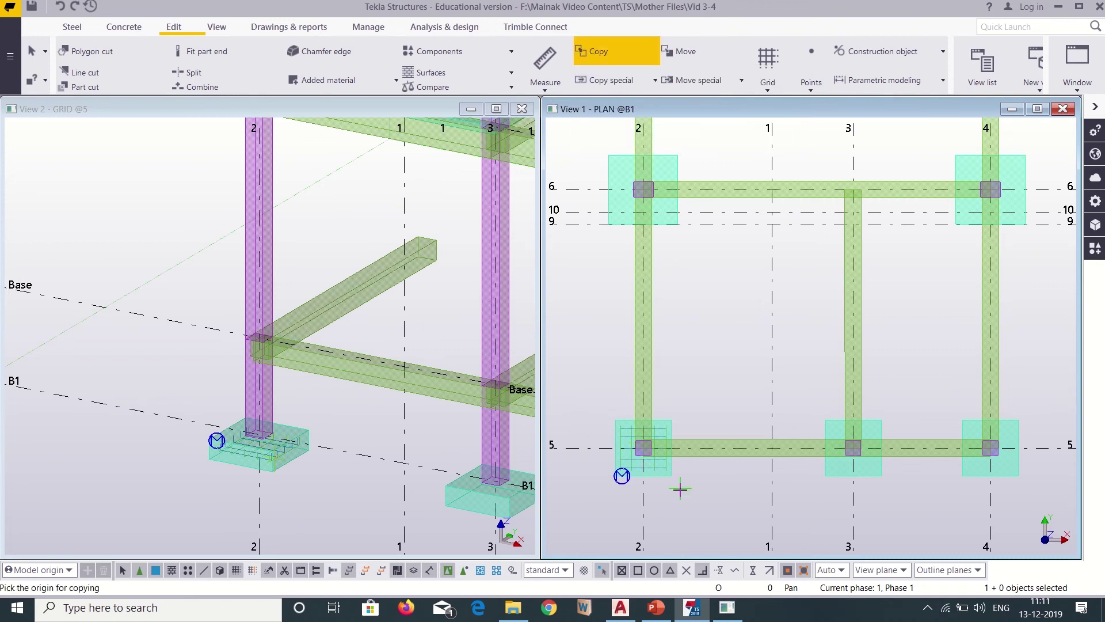
{"action": "scroll", "coordinate": [676, 480], "scroll_direction": "up", "scroll_amount": 2}
{"action": "scroll", "coordinate": [678, 485], "scroll_direction": "down", "scroll_amount": 2}
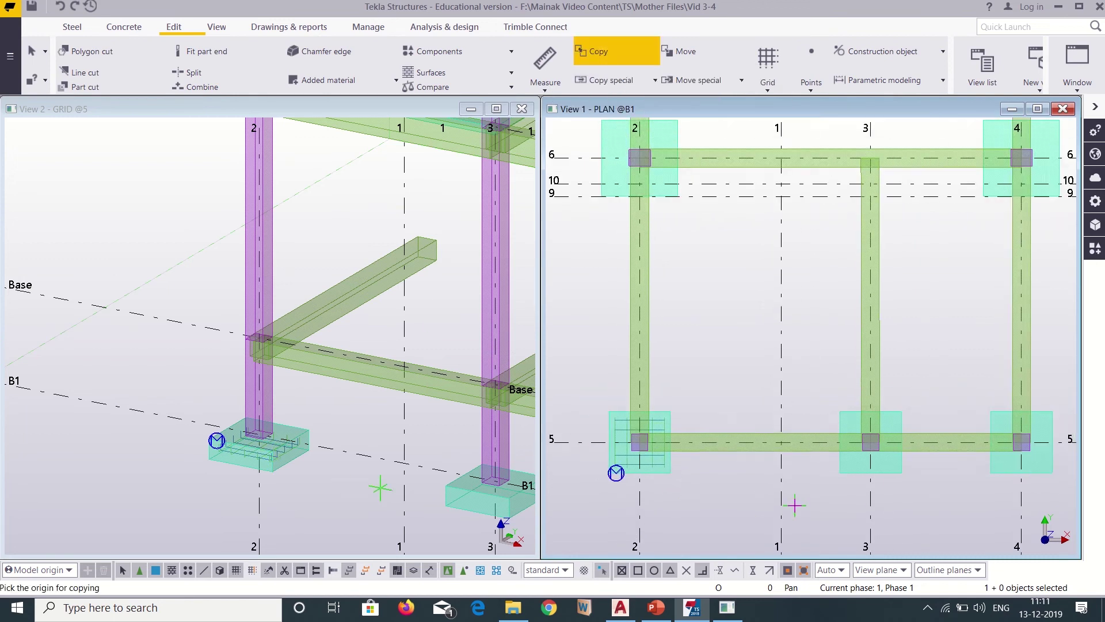
{"action": "middle_click_drag", "start_coordinate": [795, 505], "coordinate": [748, 524]}
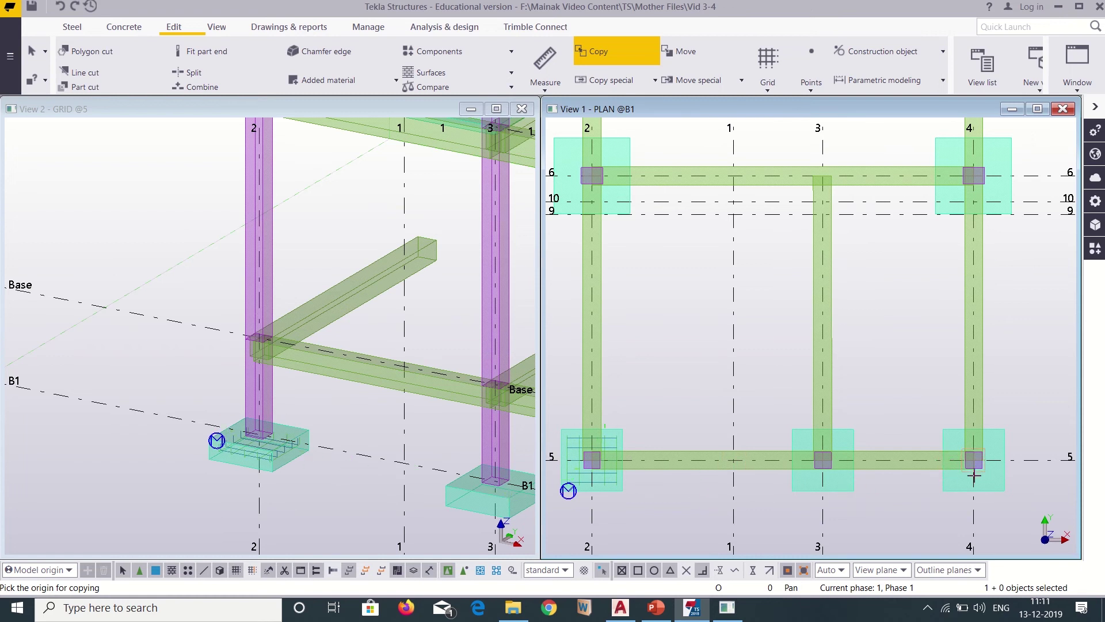
Switch to AutoCAD and check the footing types along the lowest grid line of the foundation layout
{"action": "left_click", "coordinate": [620, 607]}
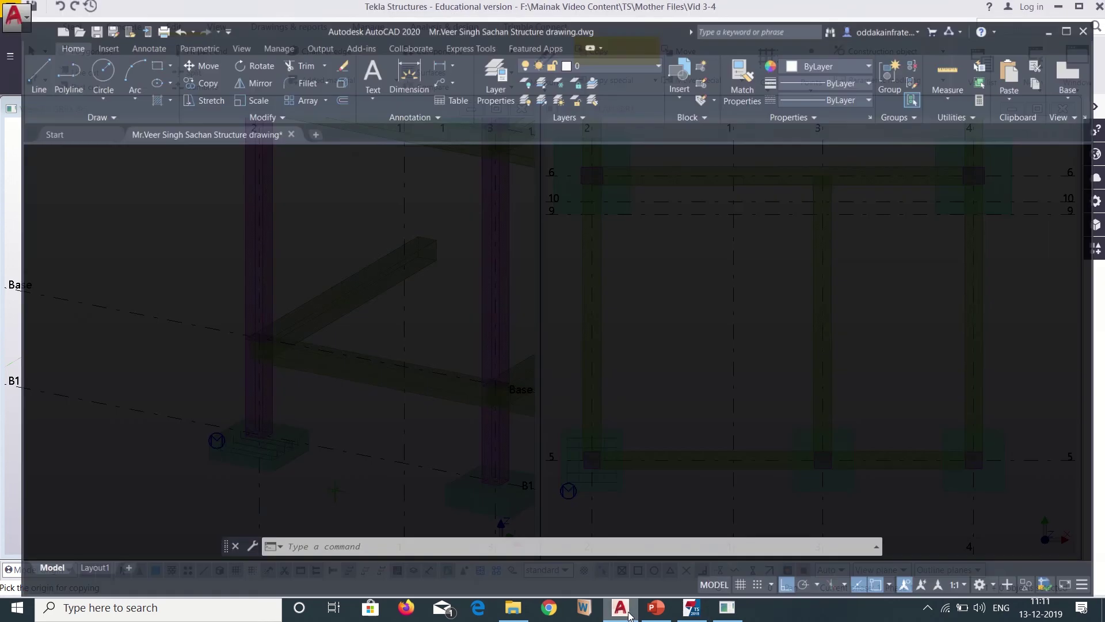
{"action": "scroll", "coordinate": [247, 285], "scroll_direction": "down", "scroll_amount": 5}
{"action": "middle_click_drag", "start_coordinate": [30, 177], "coordinate": [143, 335]}
{"action": "scroll", "coordinate": [158, 325], "scroll_direction": "up", "scroll_amount": 3}
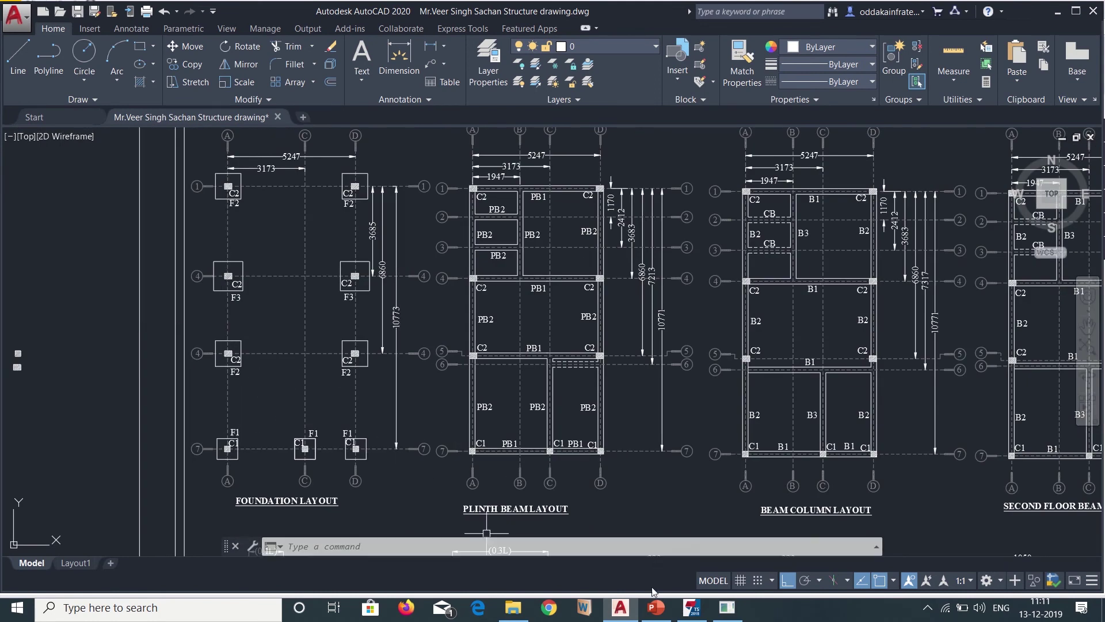
Switch back to Tekla Structures and copy the reinforcement from the grid 2 footing's corner to the grid 3 and 4 footings on grid 5
{"action": "left_click", "coordinate": [691, 607]}
{"action": "scroll", "coordinate": [620, 491], "scroll_direction": "up", "scroll_amount": 2}
{"action": "scroll", "coordinate": [646, 499], "scroll_direction": "down", "scroll_amount": 1}
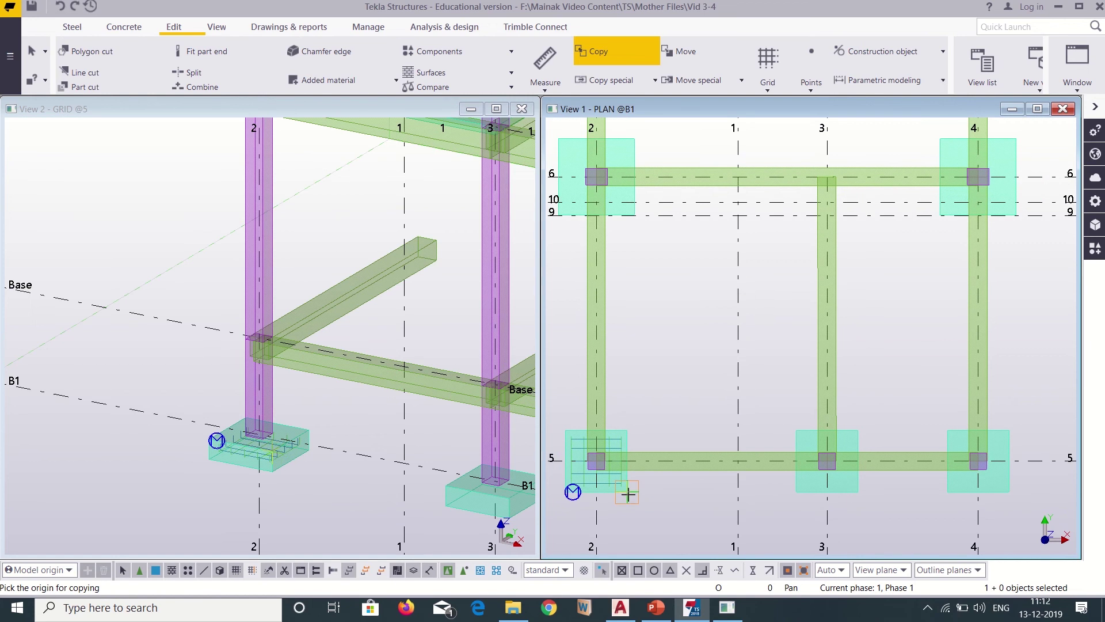
{"action": "left_click", "coordinate": [628, 494]}
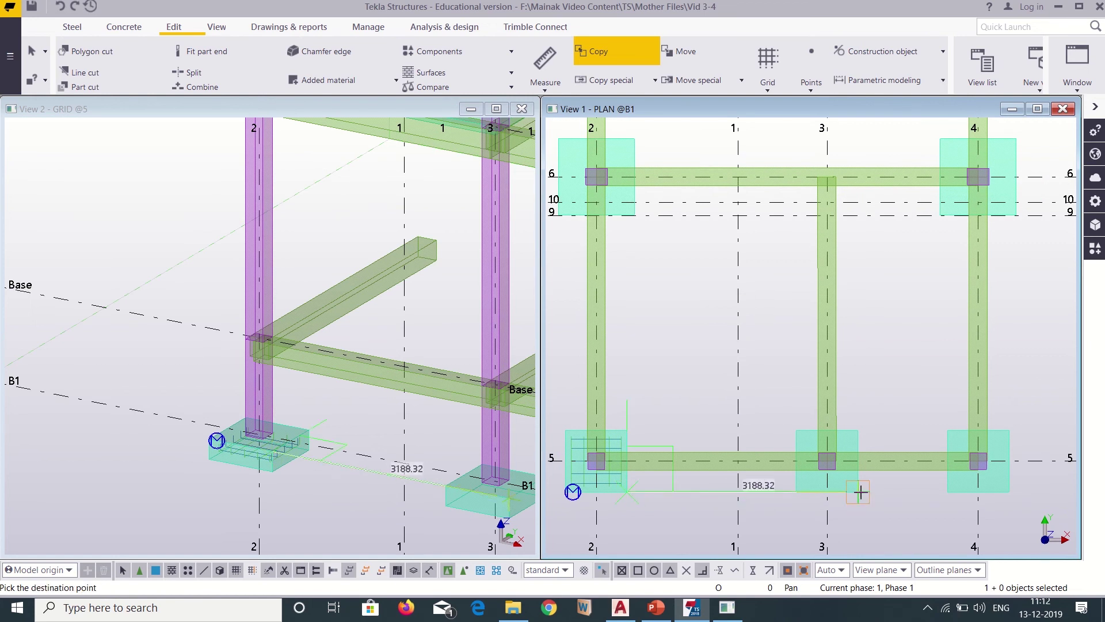
{"action": "left_click", "coordinate": [1009, 492]}
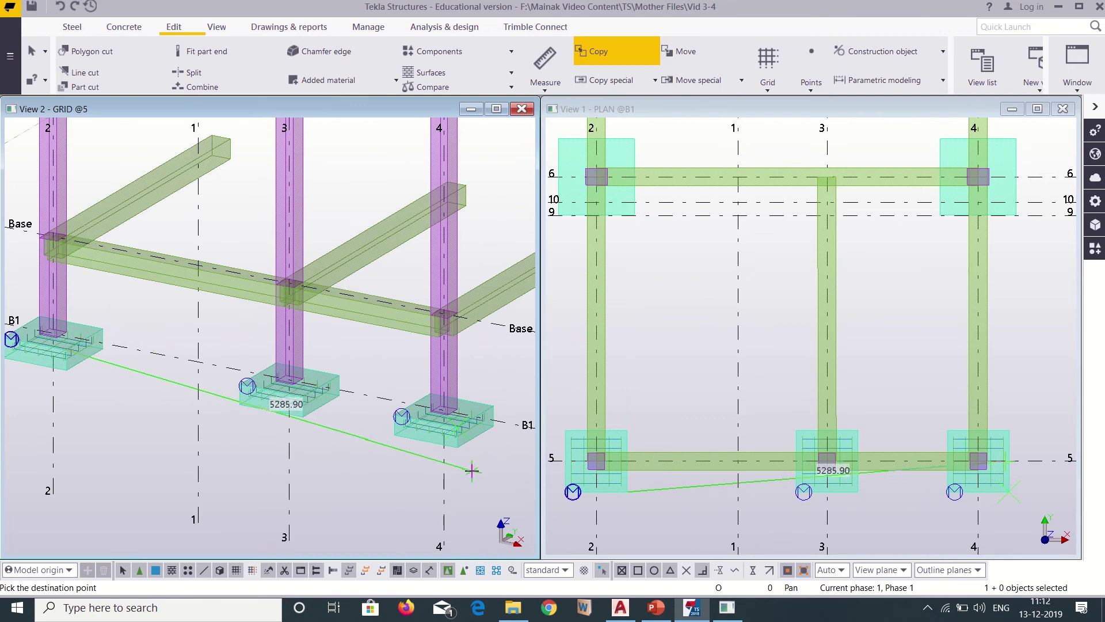
{"action": "middle_click_drag", "start_coordinate": [458, 473], "coordinate": [434, 495]}
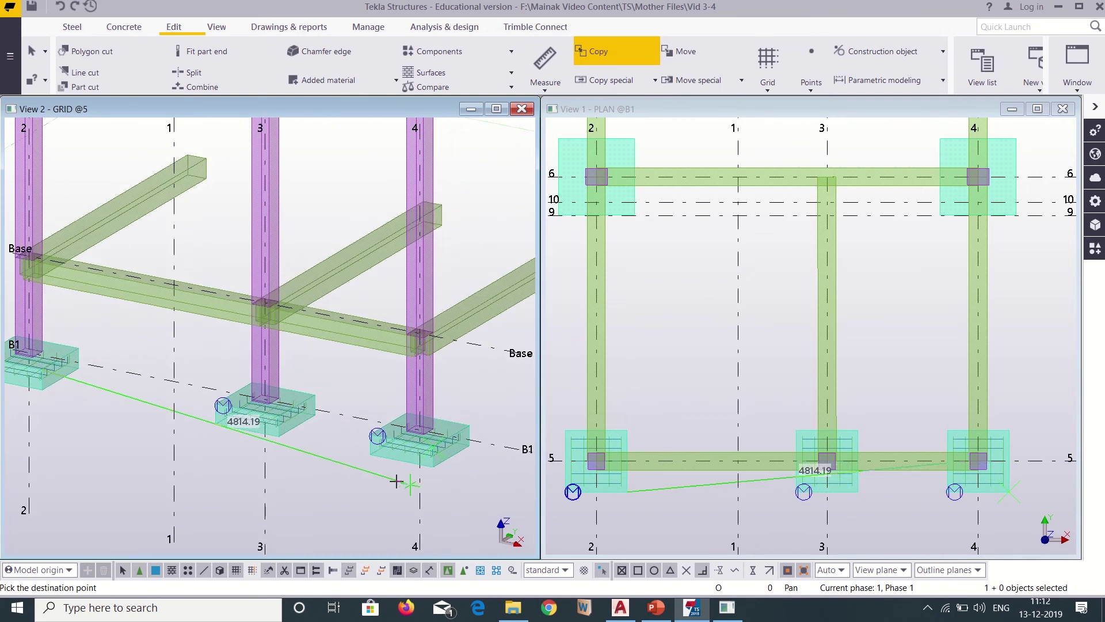
{"action": "right_click", "coordinate": [343, 467]}
{"action": "left_click", "coordinate": [407, 271]}
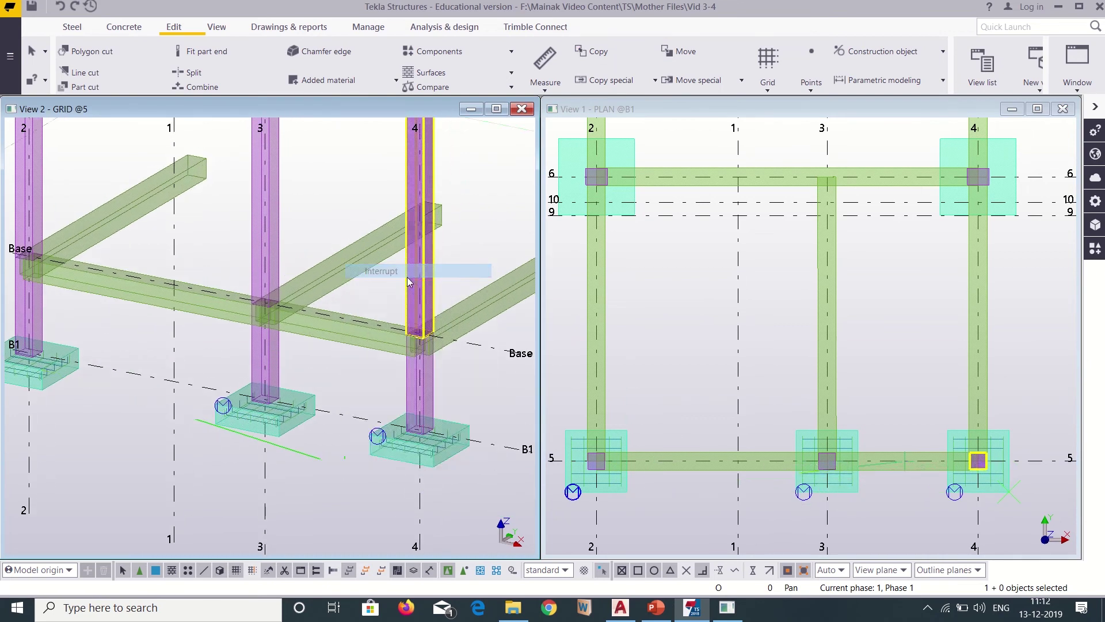
Inspect the copied bars in the footings at grids 3 and 4 in the 3D view
{"action": "scroll", "coordinate": [439, 437], "scroll_direction": "up", "scroll_amount": 5}
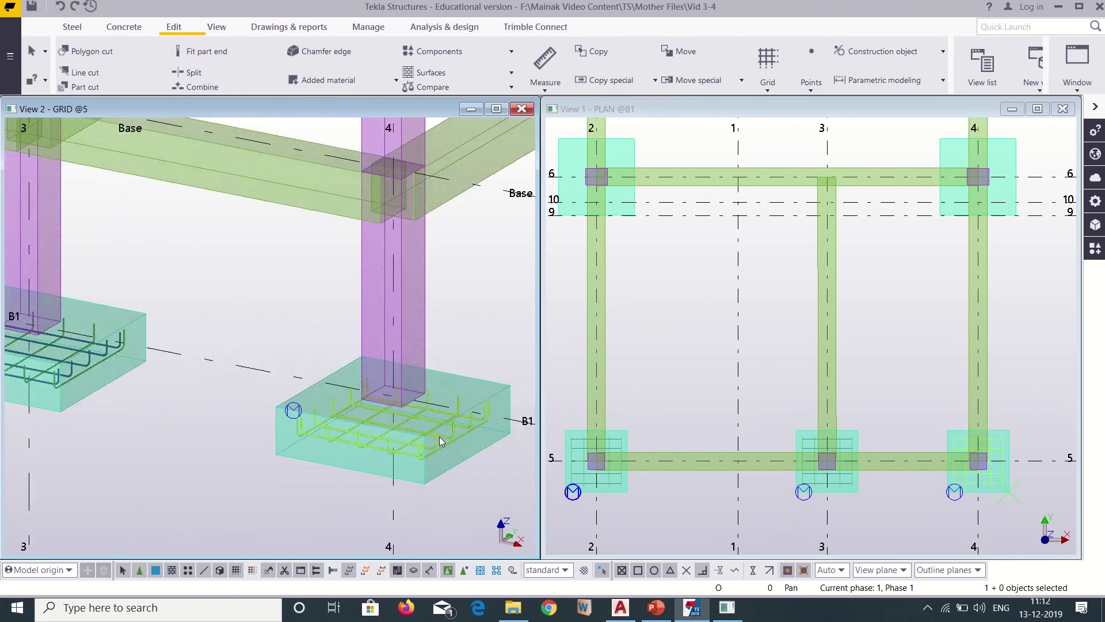
{"action": "scroll", "coordinate": [440, 436], "scroll_direction": "down", "scroll_amount": 6}
{"action": "scroll", "coordinate": [360, 471], "scroll_direction": "down", "scroll_amount": 5}
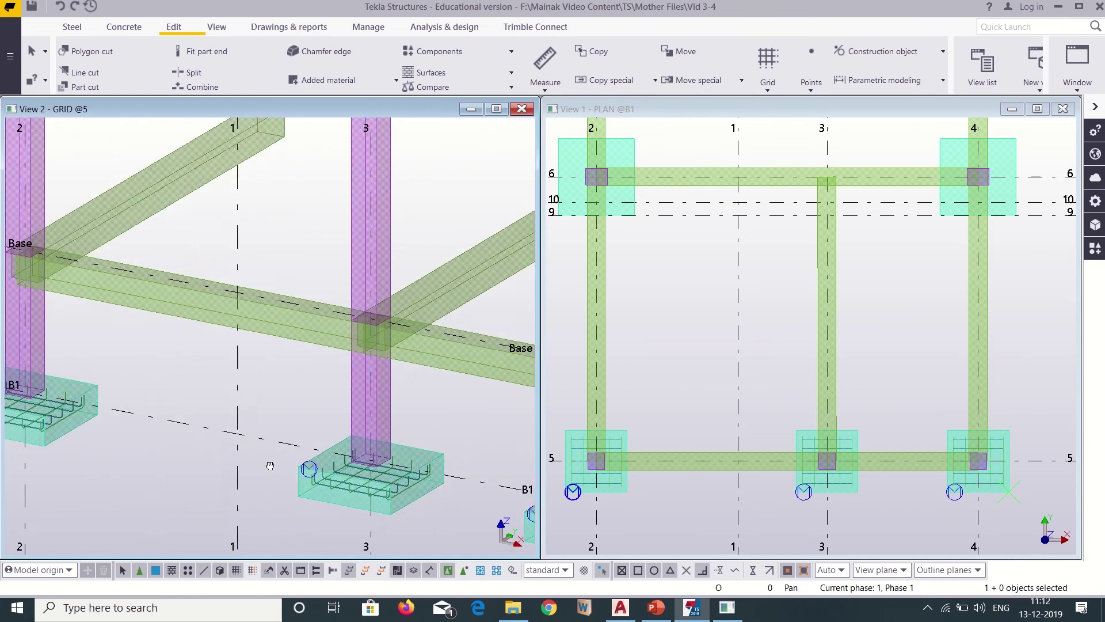
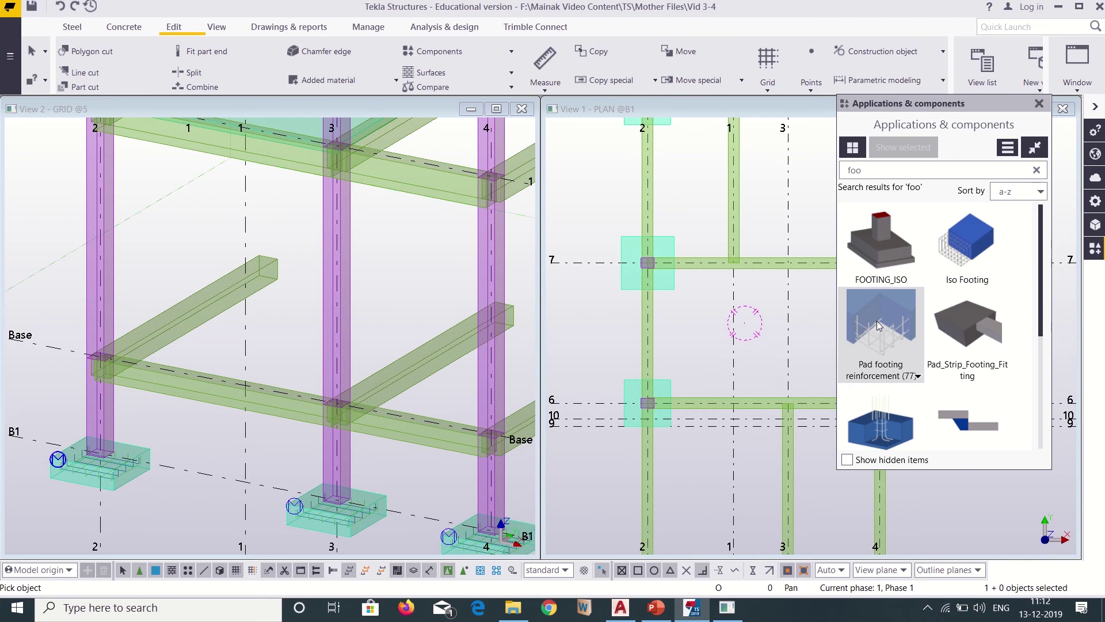
Open the Pad footing reinforcement (77) settings and review the primary and secondary bar values
{"action": "double_click", "coordinate": [876, 323]}
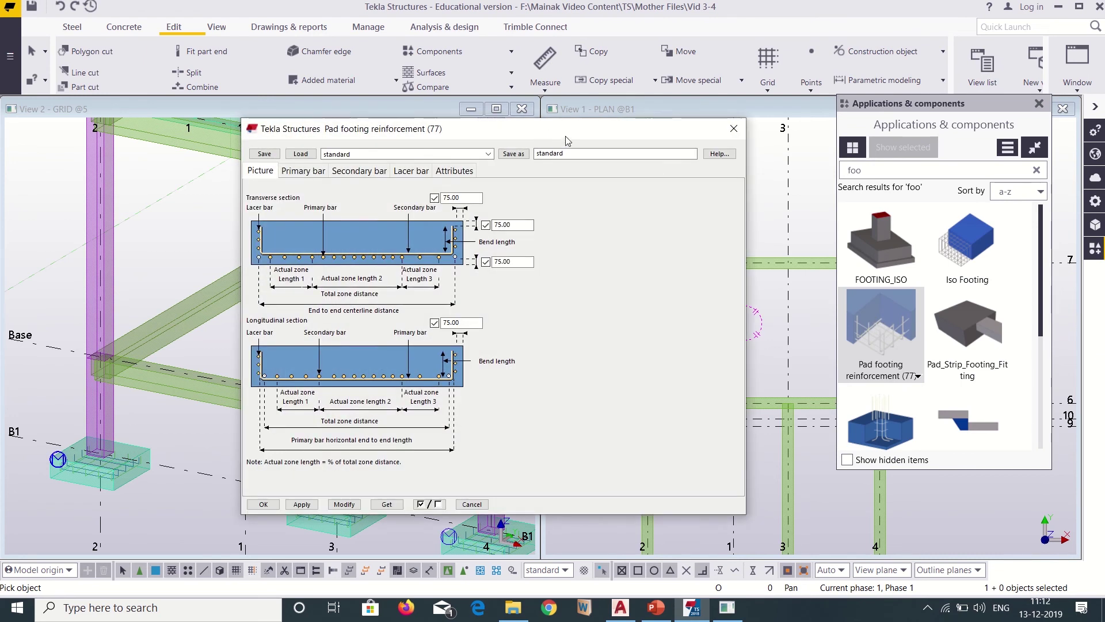
{"action": "left_click_drag", "start_coordinate": [567, 137], "coordinate": [347, 118]}
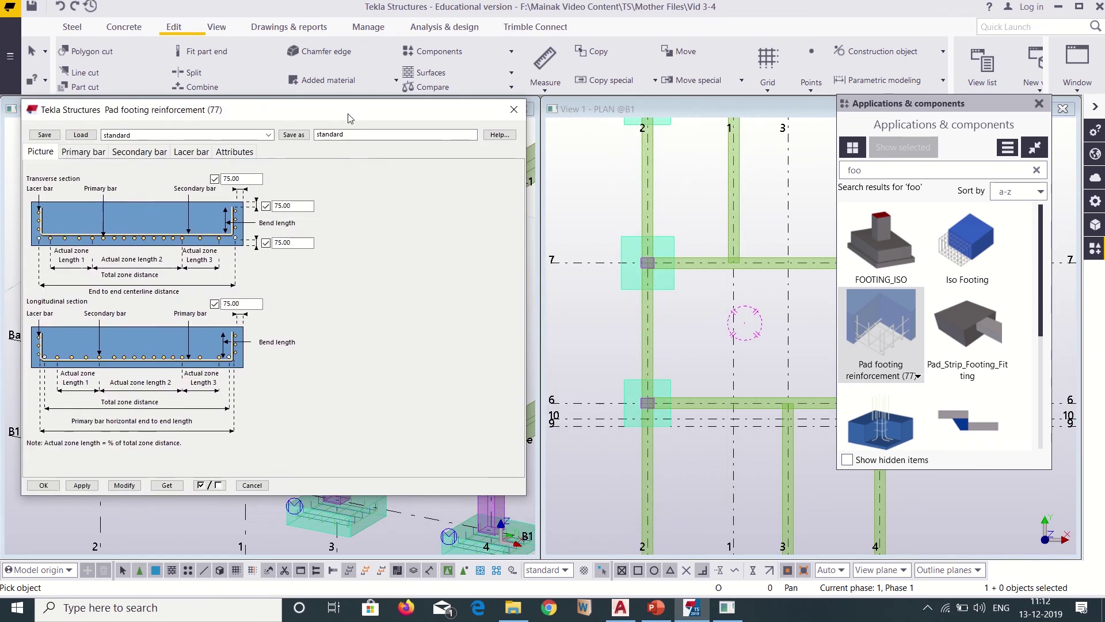
{"action": "left_click", "coordinate": [83, 152]}
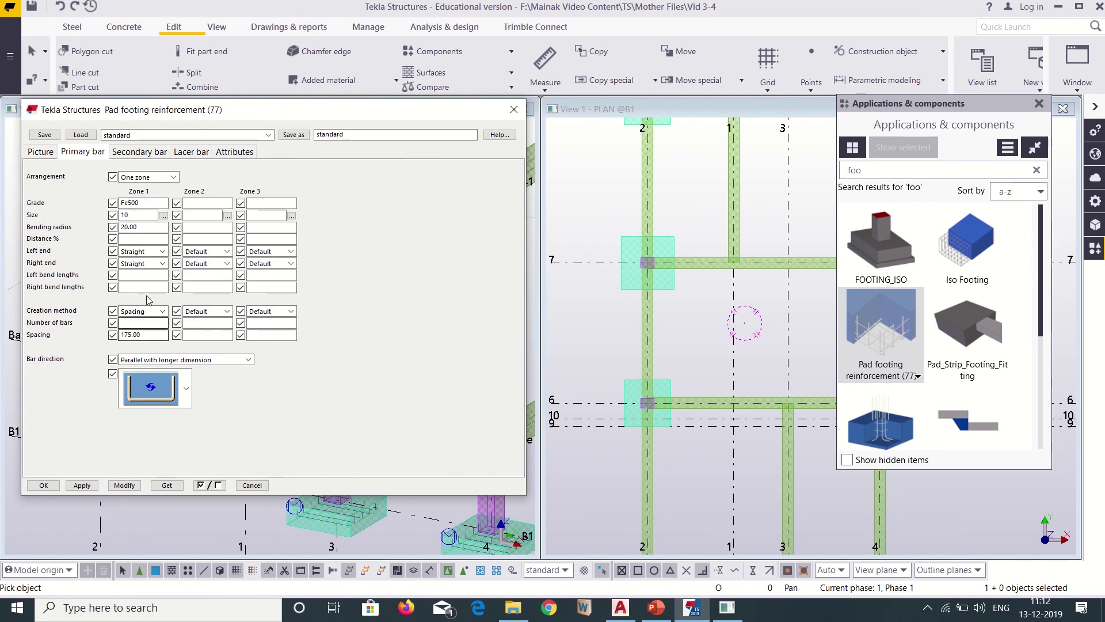
{"action": "left_click", "coordinate": [141, 151]}
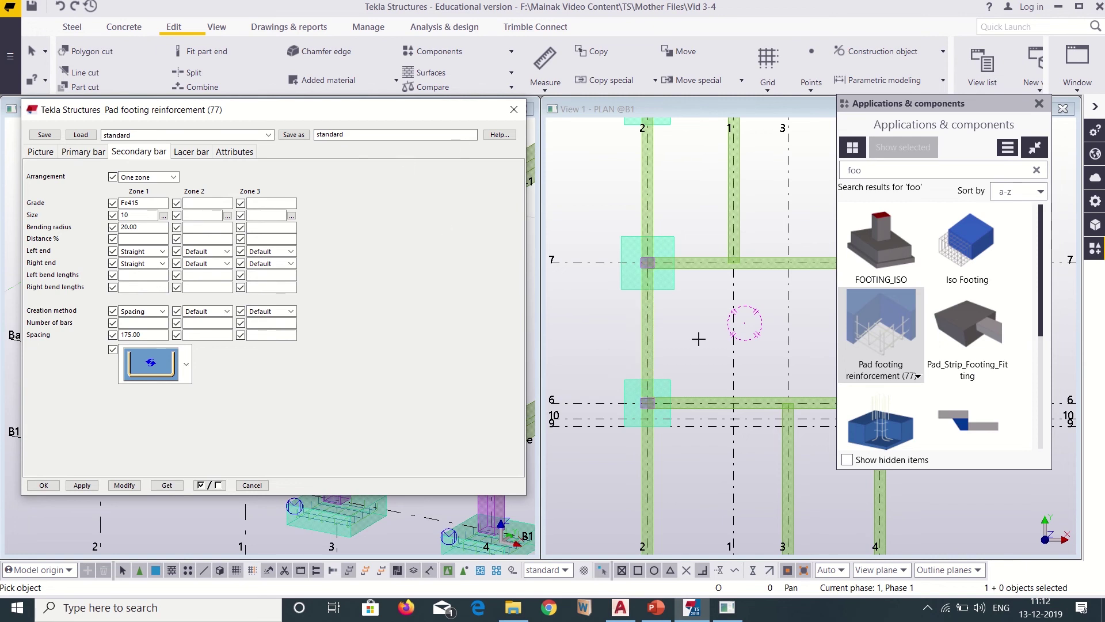
Insert the pad footing reinforcement into the footing at grids 2 and 6 in the plan view
{"action": "scroll", "coordinate": [670, 386], "scroll_direction": "up", "scroll_amount": 3}
{"action": "left_click", "coordinate": [664, 367]}
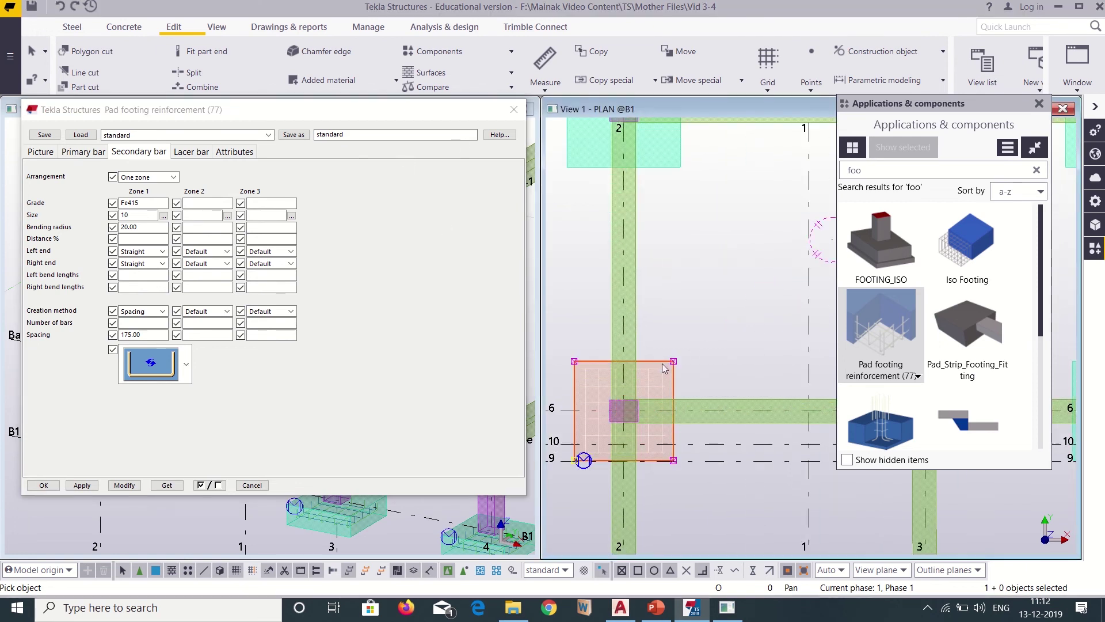
{"action": "scroll", "coordinate": [663, 361], "scroll_direction": "down", "scroll_amount": 2}
Insert the pad footing reinforcement into the footing at grids 4 and 6 in the plan view
{"action": "middle_click_drag", "start_coordinate": [719, 348], "coordinate": [532, 369]}
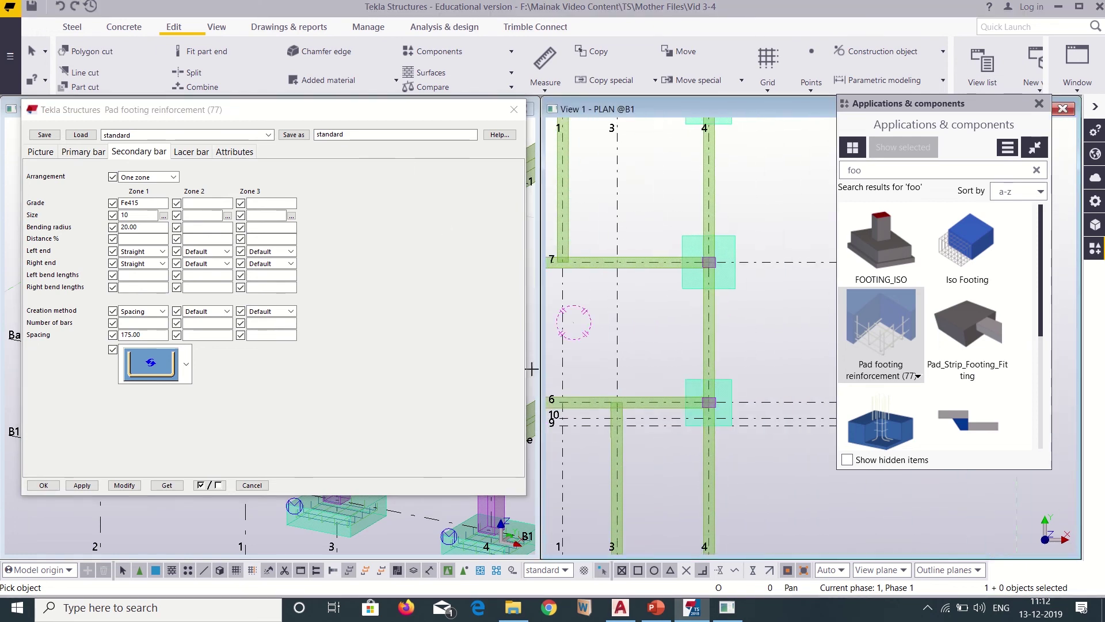
{"action": "scroll", "coordinate": [616, 338], "scroll_direction": "down", "scroll_amount": 1}
{"action": "middle_click_drag", "start_coordinate": [623, 335], "coordinate": [685, 381]}
{"action": "scroll", "coordinate": [739, 424], "scroll_direction": "up", "scroll_amount": 2}
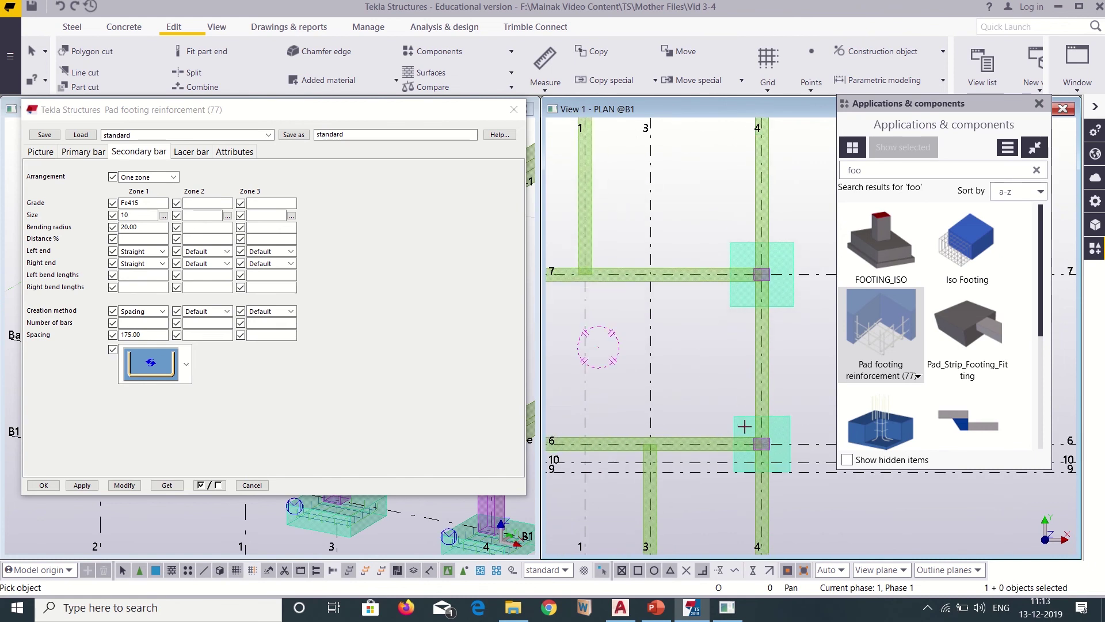
{"action": "left_click", "coordinate": [743, 419]}
{"action": "scroll", "coordinate": [696, 350], "scroll_direction": "down", "scroll_amount": 2}
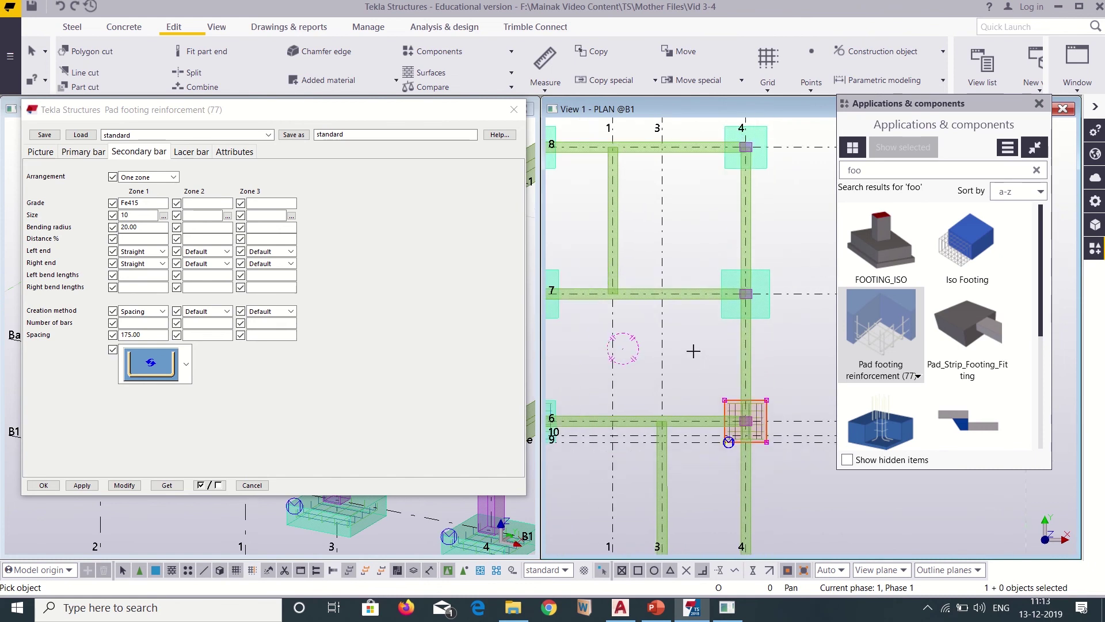
Insert the pad footing reinforcement into the footing at grids 2 and 8 in the plan view
{"action": "middle_click_drag", "start_coordinate": [694, 351], "coordinate": [762, 513]}
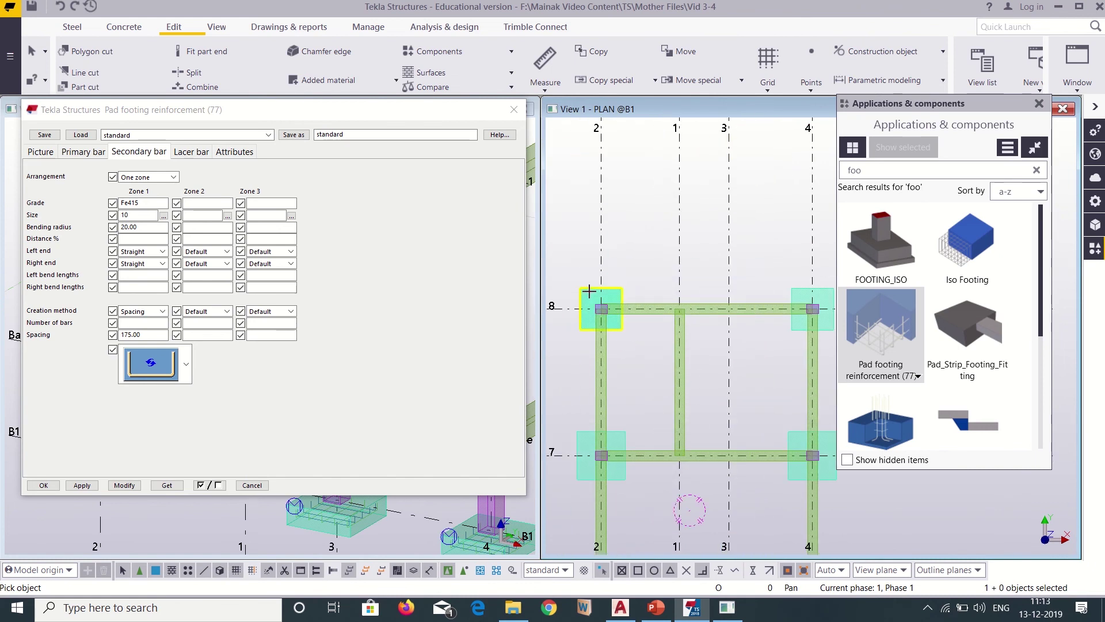
{"action": "scroll", "coordinate": [588, 292], "scroll_direction": "up", "scroll_amount": 2}
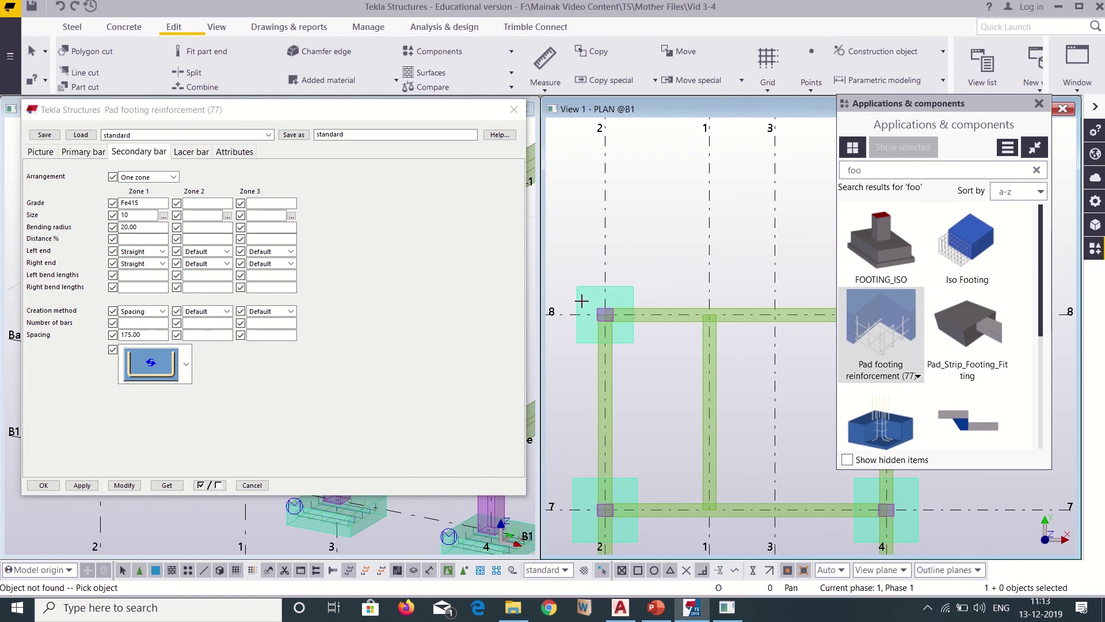
{"action": "scroll", "coordinate": [582, 300], "scroll_direction": "down", "scroll_amount": 1}
{"action": "left_click", "coordinate": [583, 299]}
Insert the pad footing reinforcement into the footing at grids 4 and 8 in the plan view
{"action": "middle_click_drag", "start_coordinate": [684, 297], "coordinate": [550, 337]}
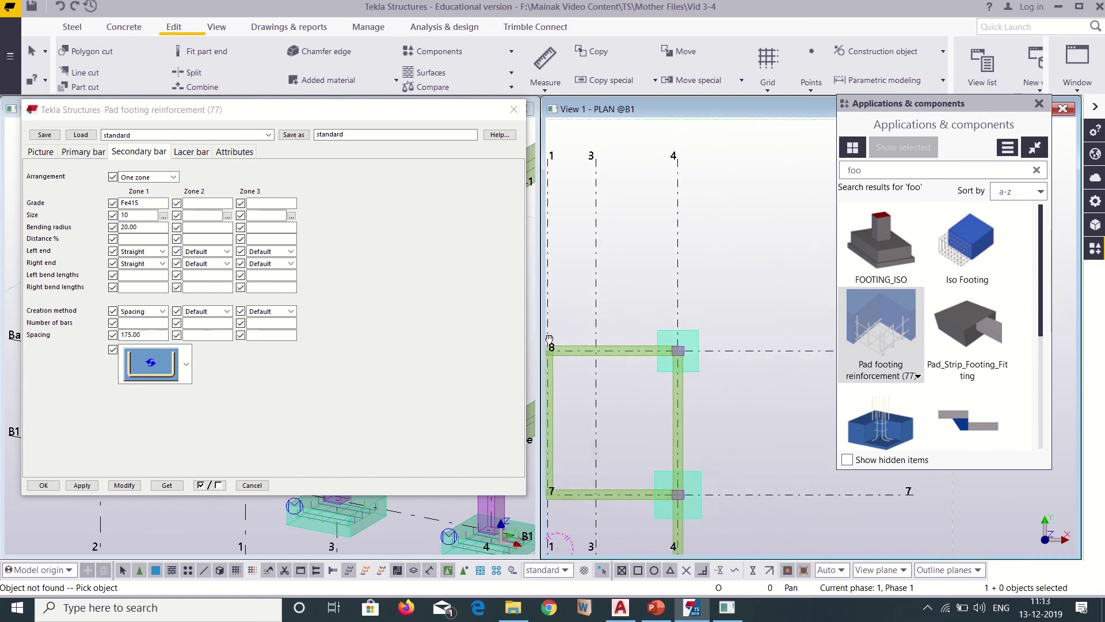
{"action": "scroll", "coordinate": [555, 336], "scroll_direction": "up", "scroll_amount": 1}
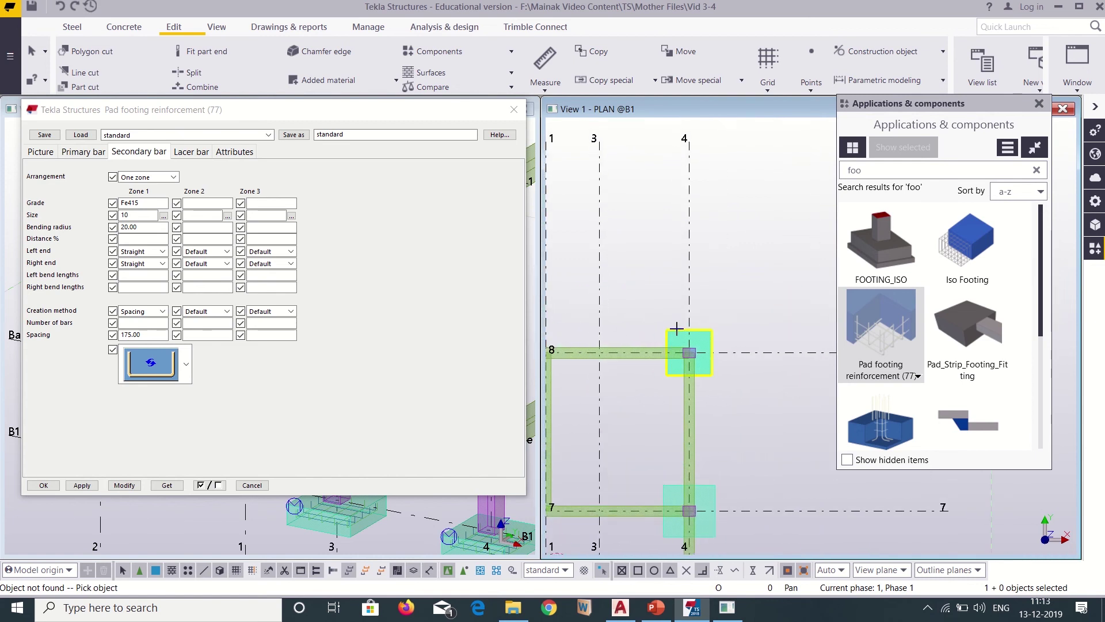
{"action": "left_click", "coordinate": [676, 328]}
{"action": "scroll", "coordinate": [674, 332], "scroll_direction": "down", "scroll_amount": 2}
{"action": "middle_click_drag", "start_coordinate": [626, 386], "coordinate": [738, 366]}
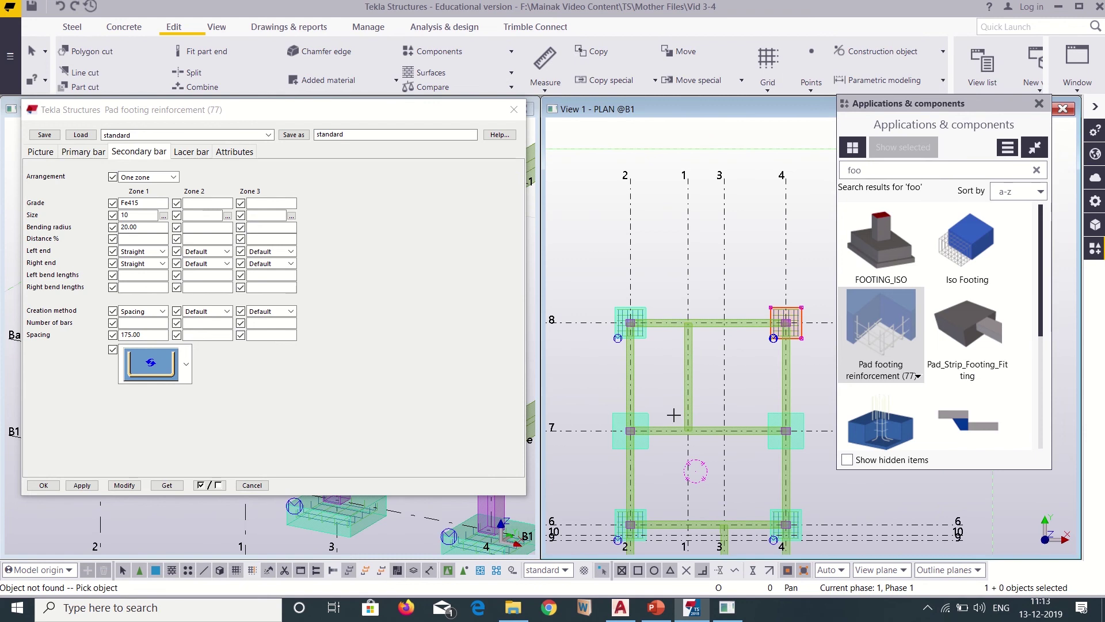
{"action": "middle_click_drag", "start_coordinate": [673, 414], "coordinate": [669, 365]}
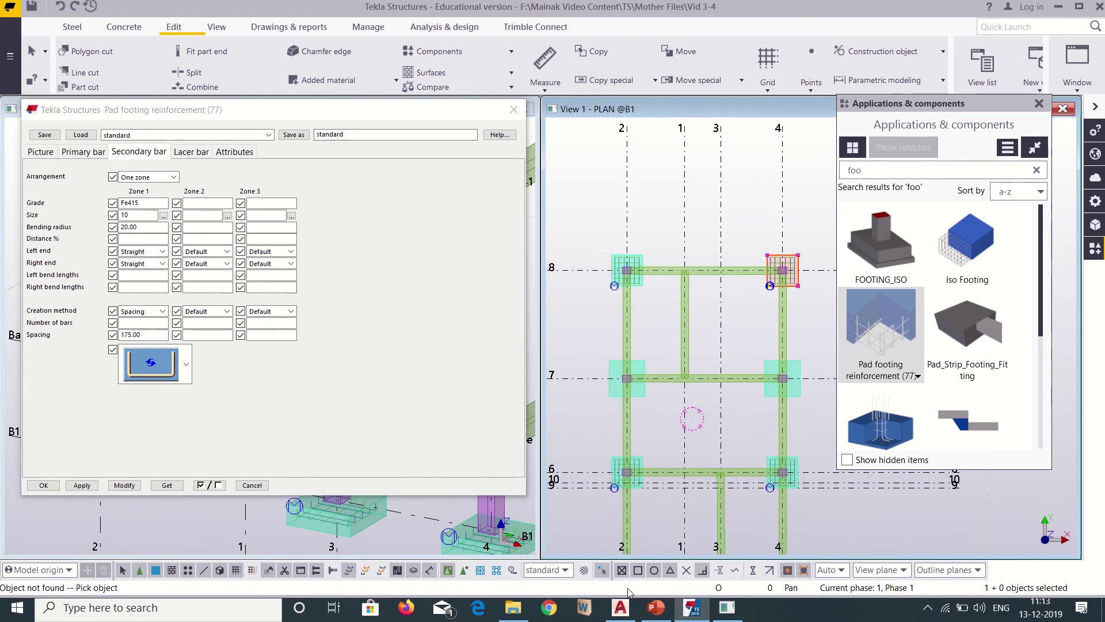
Switch to the structure drawing in AutoCAD and examine the foundation layout and the footing schedule's reinforcement columns
{"action": "left_click", "coordinate": [621, 610]}
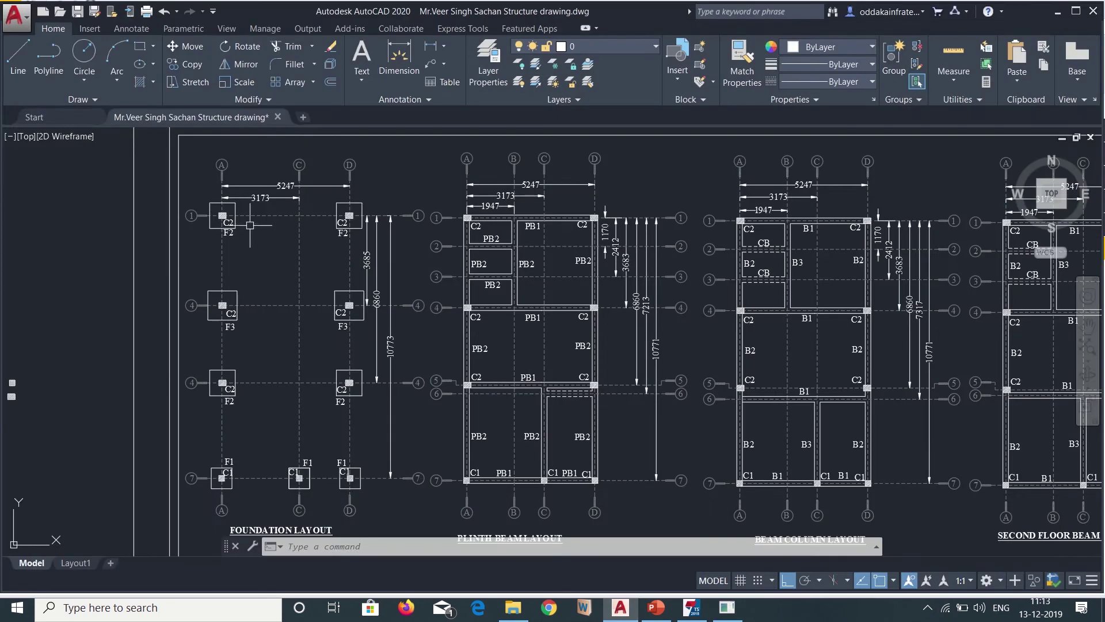
{"action": "scroll", "coordinate": [236, 291], "scroll_direction": "up", "scroll_amount": 6}
{"action": "scroll", "coordinate": [237, 298], "scroll_direction": "down", "scroll_amount": 6}
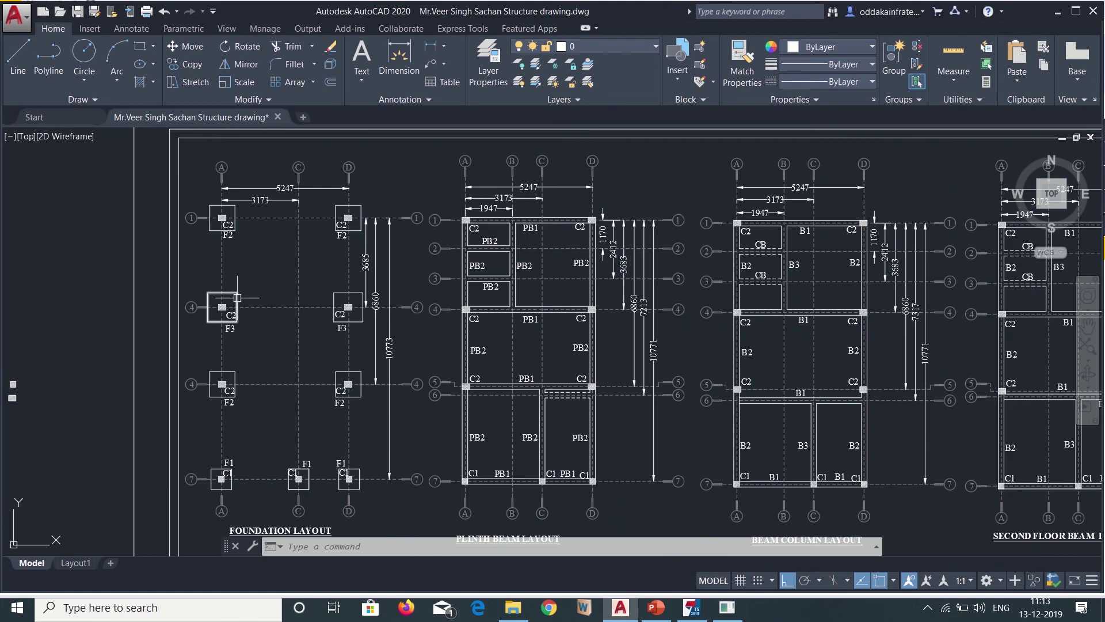
{"action": "scroll", "coordinate": [238, 297], "scroll_direction": "down", "scroll_amount": 4}
{"action": "scroll", "coordinate": [690, 403], "scroll_direction": "up", "scroll_amount": 3}
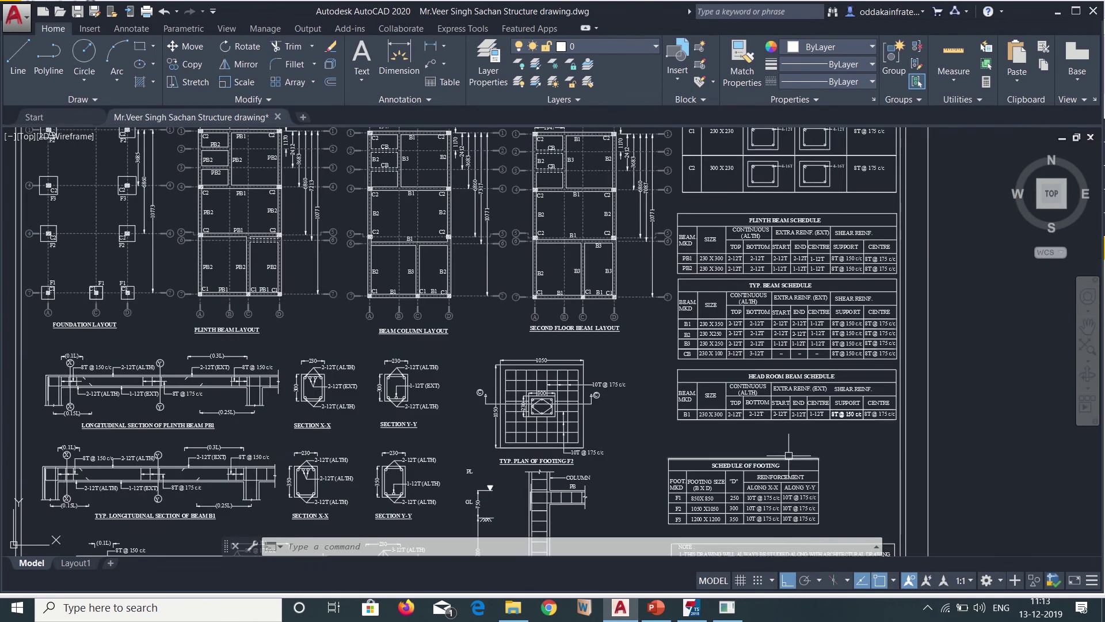
{"action": "middle_click_drag", "start_coordinate": [695, 410], "coordinate": [685, 394]}
{"action": "scroll", "coordinate": [685, 394], "scroll_direction": "up", "scroll_amount": 4}
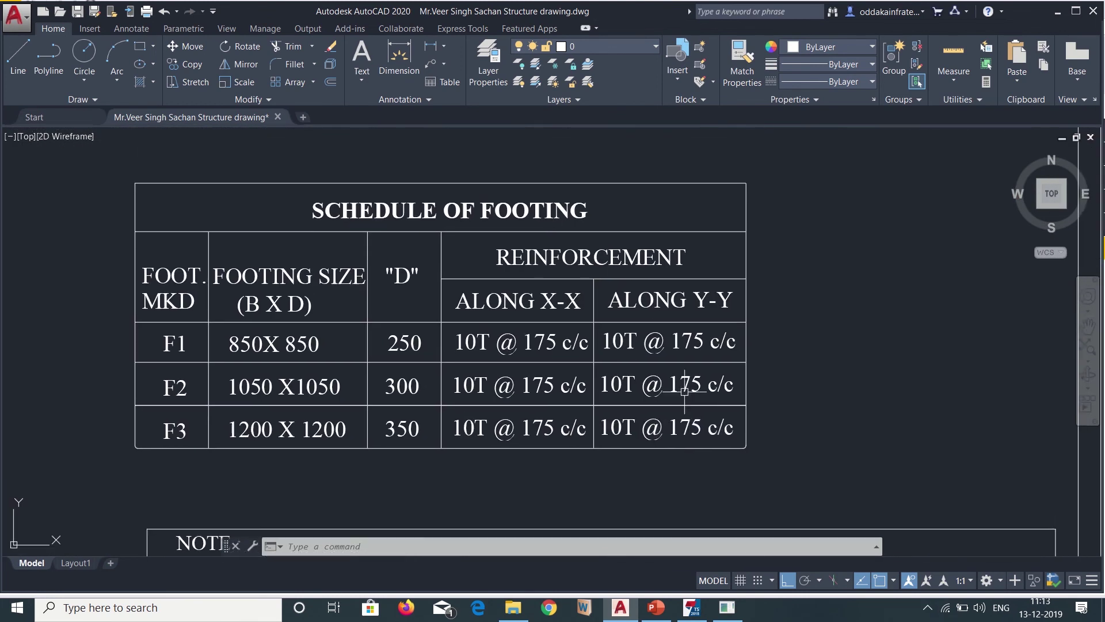
Return to Tekla Structures and insert the pad footing reinforcement into the two footings on grid 7, at grids 2 and 4
{"action": "left_click", "coordinate": [629, 611]}
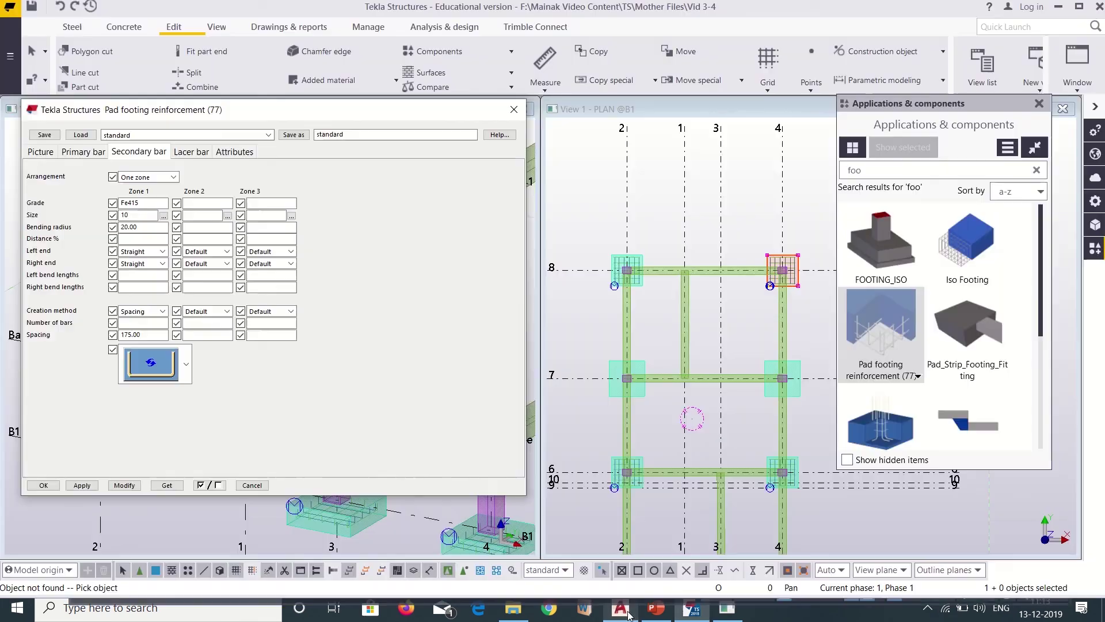
{"action": "scroll", "coordinate": [613, 367], "scroll_direction": "up", "scroll_amount": 2}
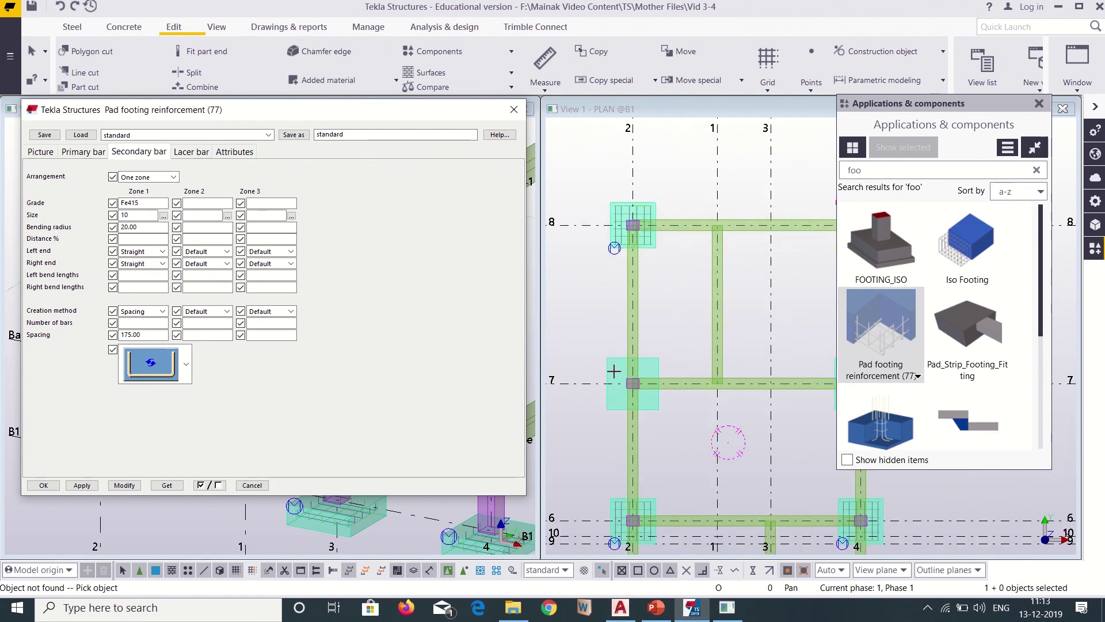
{"action": "left_click", "coordinate": [609, 408]}
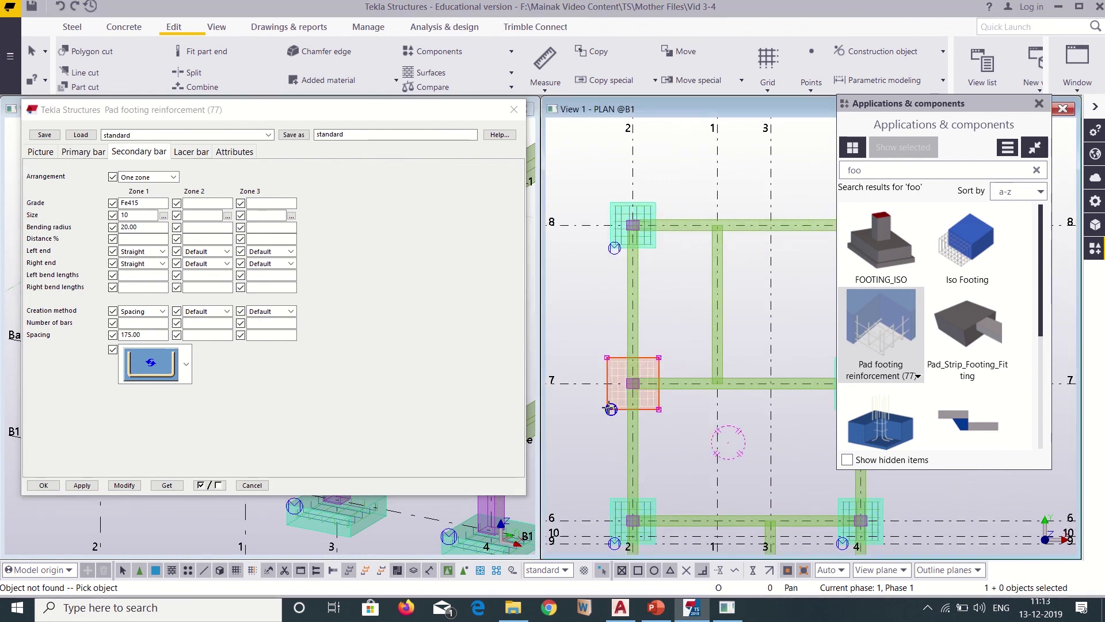
{"action": "scroll", "coordinate": [608, 403], "scroll_direction": "down", "scroll_amount": 2}
{"action": "middle_click_drag", "start_coordinate": [681, 437], "coordinate": [557, 445]}
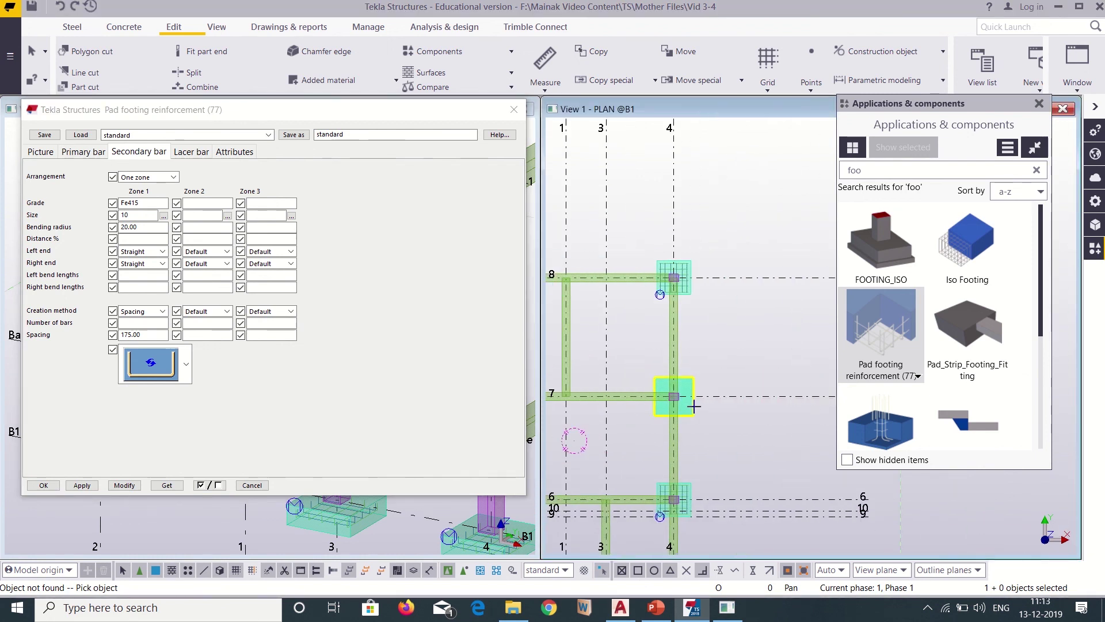
{"action": "left_click", "coordinate": [694, 407]}
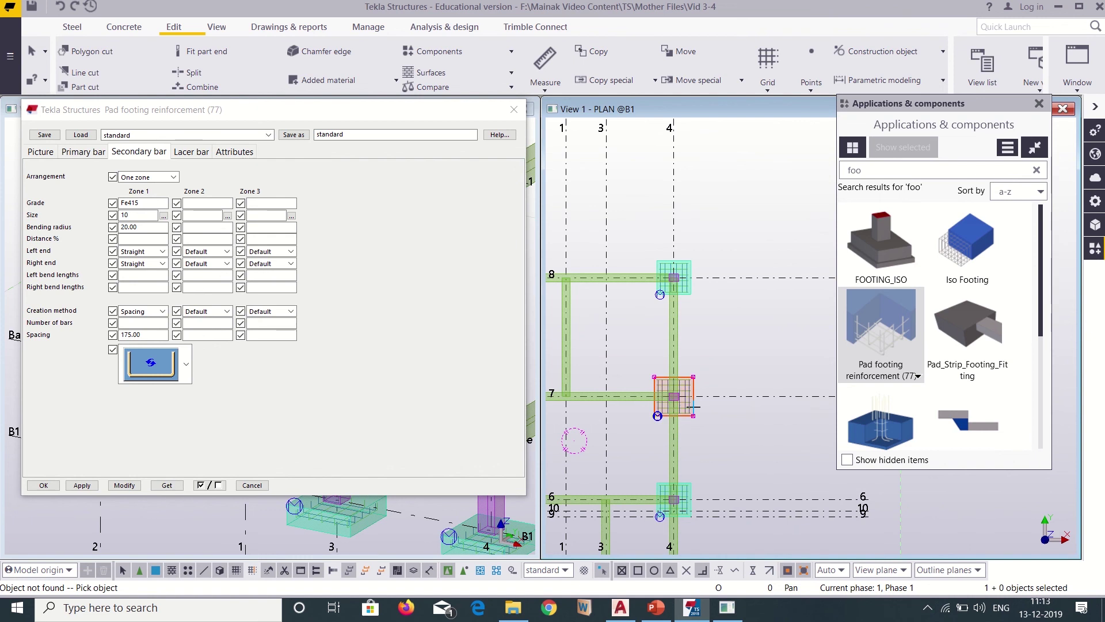
Close the Pad footing reinforcement (77) settings and the component catalog, bringing the whole foundation into the plan view
{"action": "left_click", "coordinate": [518, 110]}
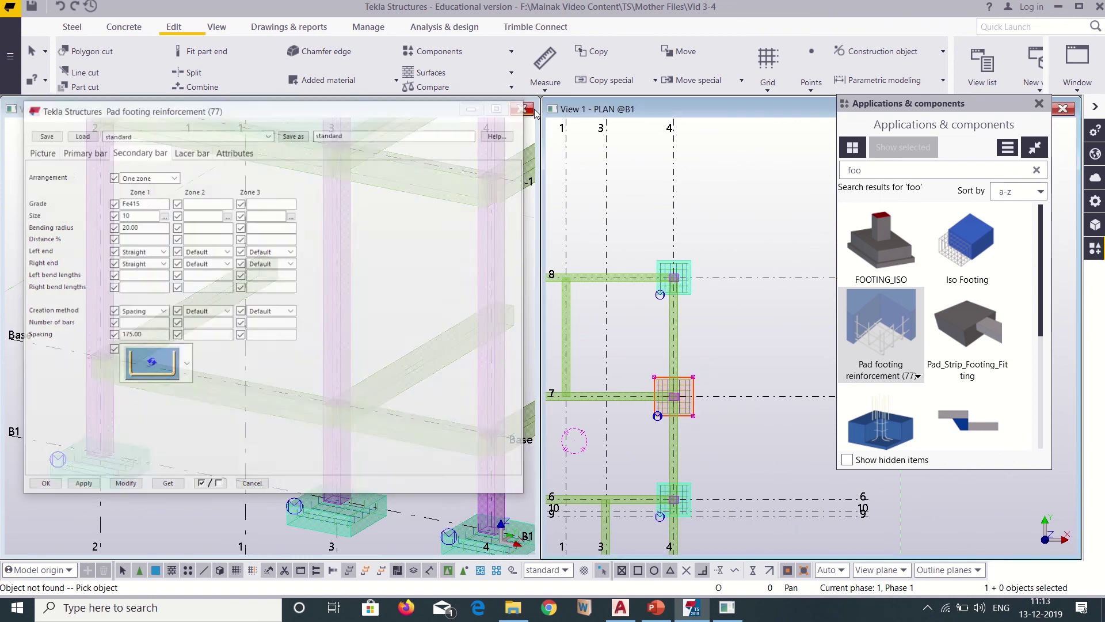
{"action": "left_click", "coordinate": [1039, 105]}
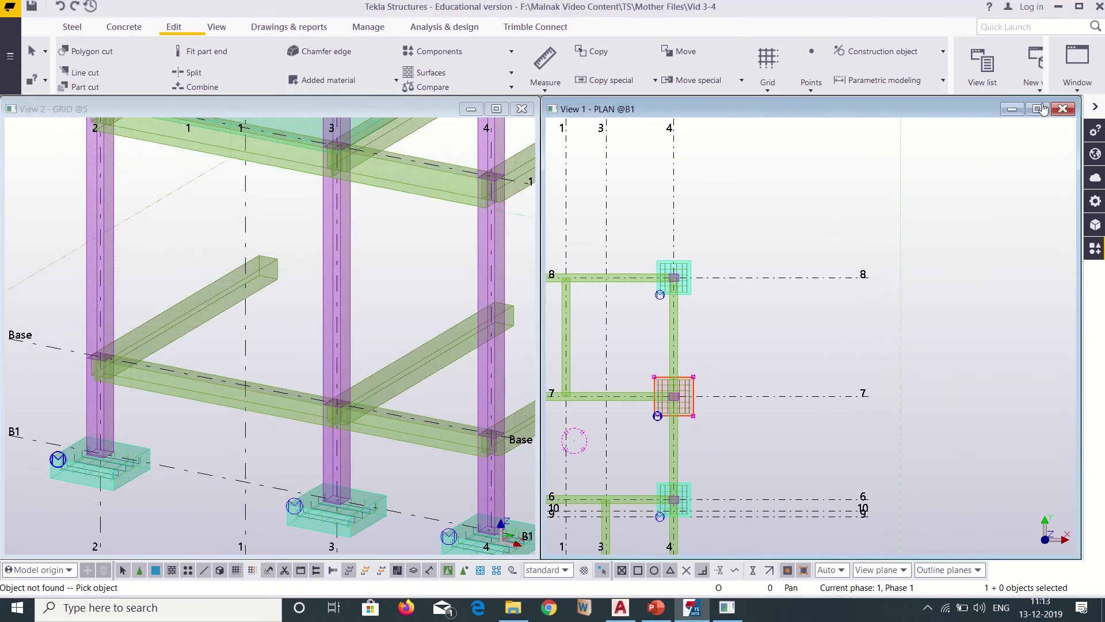
{"action": "scroll", "coordinate": [673, 455], "scroll_direction": "down", "scroll_amount": 2}
{"action": "middle_click_drag", "start_coordinate": [735, 439], "coordinate": [885, 403]}
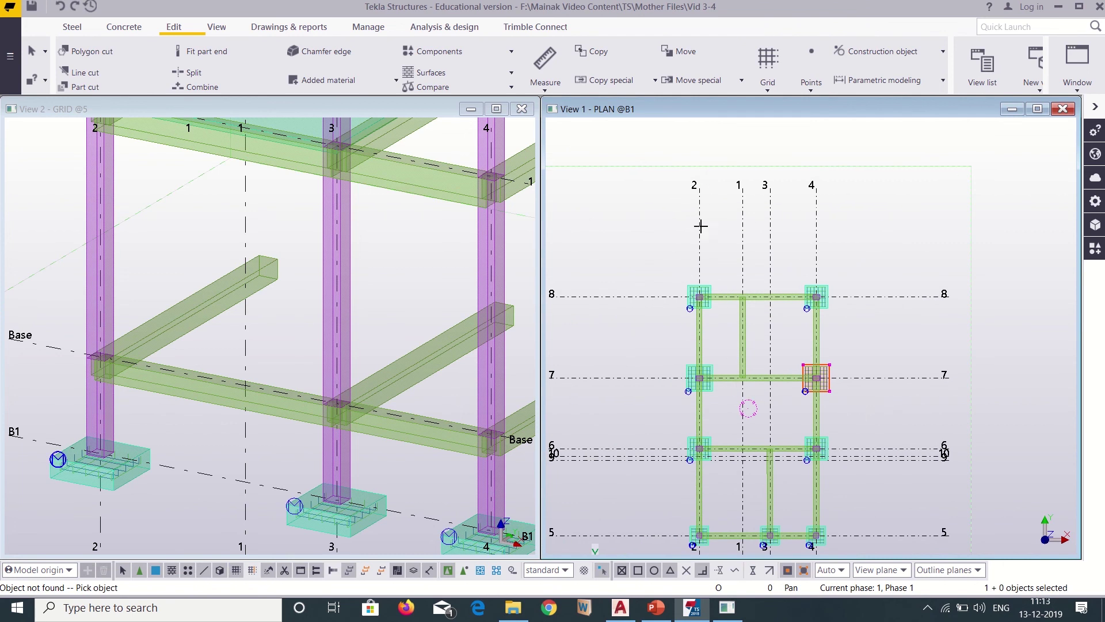
Close the GRID @5 view and make the named view GRID @2 visible instead
{"action": "left_click", "coordinate": [522, 109]}
{"action": "left_click", "coordinate": [1077, 64]}
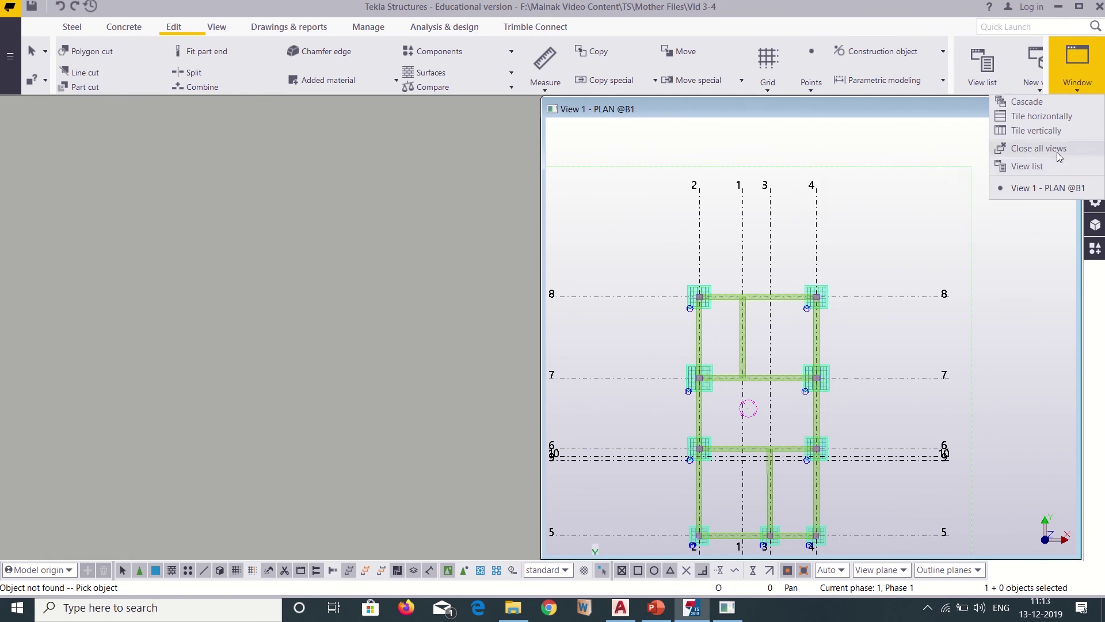
{"action": "left_click", "coordinate": [1046, 170]}
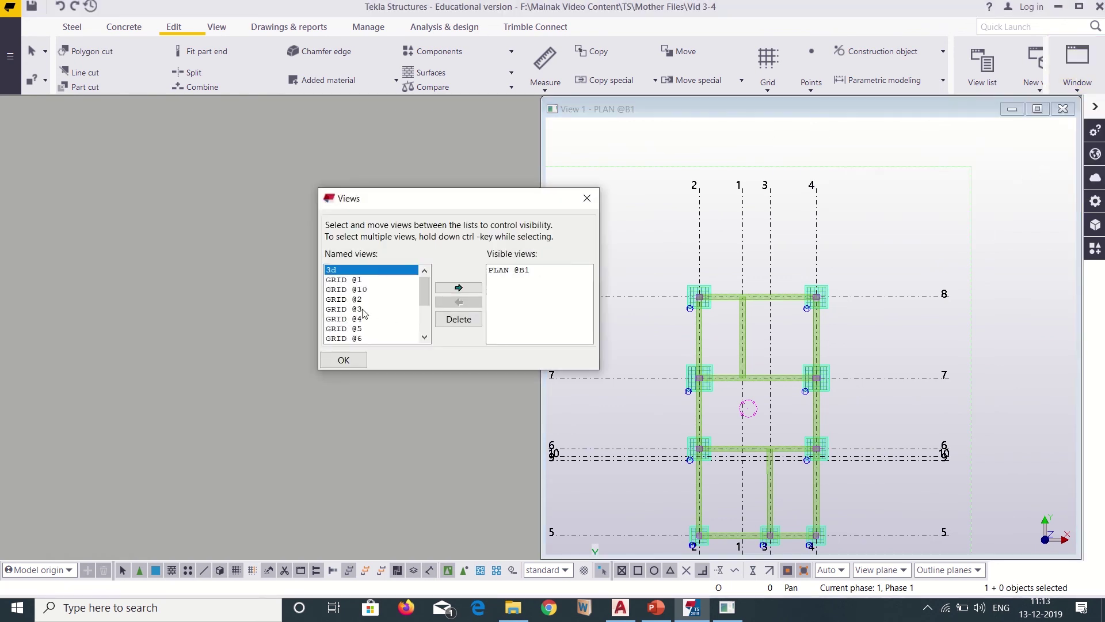
{"action": "left_click", "coordinate": [344, 300]}
{"action": "left_click", "coordinate": [459, 287]}
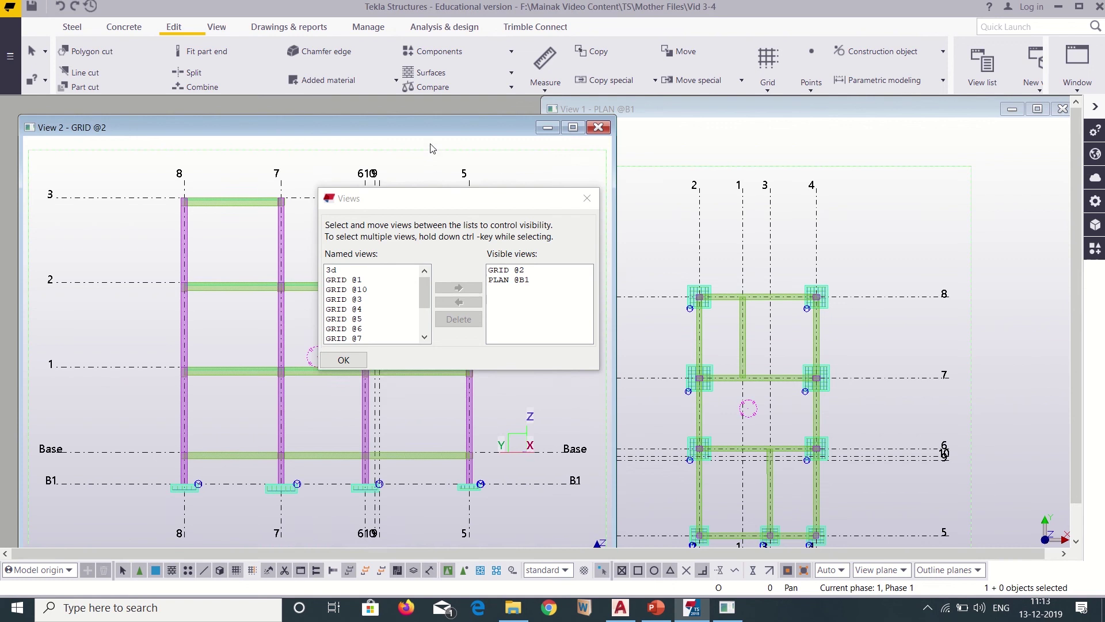
Switch the GRID @2 view to 3D and close the list of views
{"action": "left_click", "coordinate": [217, 28]}
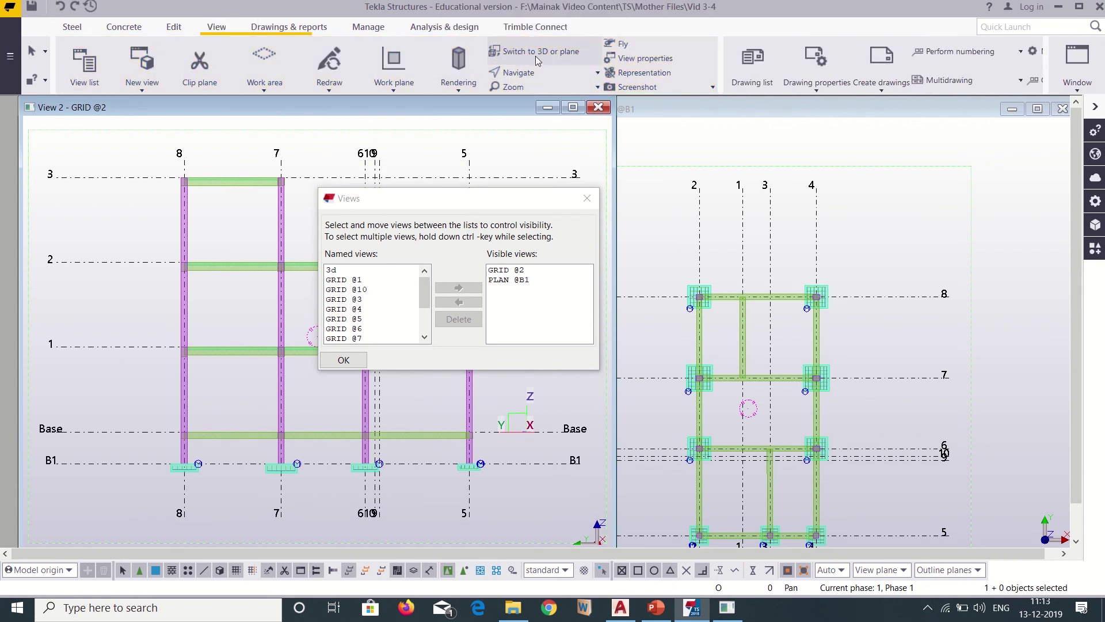
{"action": "left_click", "coordinate": [536, 55]}
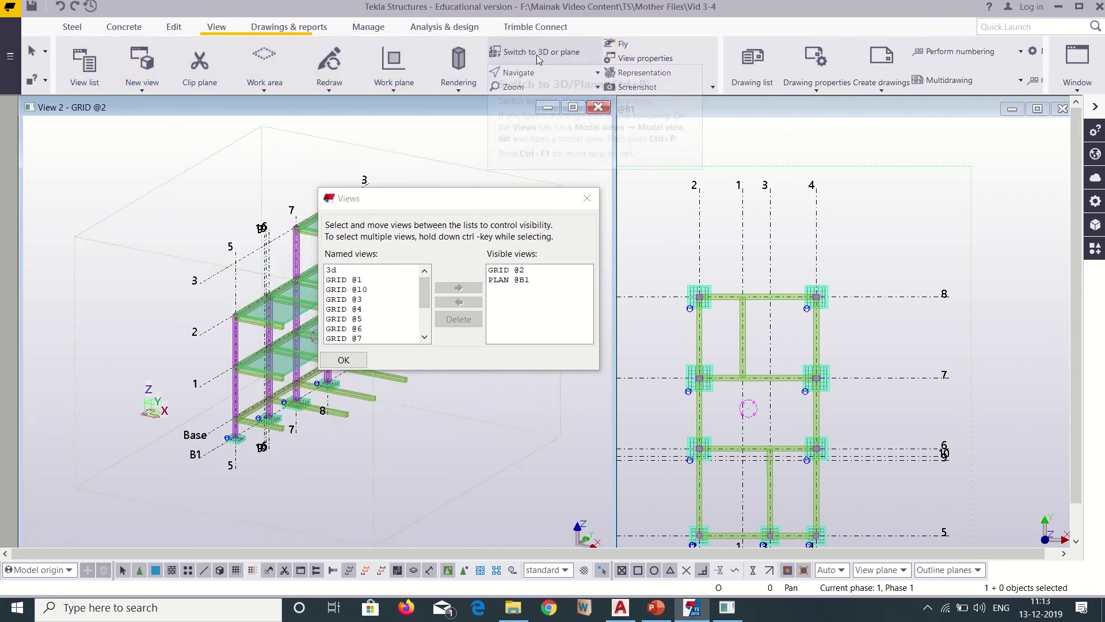
{"action": "left_click", "coordinate": [587, 199]}
Inspect the reinforcement in the grid 2 footings at grids 5, 6 and 7 in the 3D view
{"action": "scroll", "coordinate": [248, 495], "scroll_direction": "up", "scroll_amount": 5}
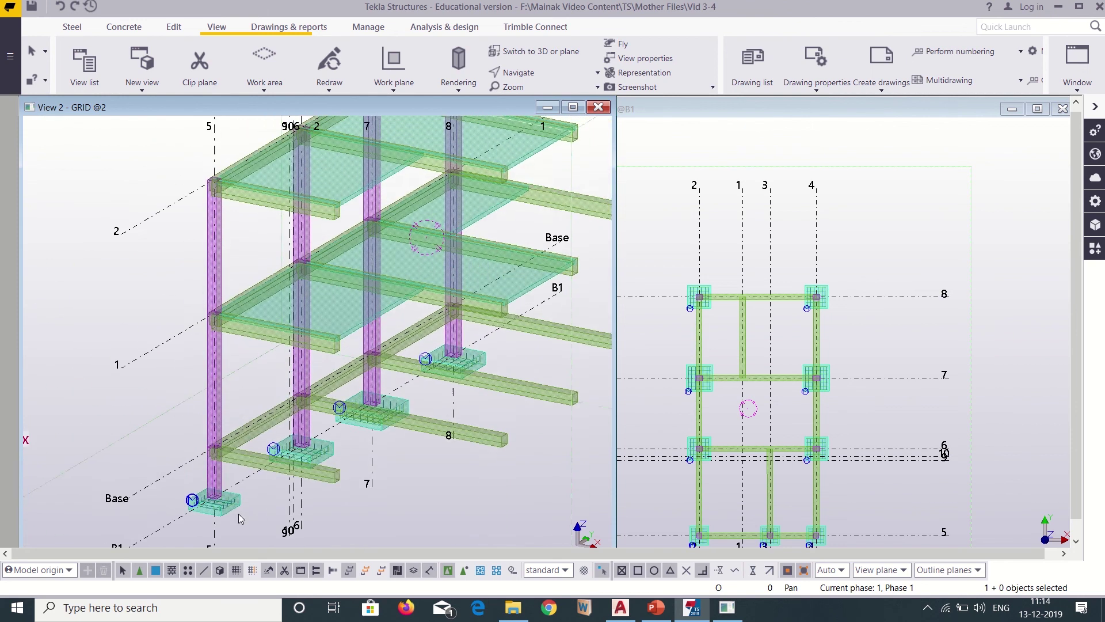
{"action": "scroll", "coordinate": [241, 518], "scroll_direction": "up", "scroll_amount": 8}
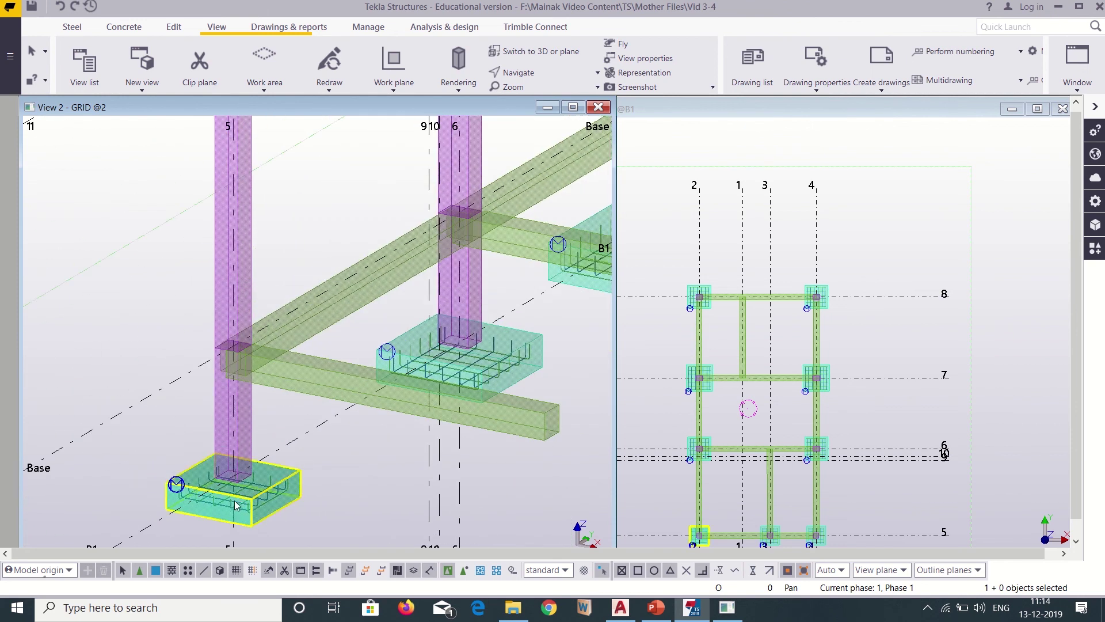
{"action": "scroll", "coordinate": [239, 503], "scroll_direction": "up", "scroll_amount": 5}
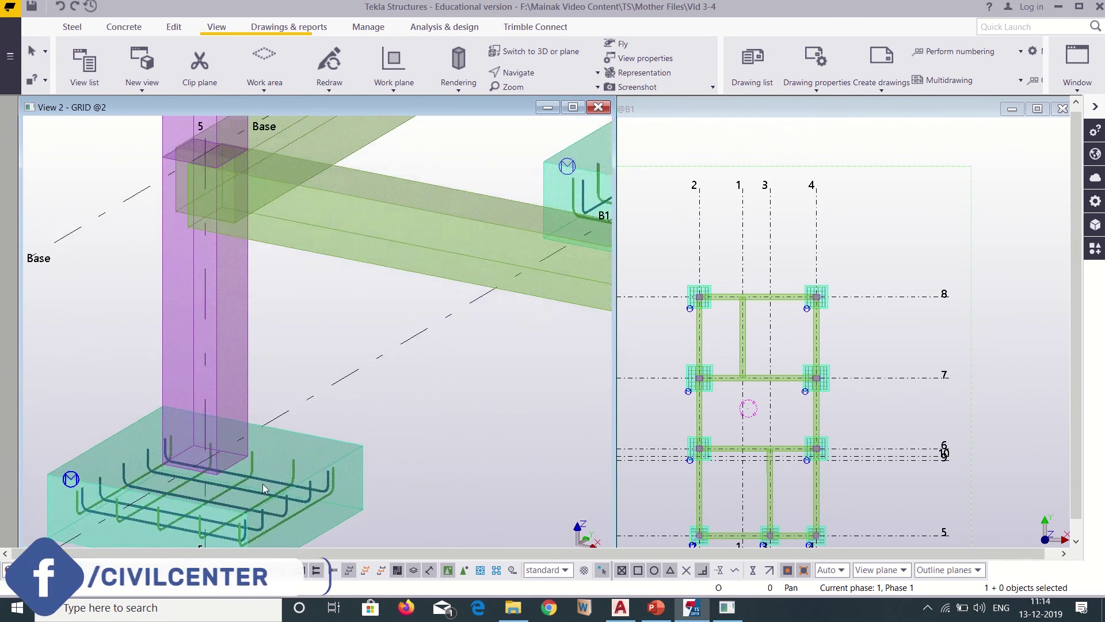
{"action": "scroll", "coordinate": [264, 489], "scroll_direction": "down", "scroll_amount": 5}
{"action": "scroll", "coordinate": [339, 442], "scroll_direction": "up", "scroll_amount": 6}
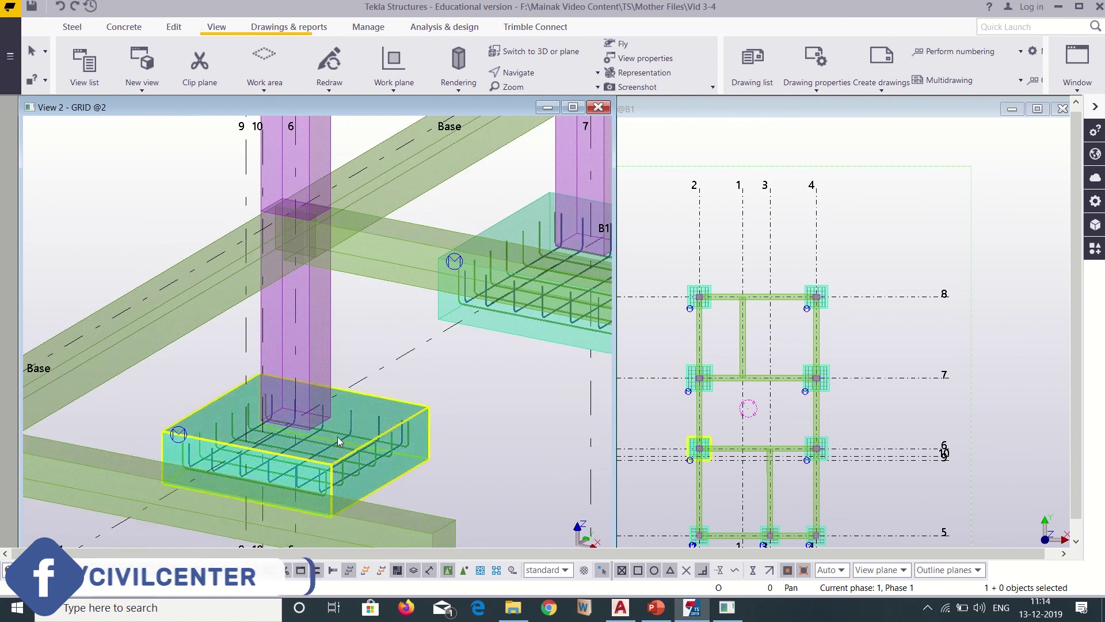
{"action": "scroll", "coordinate": [338, 443], "scroll_direction": "up", "scroll_amount": 6}
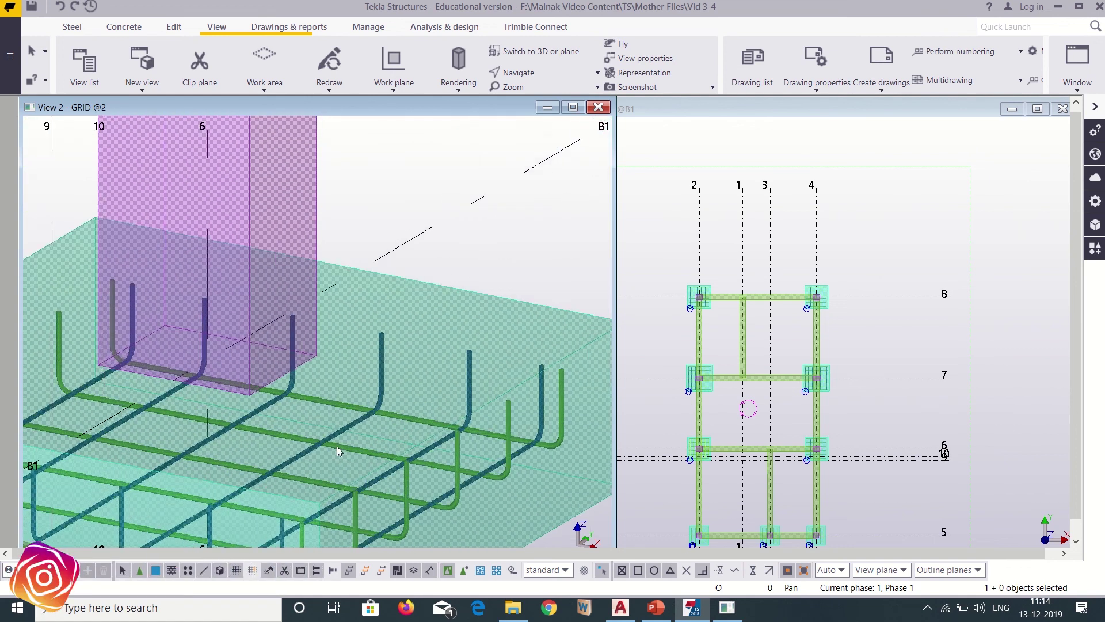
{"action": "scroll", "coordinate": [340, 443], "scroll_direction": "down", "scroll_amount": 5}
{"action": "scroll", "coordinate": [130, 490], "scroll_direction": "up", "scroll_amount": 6}
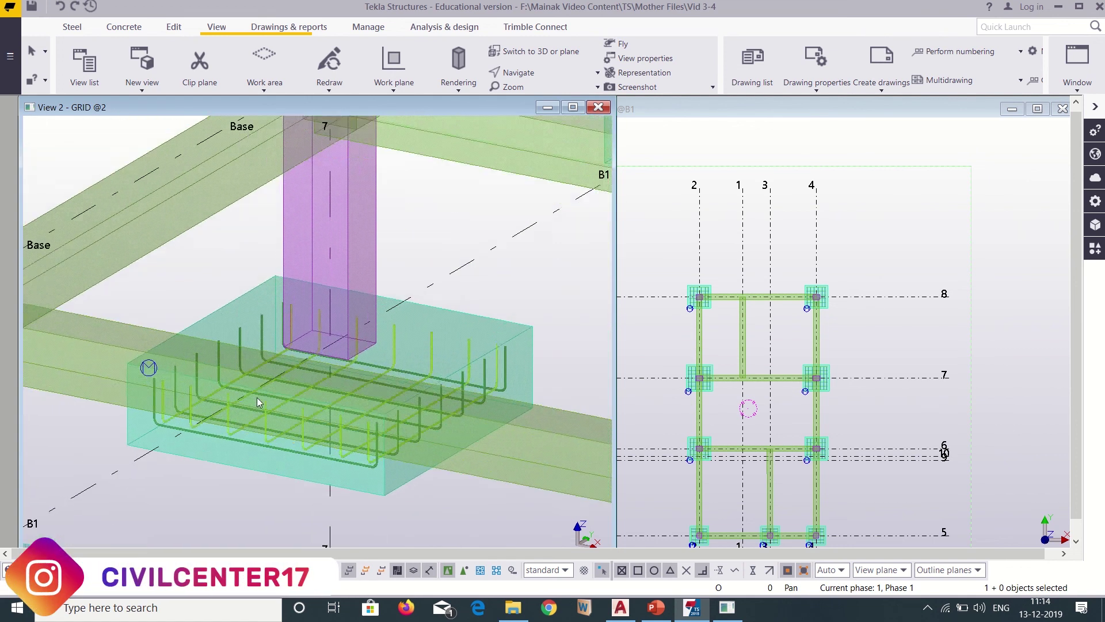
{"action": "scroll", "coordinate": [306, 417], "scroll_direction": "up", "scroll_amount": 3}
{"action": "scroll", "coordinate": [306, 418], "scroll_direction": "down", "scroll_amount": 2}
Inspect the primary and secondary bars in the footing at grids 2 and 8 in the 3D view
{"action": "middle_click_drag", "start_coordinate": [394, 337], "coordinate": [194, 593]}
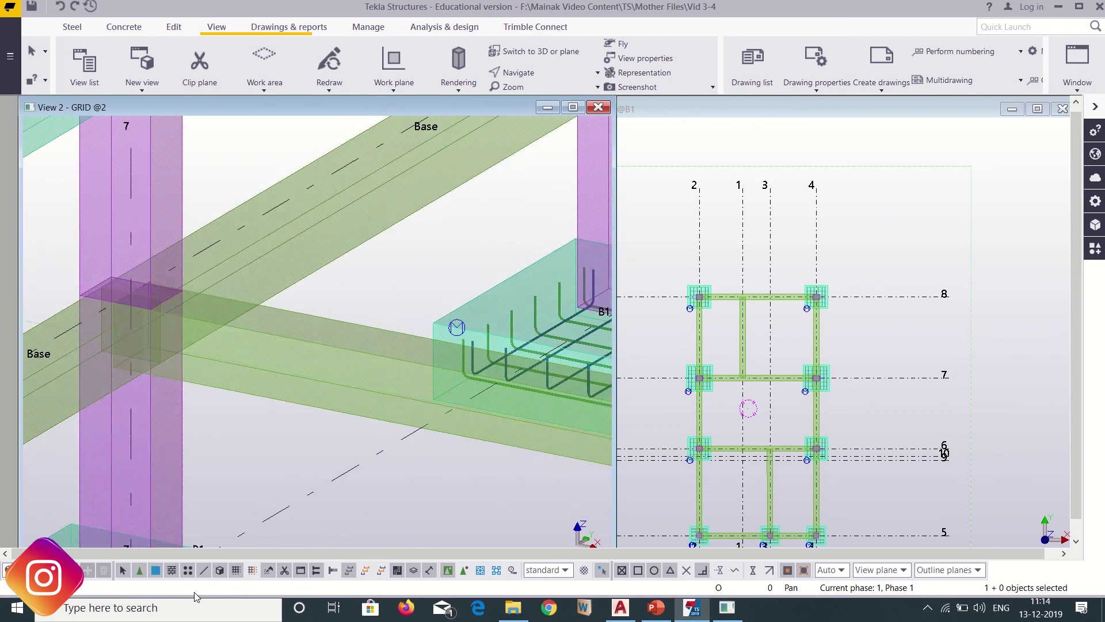
{"action": "middle_click_drag", "start_coordinate": [434, 402], "coordinate": [254, 357]}
{"action": "middle_click_drag", "start_coordinate": [454, 313], "coordinate": [366, 389]}
{"action": "scroll", "coordinate": [367, 403], "scroll_direction": "up", "scroll_amount": 2}
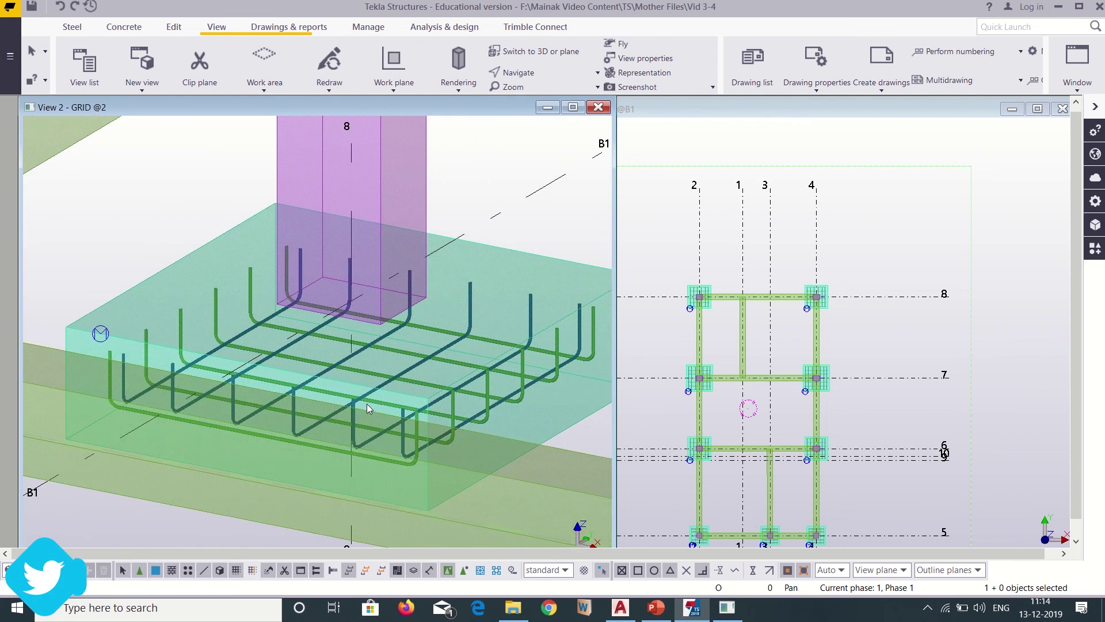
{"action": "scroll", "coordinate": [369, 402], "scroll_direction": "up", "scroll_amount": 2}
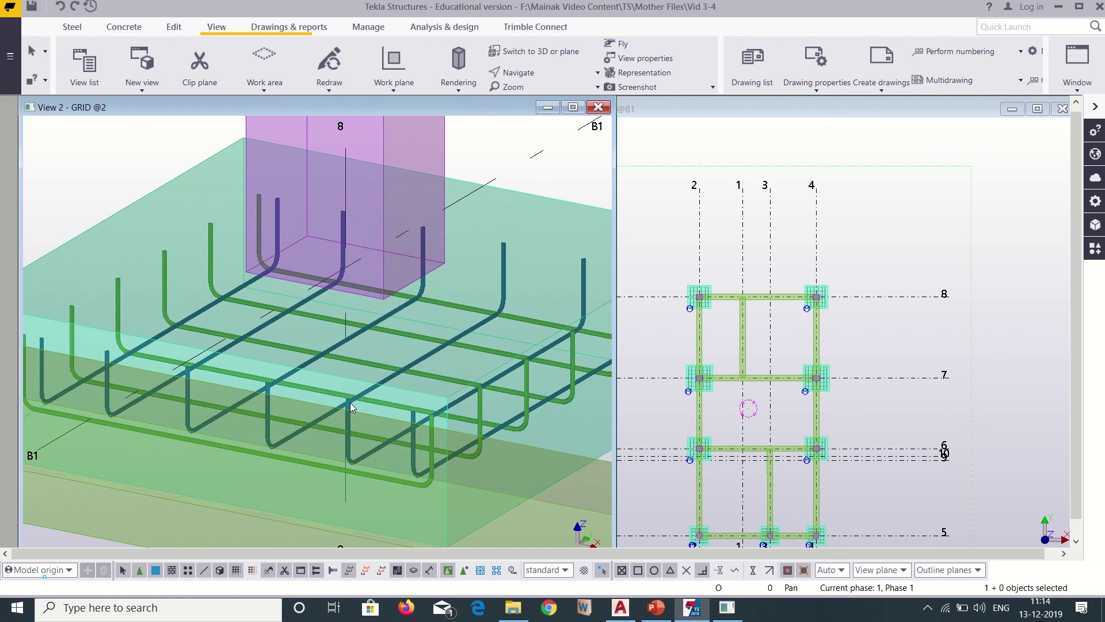
{"action": "middle_click_drag", "start_coordinate": [233, 344], "coordinate": [279, 416]}
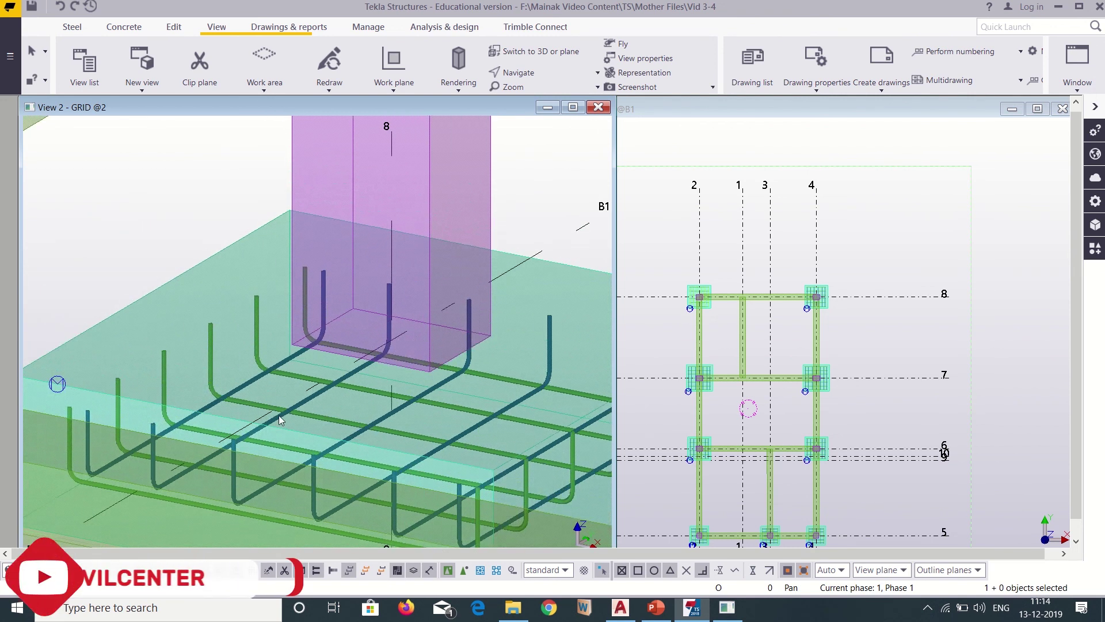
{"action": "middle_click_drag", "start_coordinate": [501, 523], "coordinate": [405, 441]}
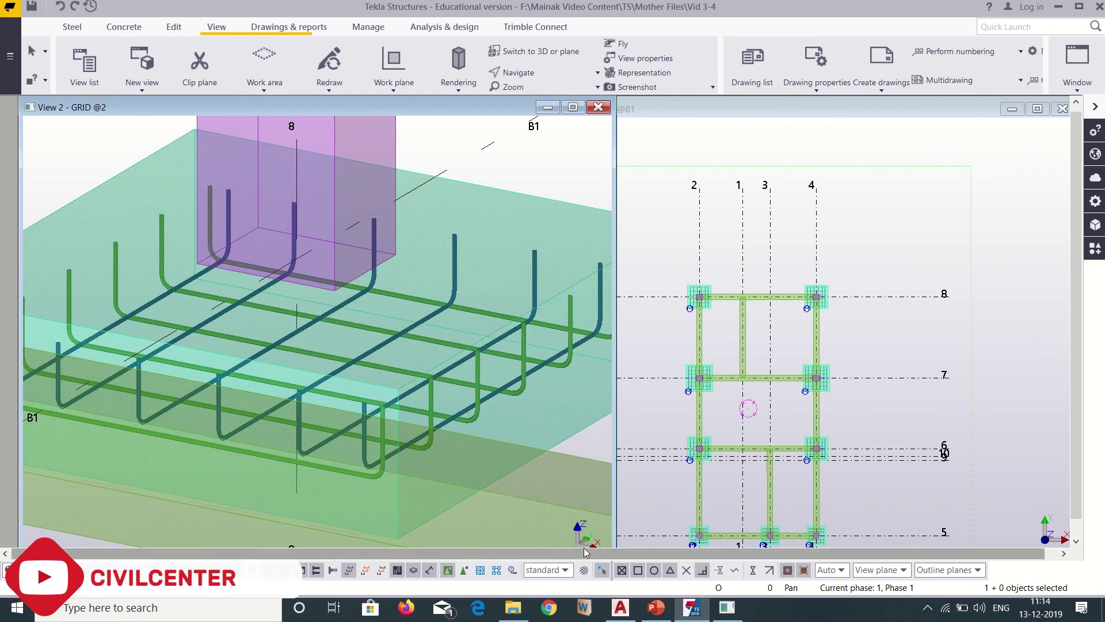
{"action": "scroll", "coordinate": [386, 417], "scroll_direction": "down", "scroll_amount": 2}
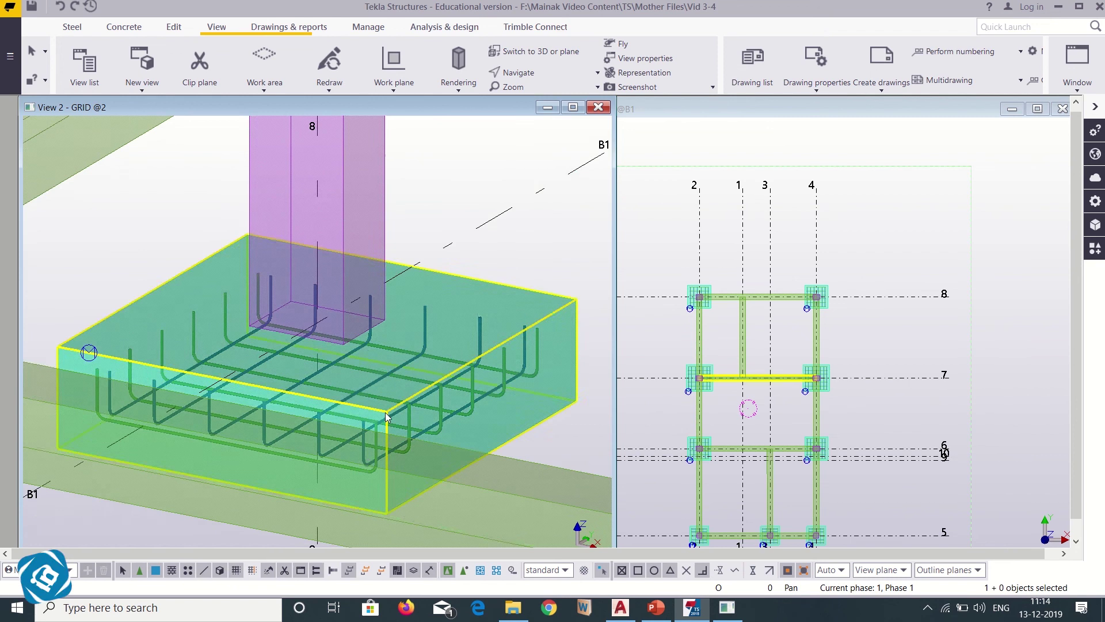
{"action": "scroll", "coordinate": [386, 417], "scroll_direction": "down", "scroll_amount": 6}
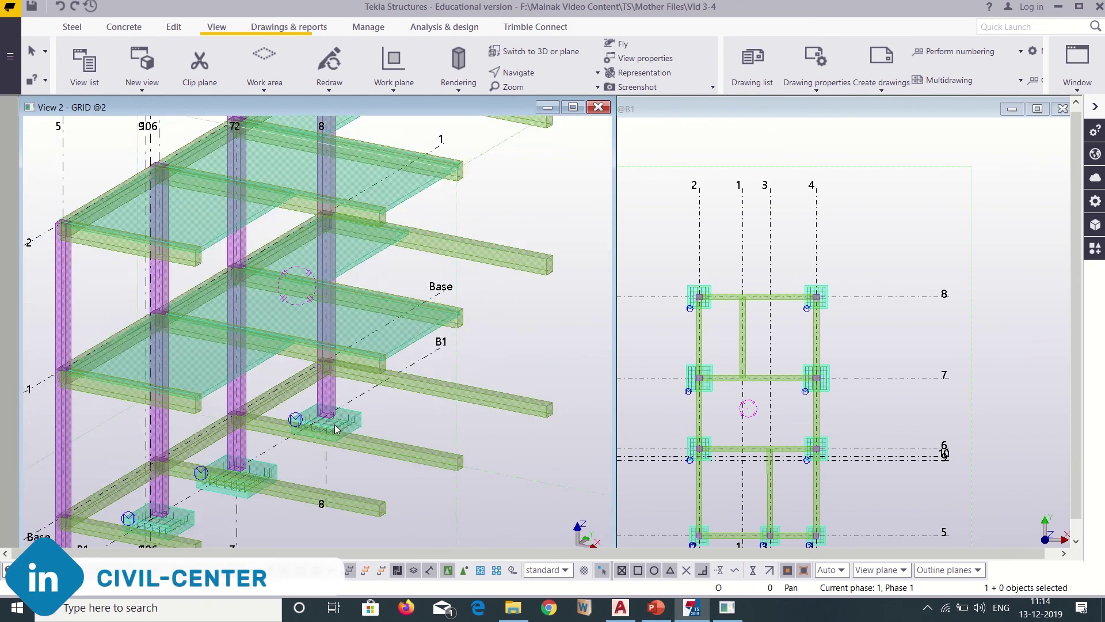
Check the reinforcement of all footings across the foundation in the plan view at level B1
{"action": "scroll", "coordinate": [335, 430], "scroll_direction": "down", "scroll_amount": 1}
{"action": "middle_click_drag", "start_coordinate": [798, 481], "coordinate": [903, 438]}
{"action": "scroll", "coordinate": [857, 419], "scroll_direction": "up", "scroll_amount": 2}
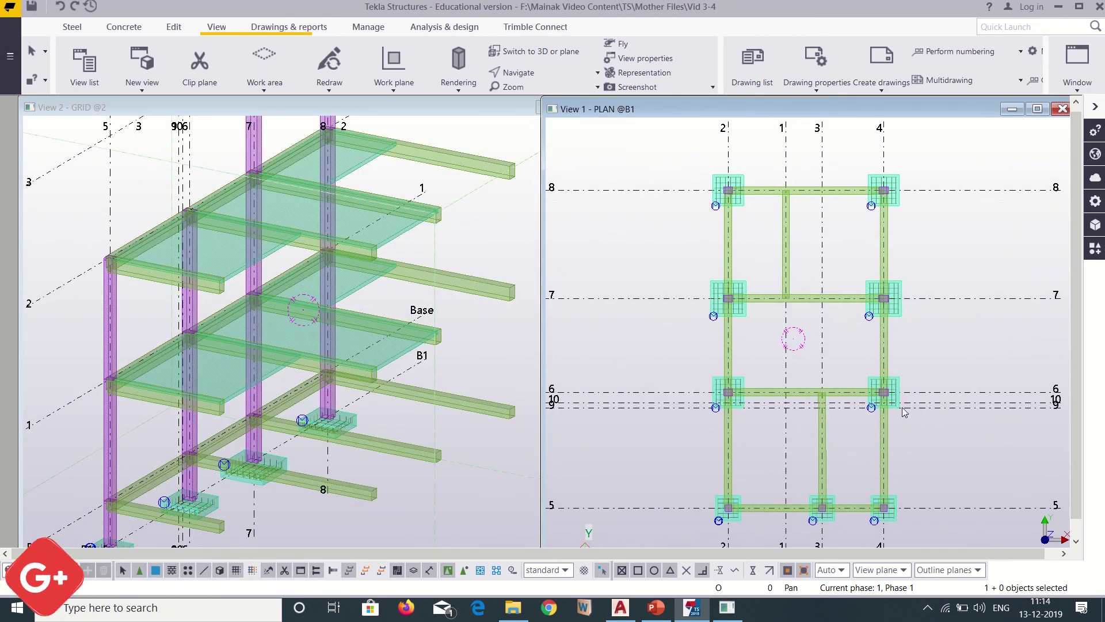
{"action": "scroll", "coordinate": [936, 412], "scroll_direction": "up", "scroll_amount": 1}
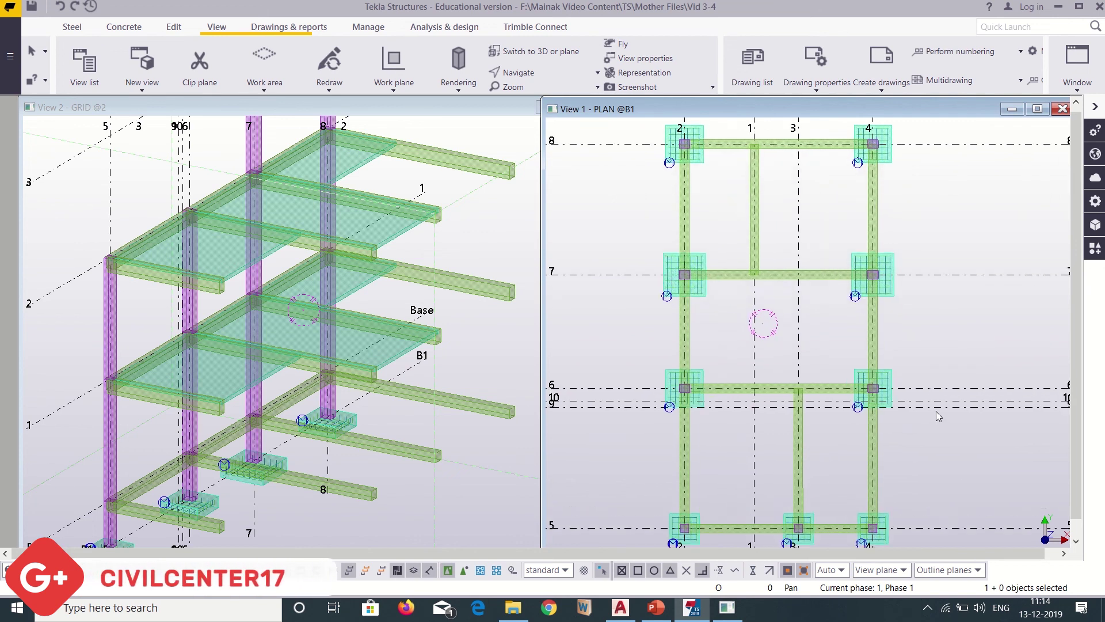
{"action": "middle_click_drag", "start_coordinate": [936, 411], "coordinate": [924, 441]}
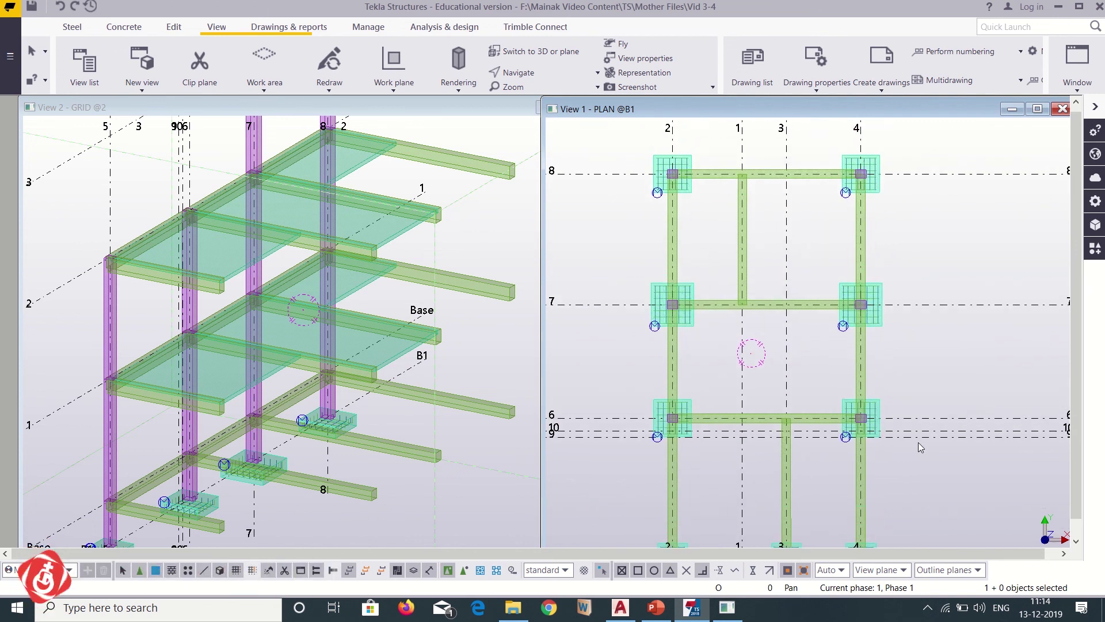